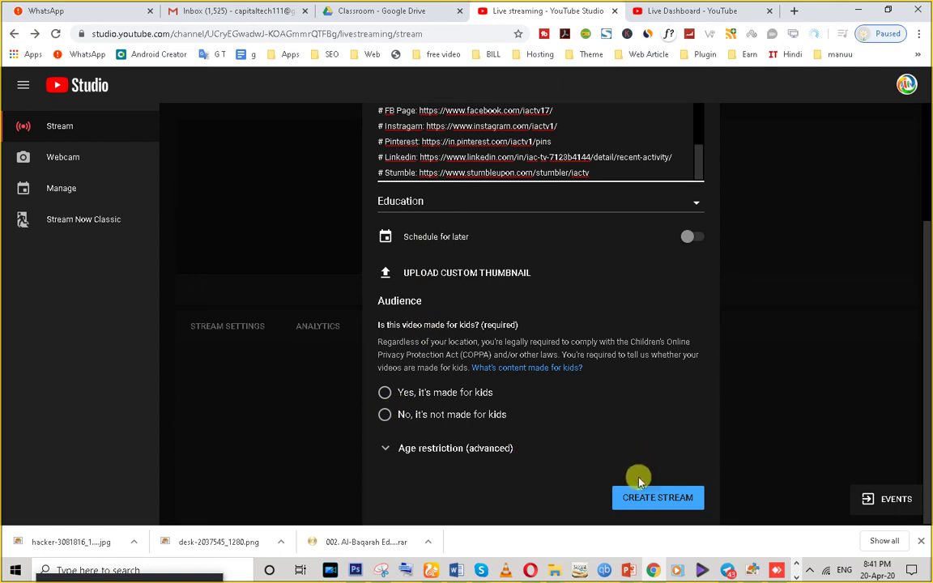
# Review the IAC TV classic live dashboard, from the control room notice down to the stream's basic info
pyautogui.scroll(3, 247, 328)
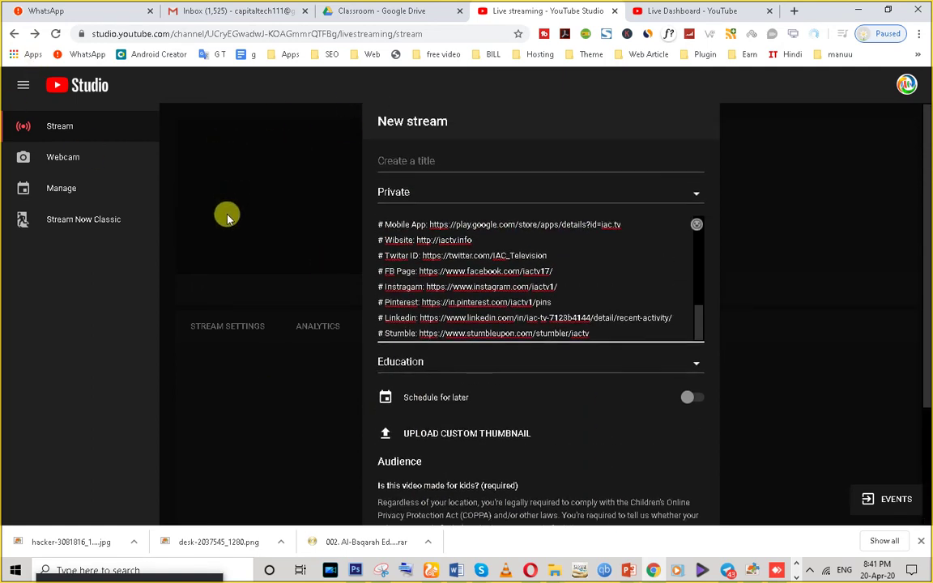
pyautogui.click(664, 9)
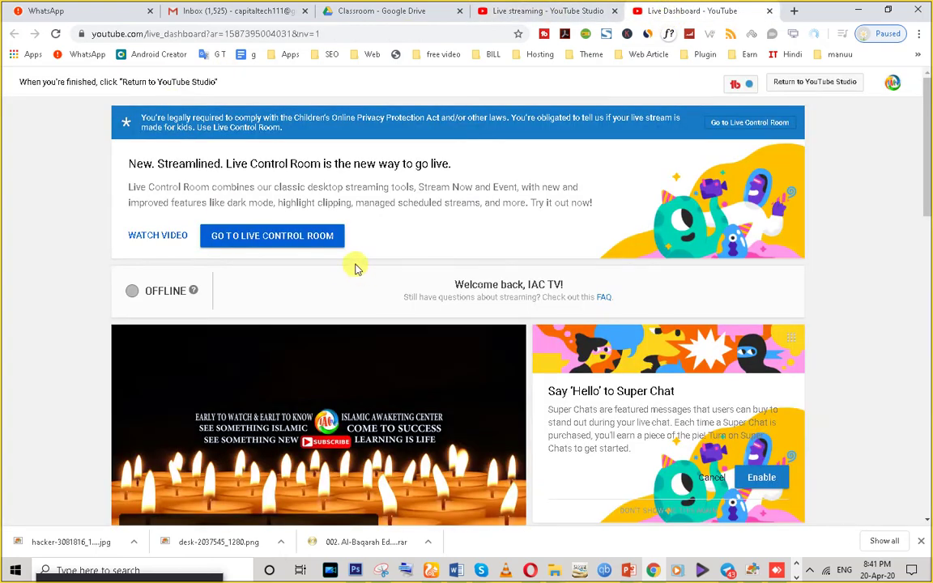
pyautogui.scroll(-4, 354, 267)
pyautogui.scroll(8, 486, 202)
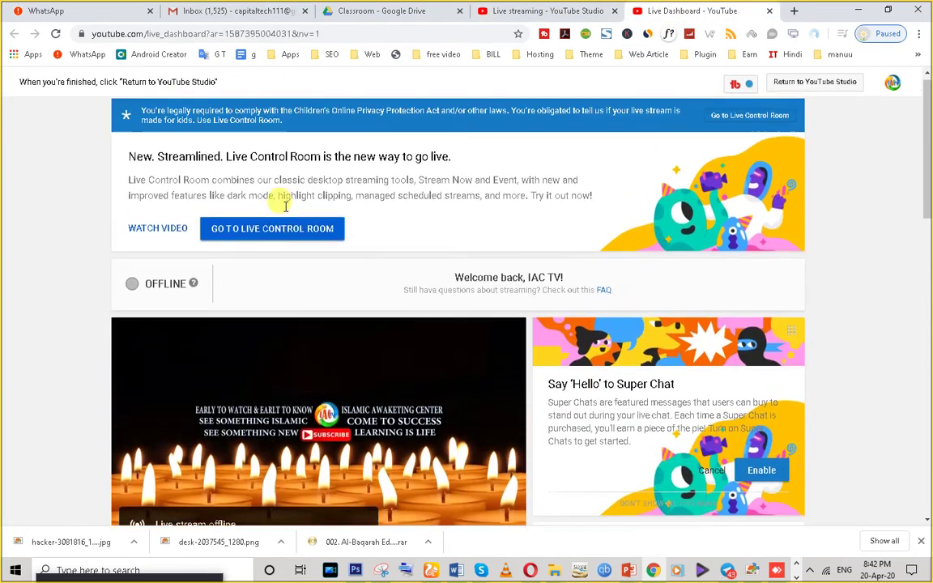
pyautogui.scroll(-8, 261, 284)
pyautogui.scroll(-5, 260, 329)
pyautogui.scroll(6, 260, 329)
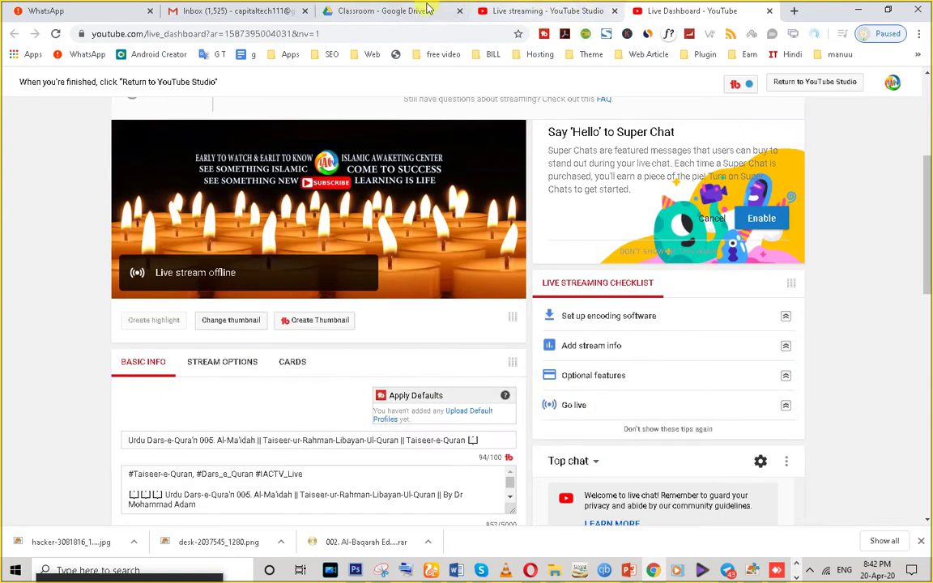
# Load youtube.com in place of the Google Drive Classroom folder
pyautogui.click(502, 9)
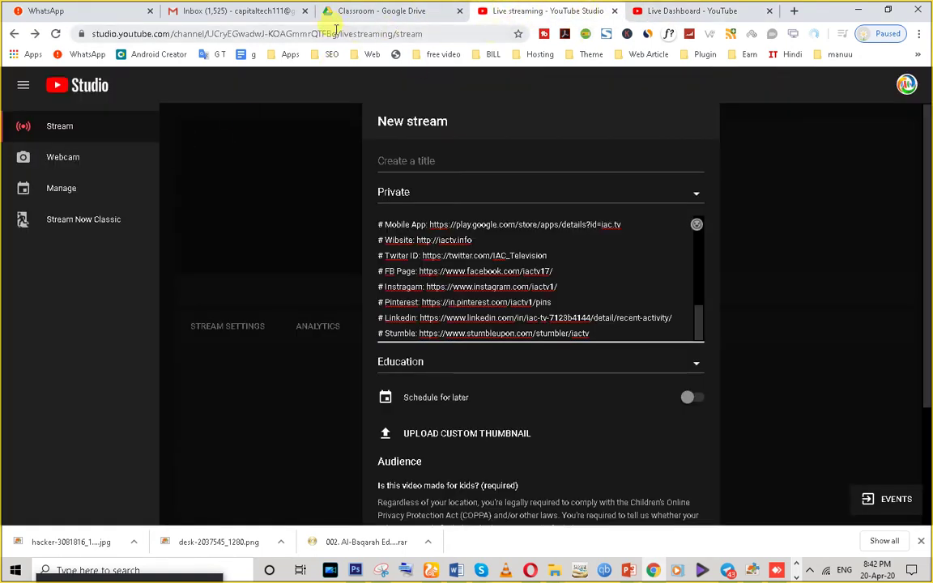
pyautogui.click(354, 11)
pyautogui.click(277, 33)
pyautogui.write('y')
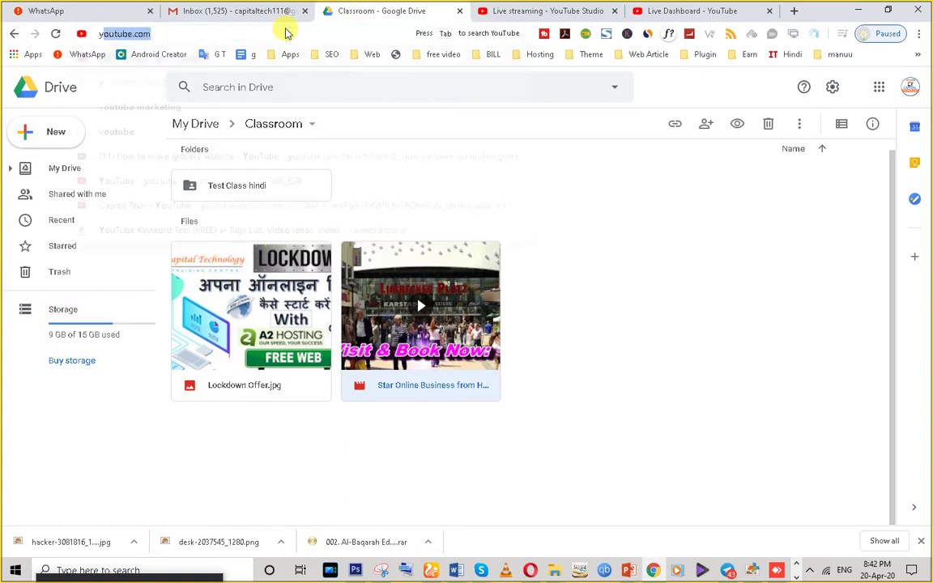
pyautogui.write('o')
pyautogui.press('Return')
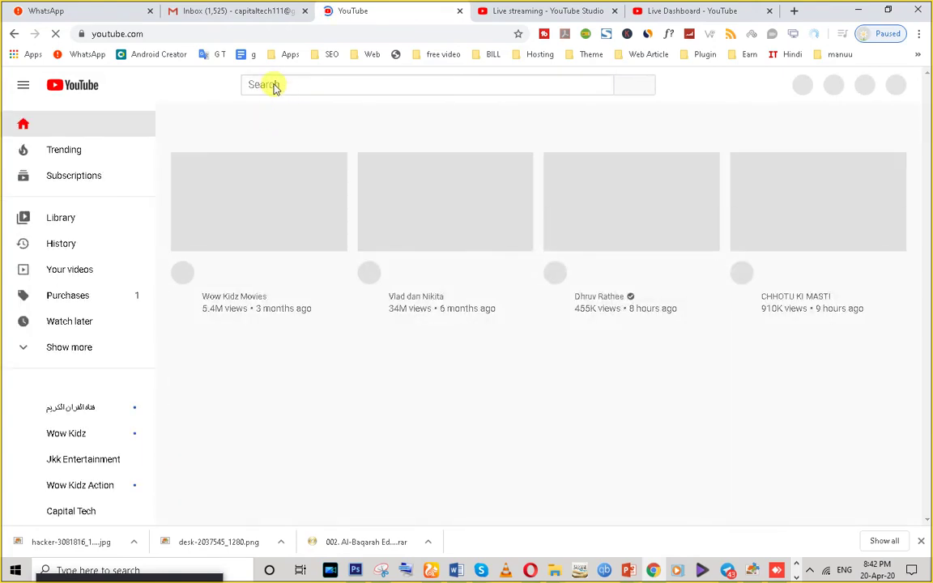
# Enter "live" in the YouTube search field and open the recommended live stream "Tiny Breaks His Brand-New TV"
pyautogui.click(273, 85)
pyautogui.write('li')
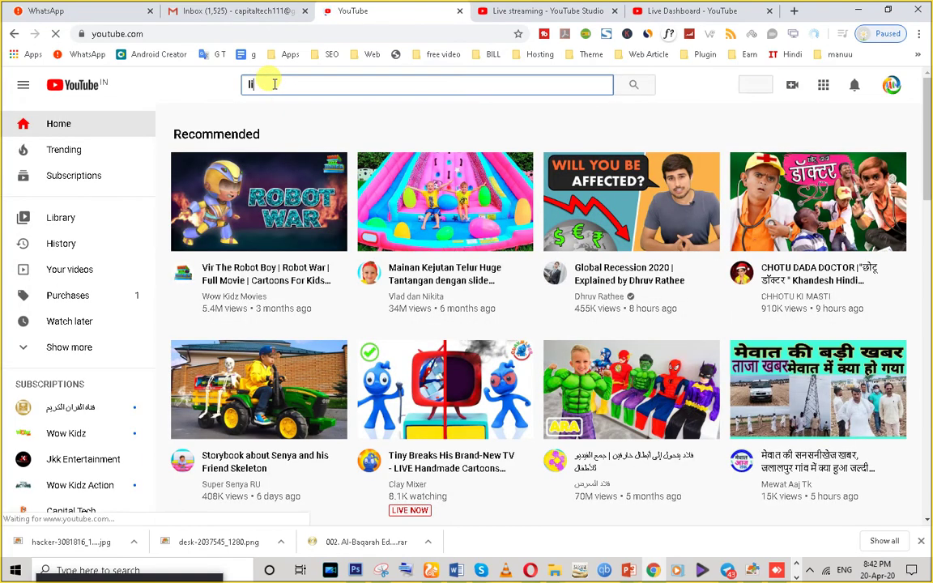
pyautogui.write('ve')
pyautogui.click(431, 397)
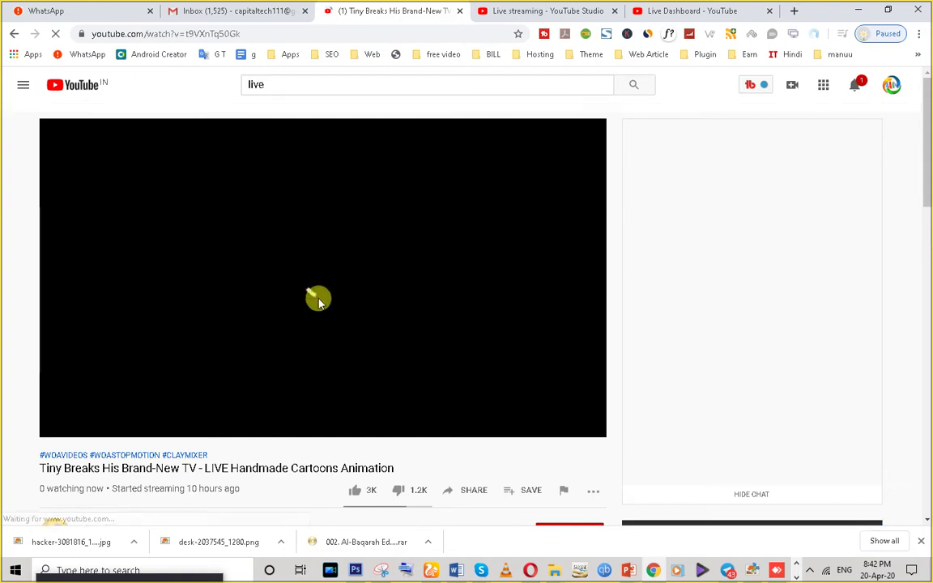
# Examine the basic info and encoder setup on the IAC TV live dashboard, including the stream name/key field
pyautogui.click(687, 11)
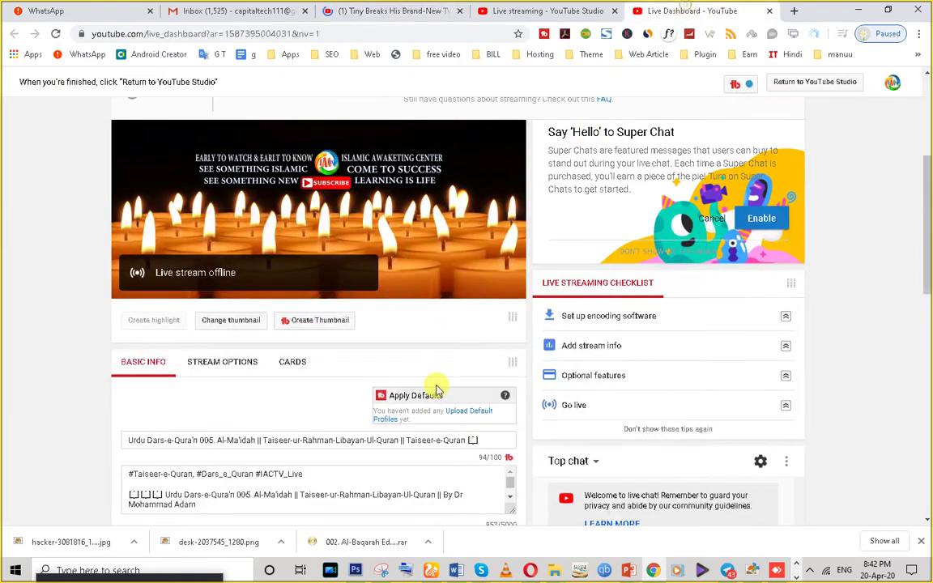
pyautogui.scroll(-2, 362, 328)
pyautogui.scroll(3, 185, 408)
pyautogui.scroll(-3, 190, 302)
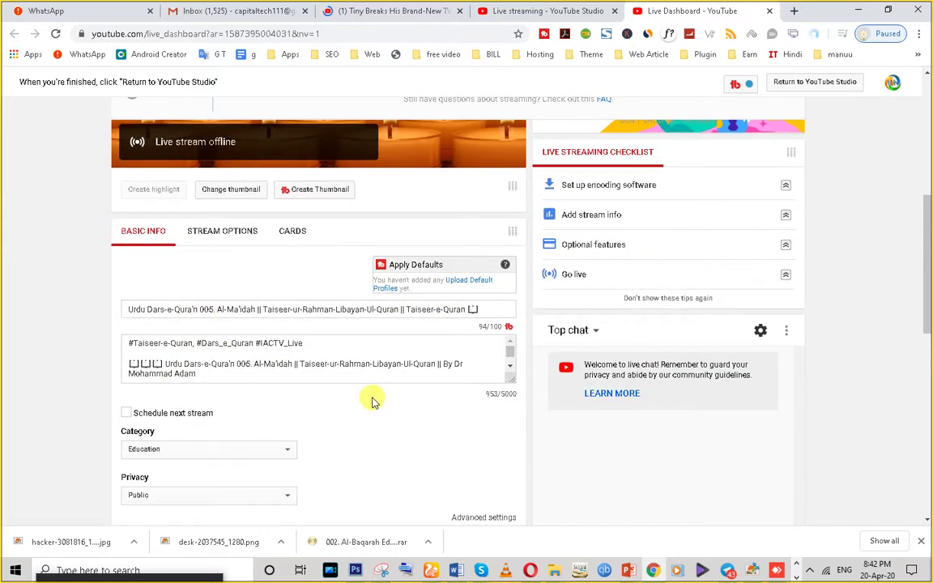
pyautogui.scroll(-3, 324, 381)
pyautogui.click(202, 377)
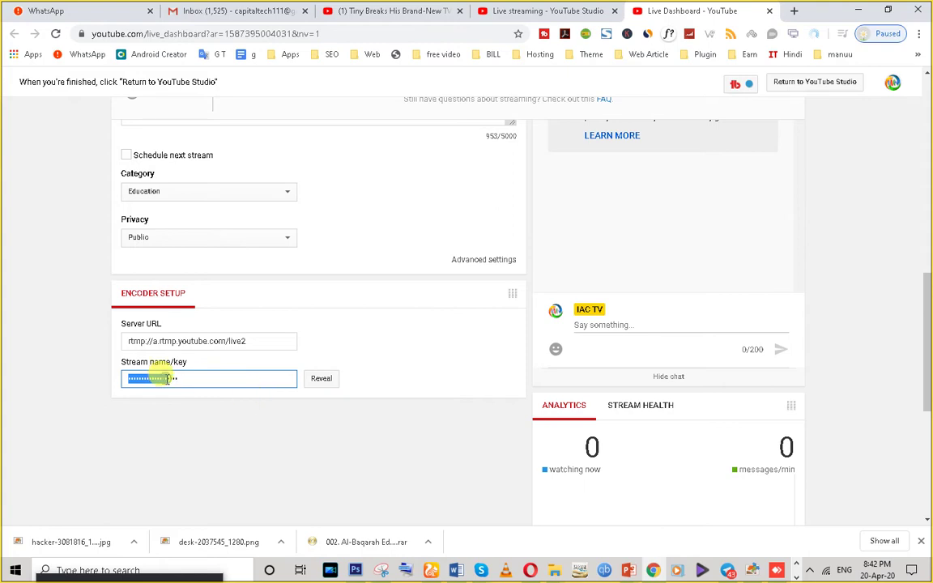
pyautogui.scroll(10, 168, 378)
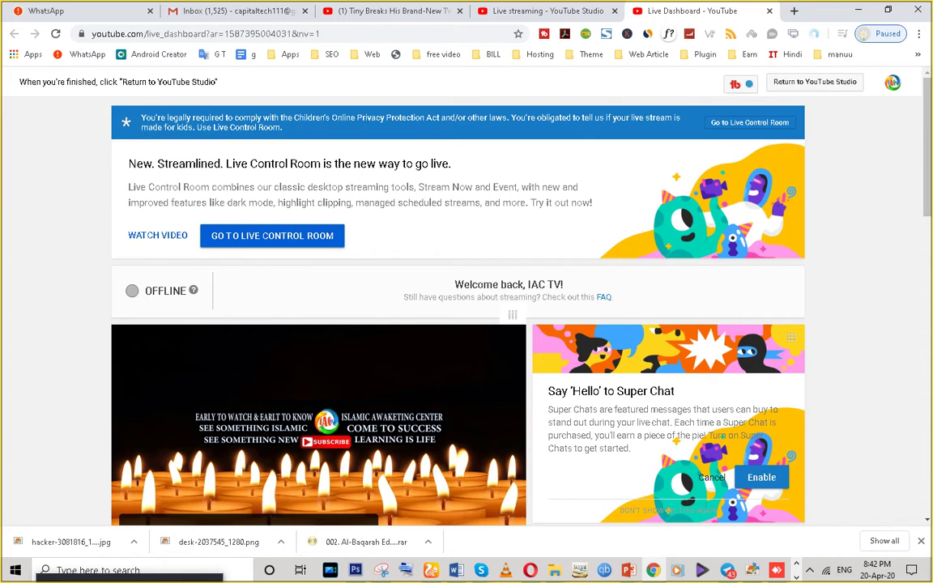
# Close the IAC TV live dashboard and live streaming pages, and switch the YouTube account to Capital Tech
pyautogui.click(769, 11)
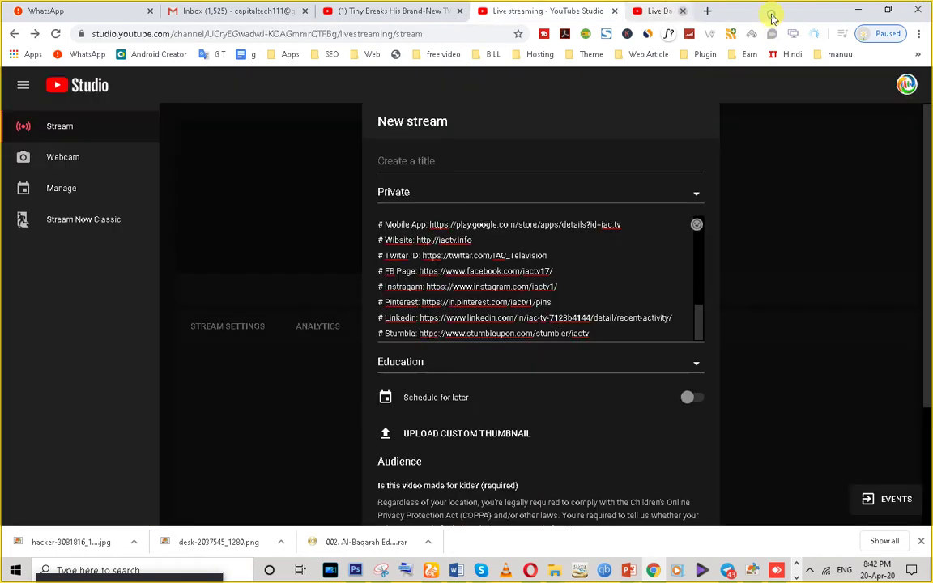
pyautogui.click(616, 11)
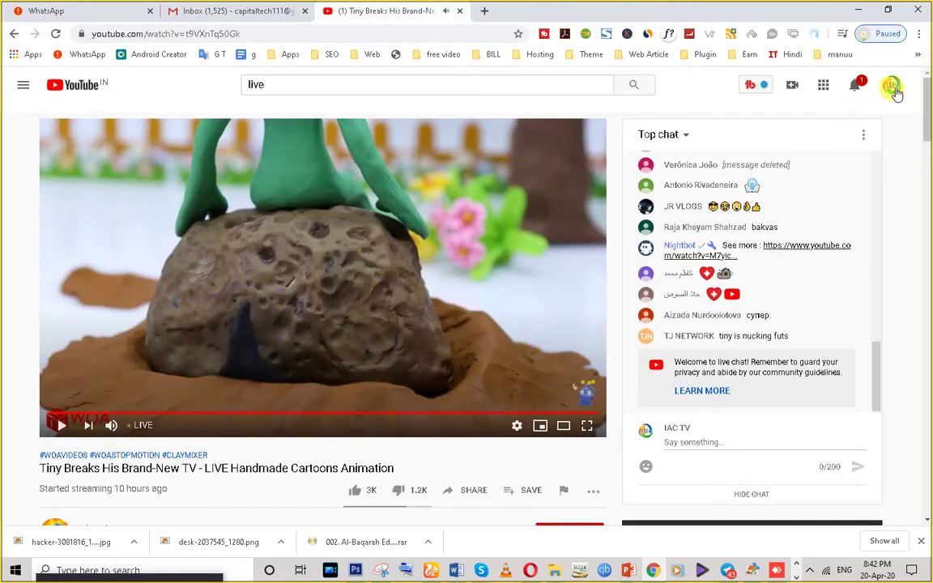
pyautogui.click(891, 86)
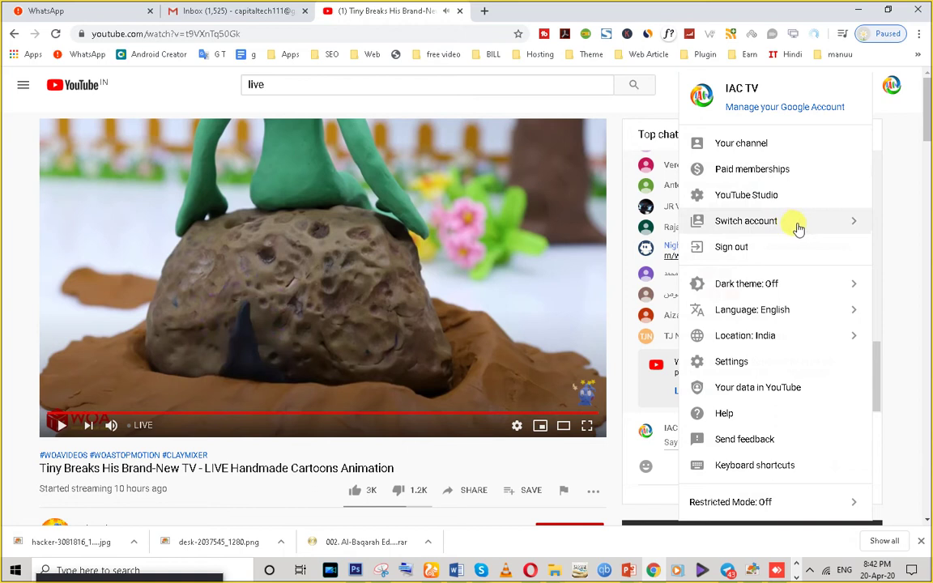
pyautogui.click(804, 227)
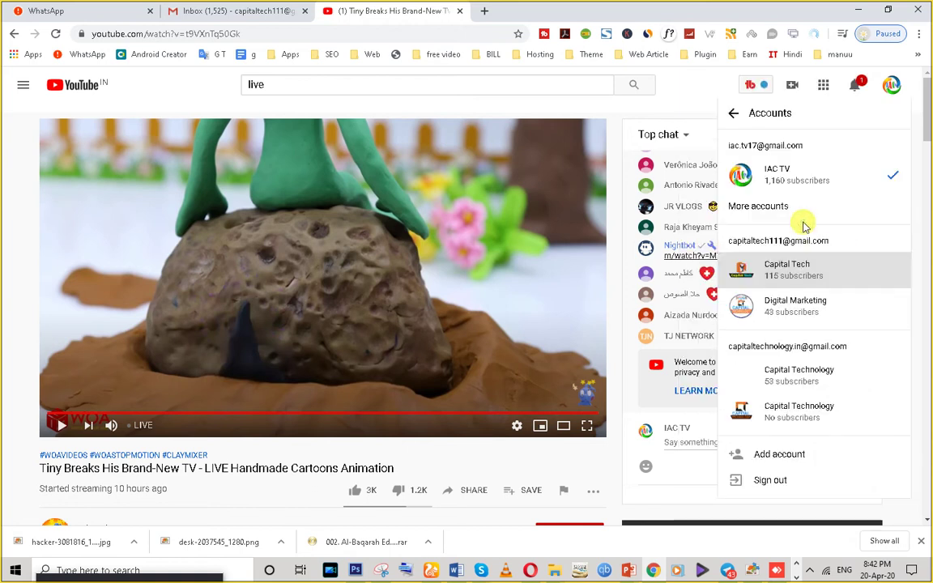
pyautogui.click(832, 271)
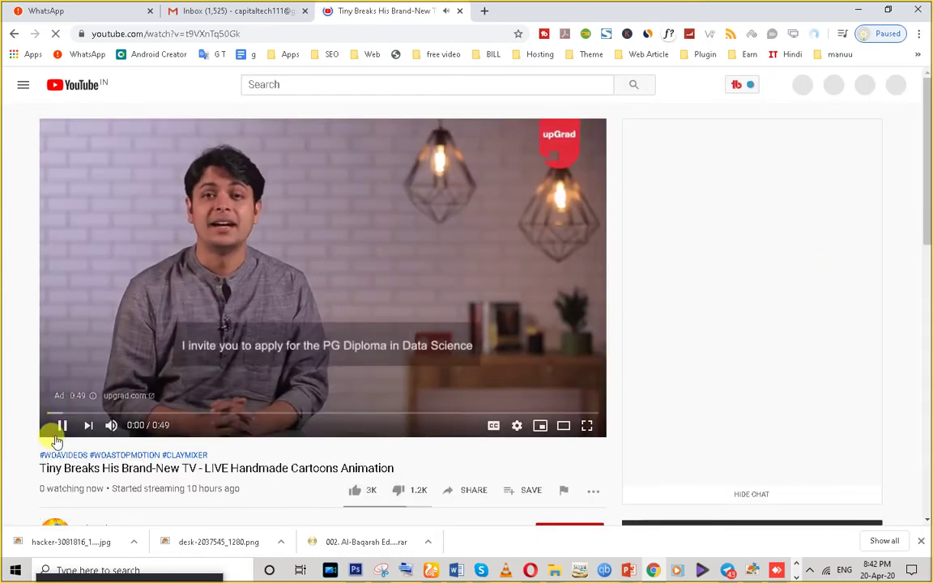
# Pause the advertisement playing on the live stream's watch page
pyautogui.click(59, 429)
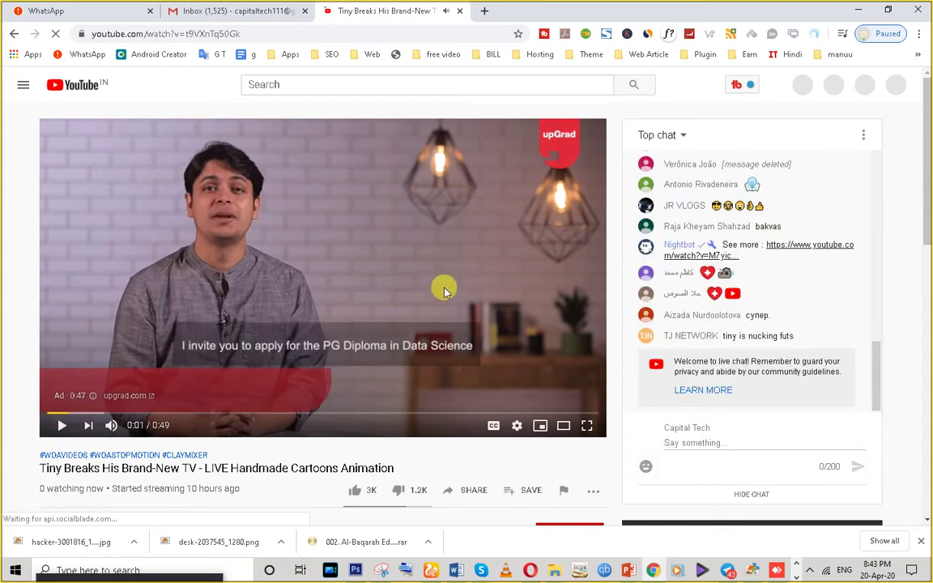
pyautogui.scroll(-3, 444, 291)
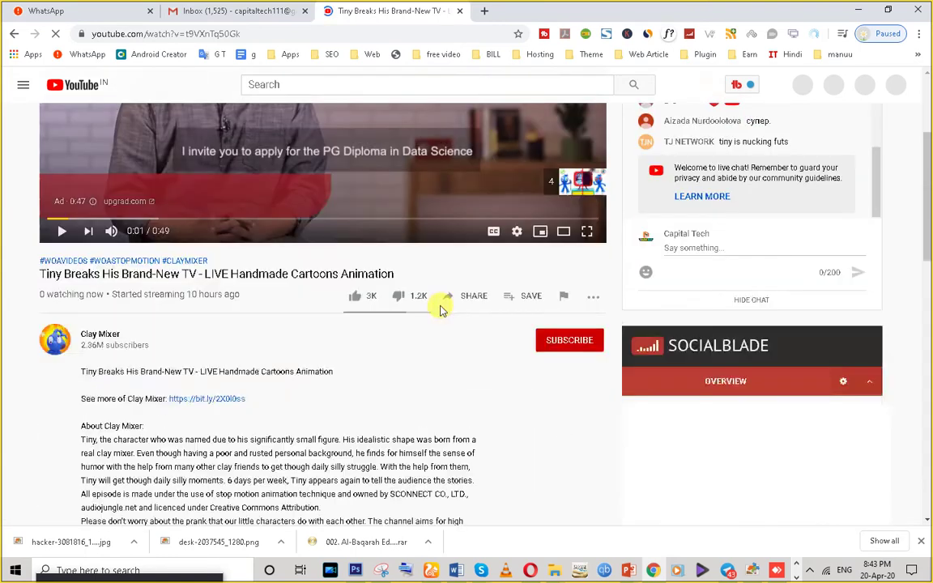
pyautogui.scroll(3, 256, 344)
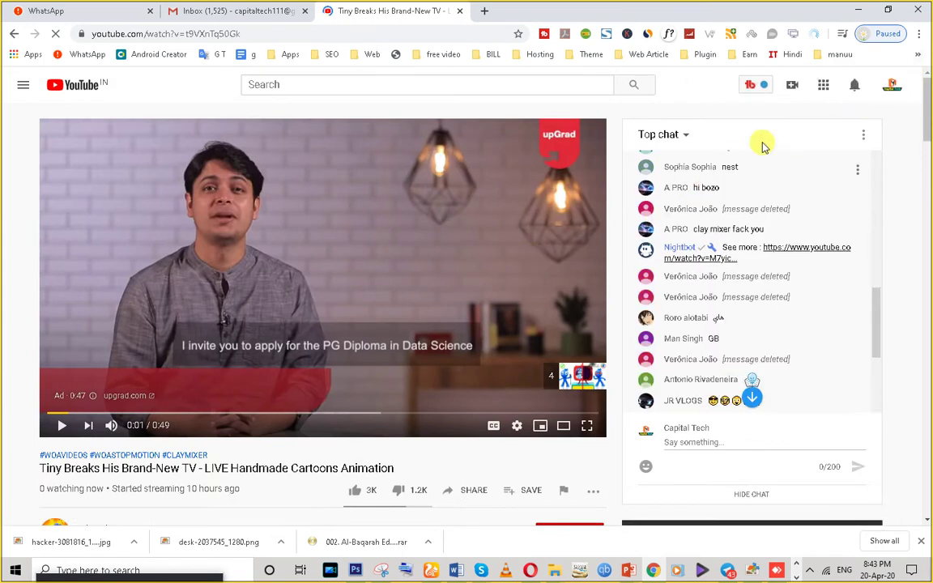
pyautogui.click(762, 89)
pyautogui.click(162, 482)
pyautogui.click(458, 318)
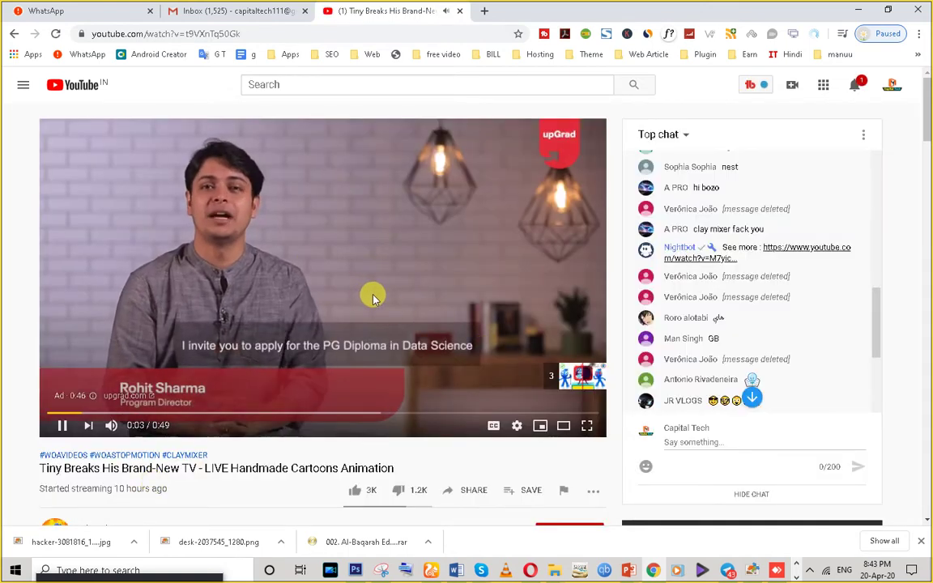
pyautogui.click(389, 273)
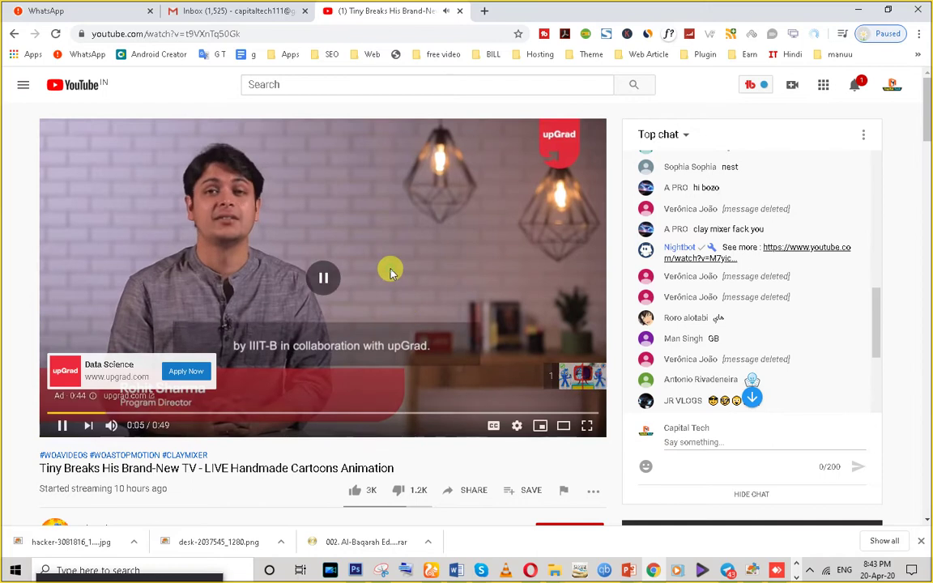
# Go to live streaming for the Capital Tech channel and open the Stream Now Classic dashboard
pyautogui.click(764, 86)
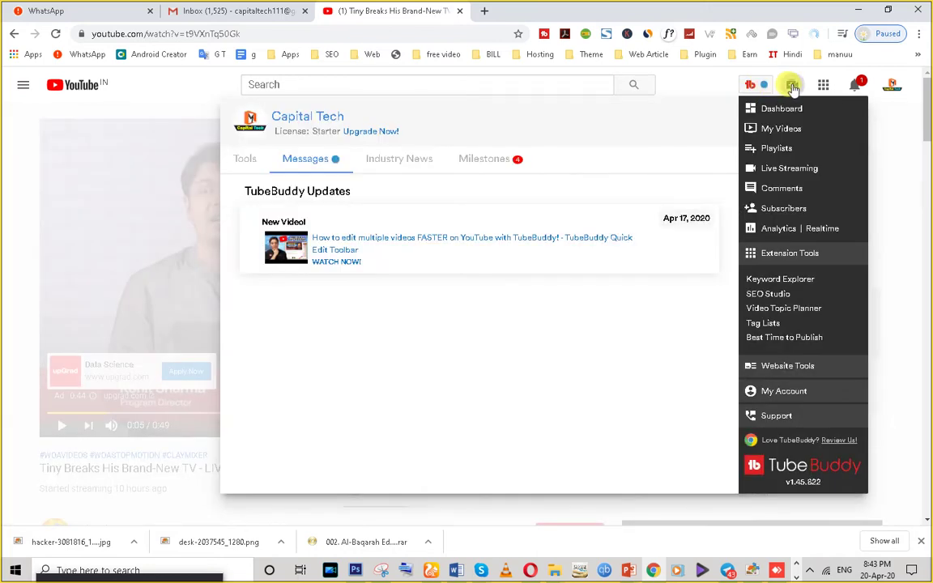
pyautogui.click(792, 85)
pyautogui.click(822, 144)
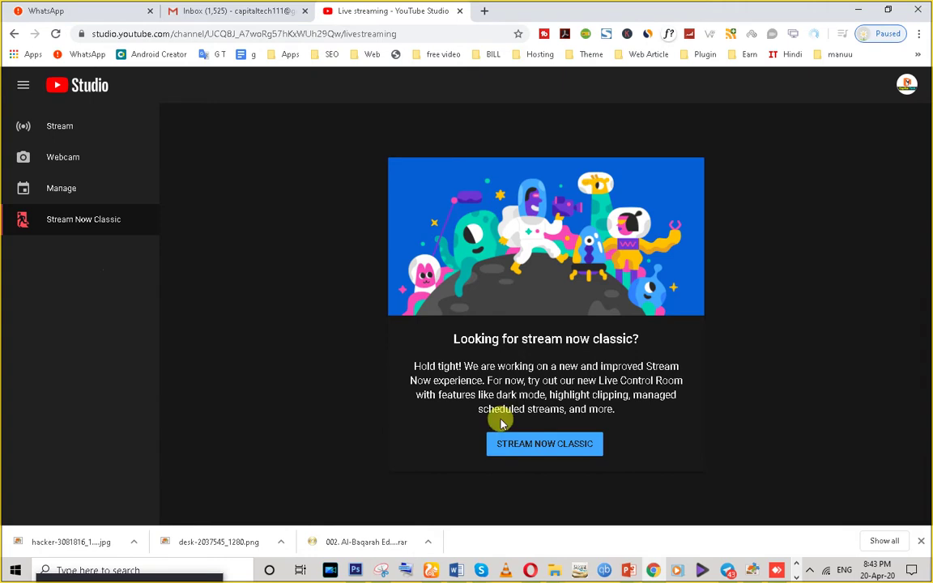
pyautogui.click(533, 452)
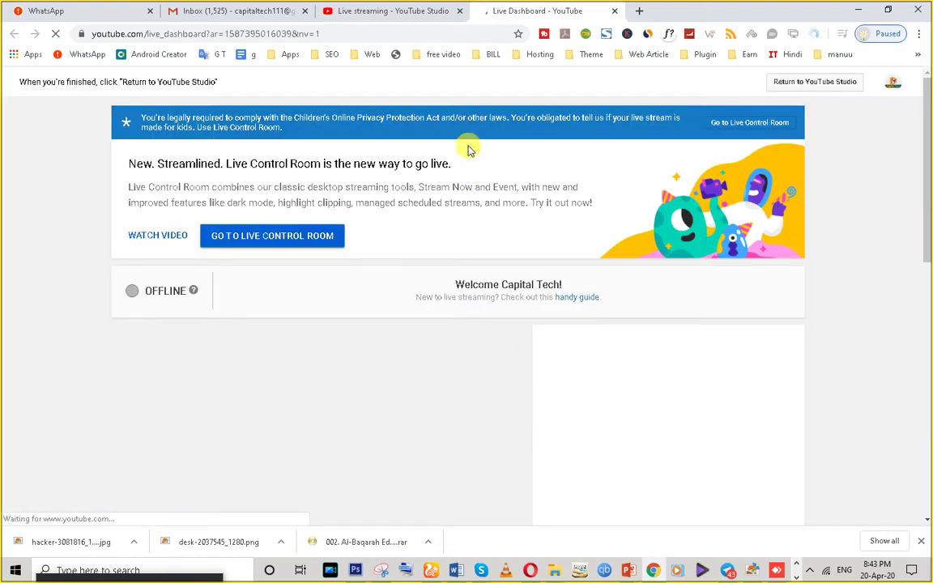
# Examine the Capital Tech classic live dashboard, including the Live Control Room notice, stream status and preview
pyautogui.click(409, 8)
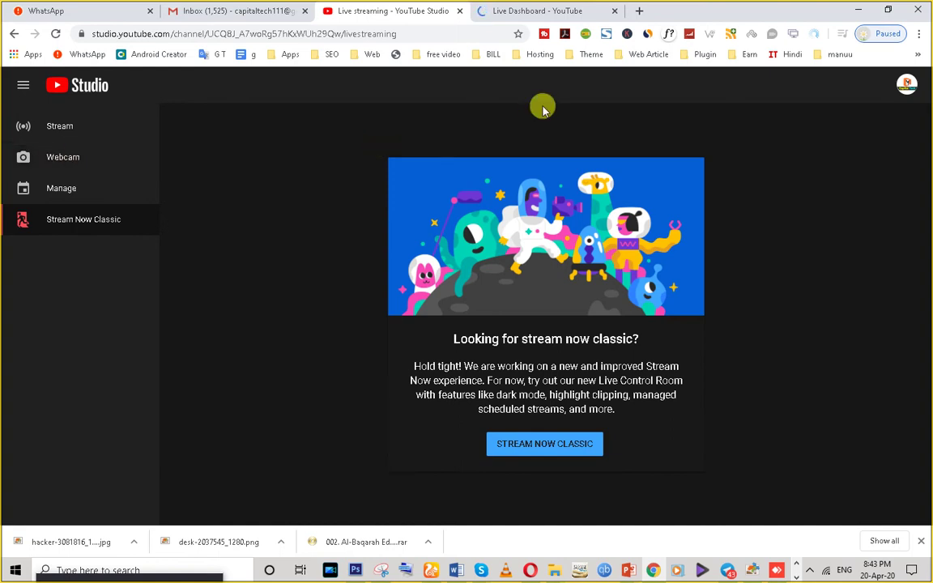
pyautogui.click(515, 9)
pyautogui.scroll(-5, 376, 342)
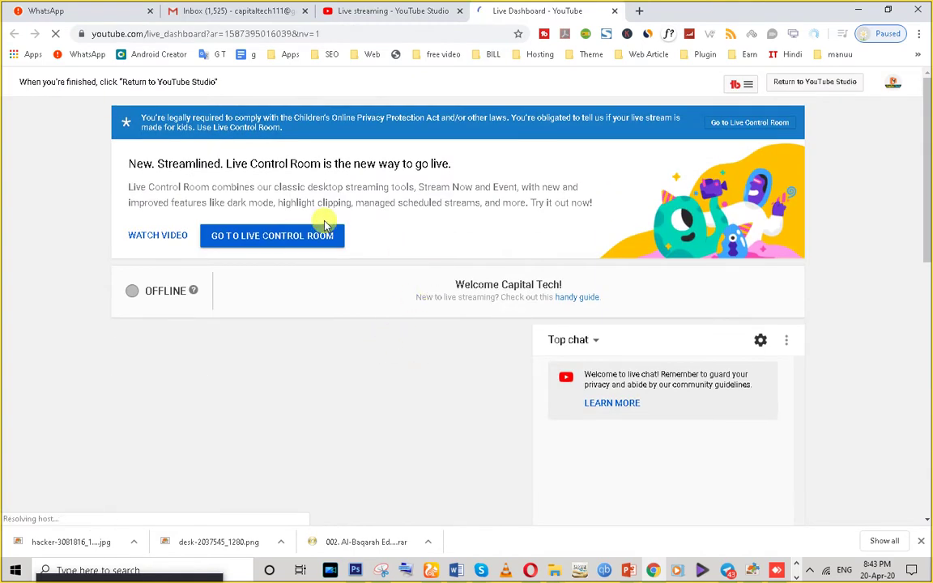
pyautogui.moveTo(135, 163); pyautogui.dragTo(557, 202)
pyautogui.scroll(-3, 328, 383)
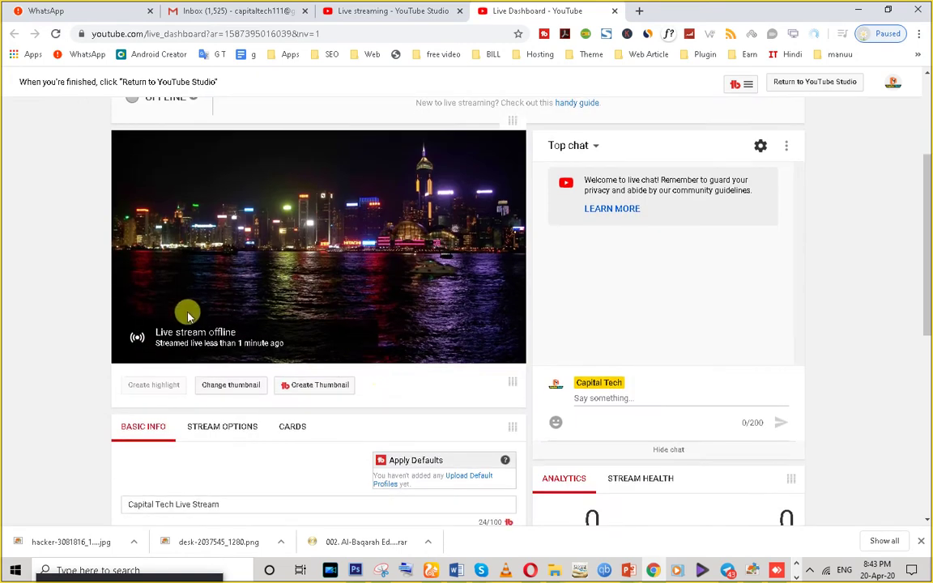
pyautogui.scroll(3, 346, 284)
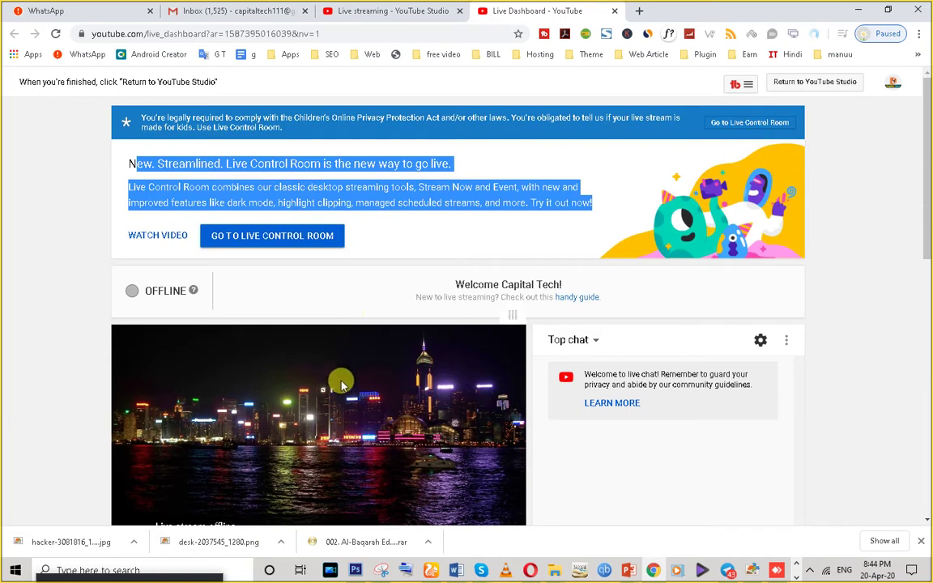
pyautogui.scroll(-1, 308, 387)
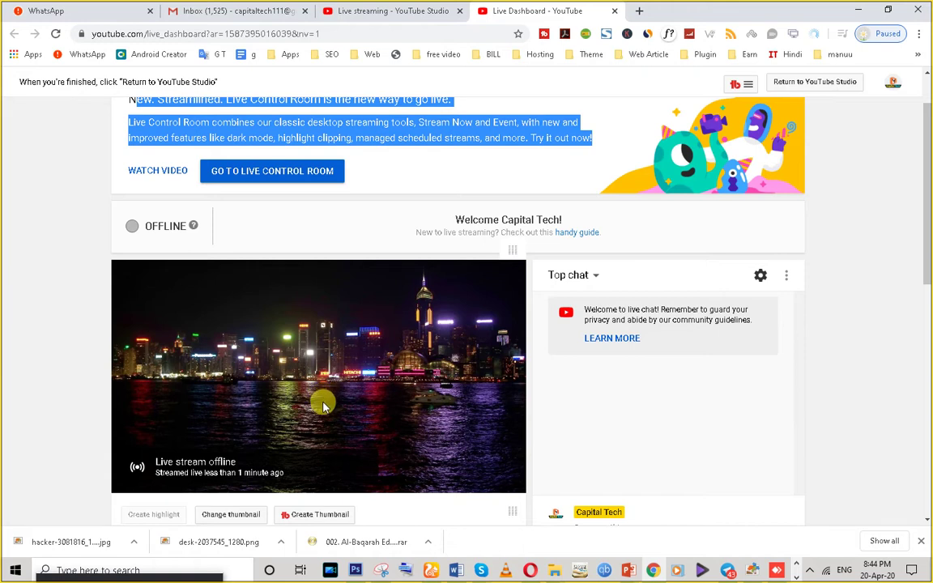
pyautogui.scroll(1, 322, 403)
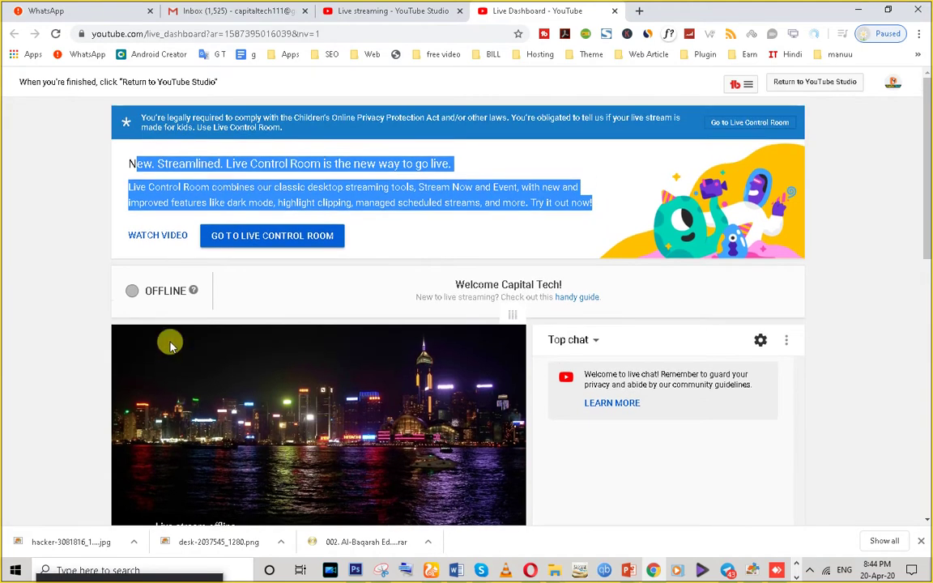
pyautogui.click(467, 261)
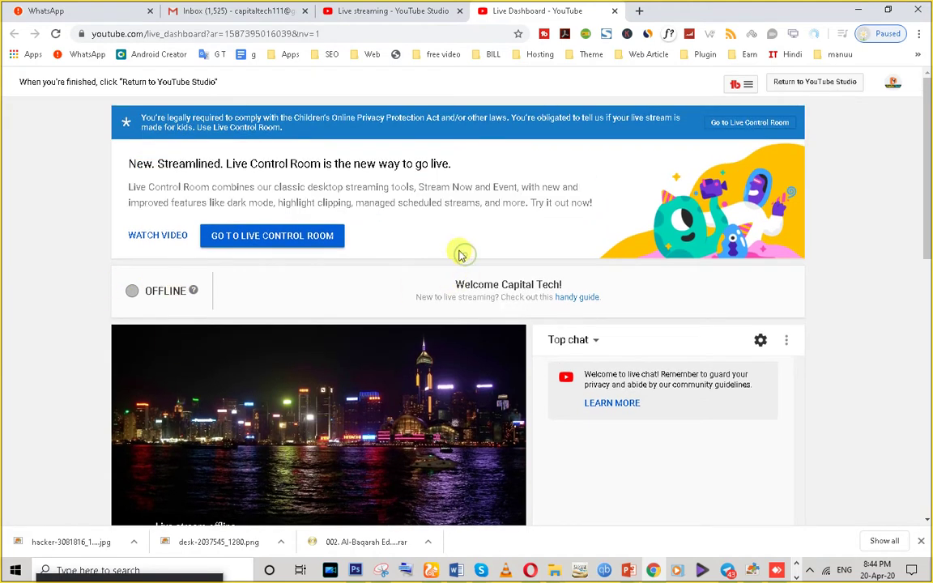
# Open the Live Control Room from the notice and return to the classic live dashboard
pyautogui.click(259, 236)
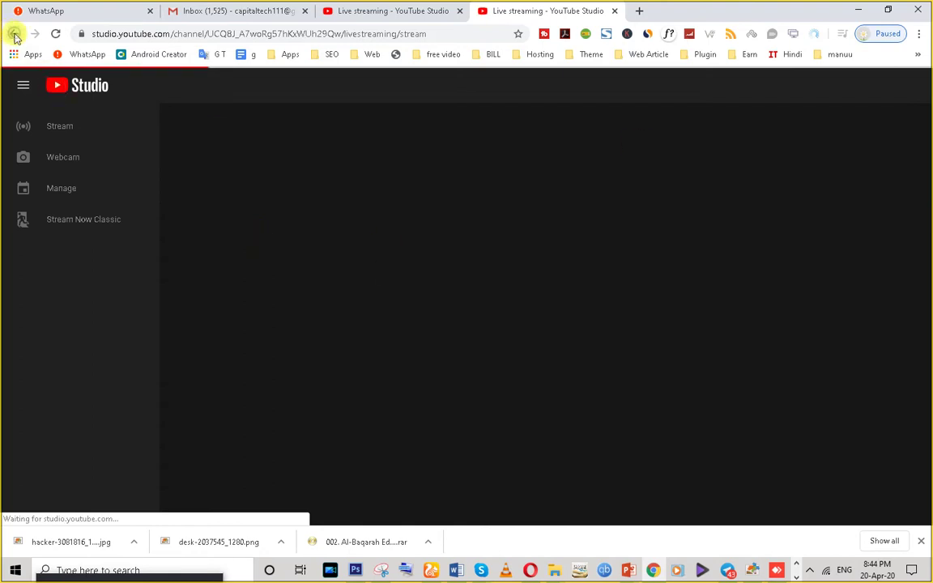
pyautogui.click(14, 35)
pyautogui.scroll(-2, 483, 271)
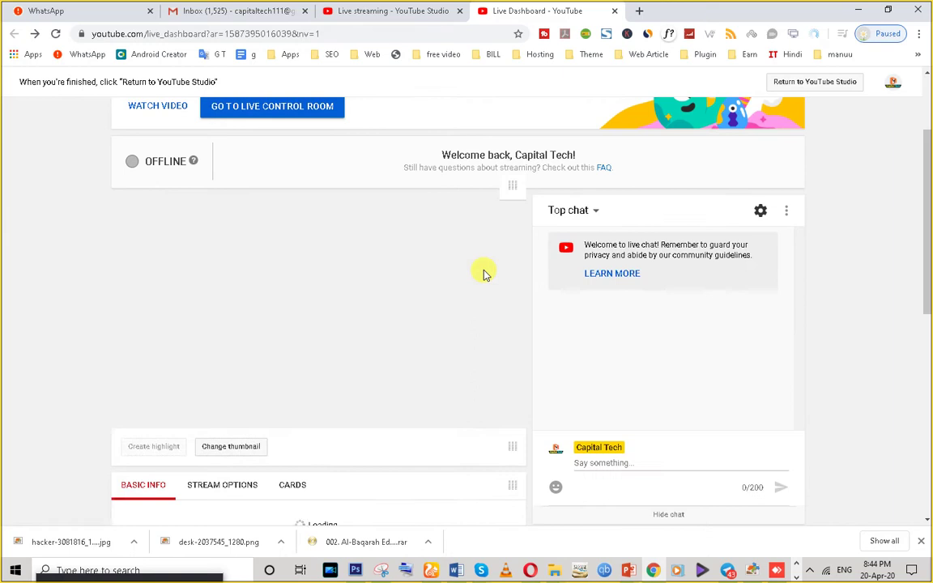
# Examine the live dashboard's basic info, category, privacy and encoder setup sections
pyautogui.scroll(-6, 483, 270)
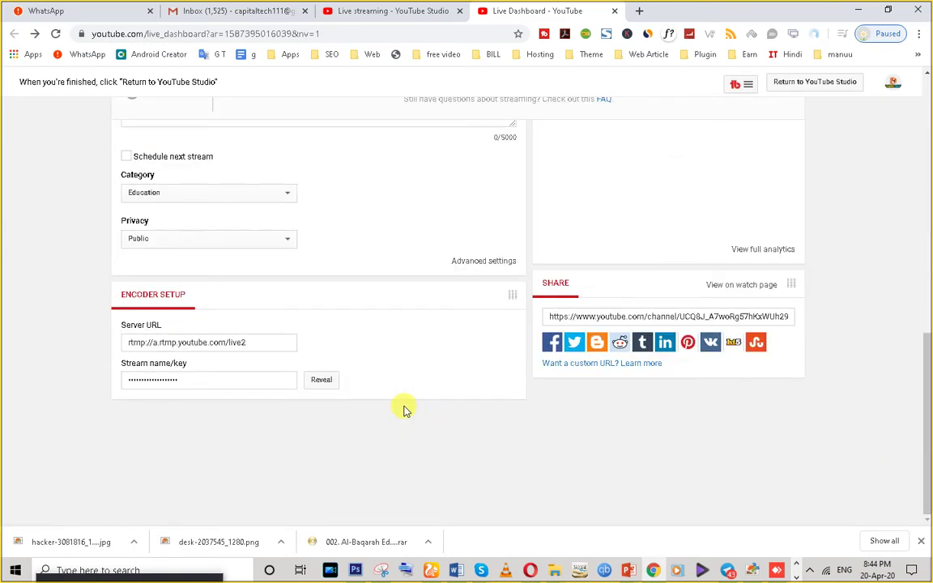
pyautogui.scroll(5, 405, 409)
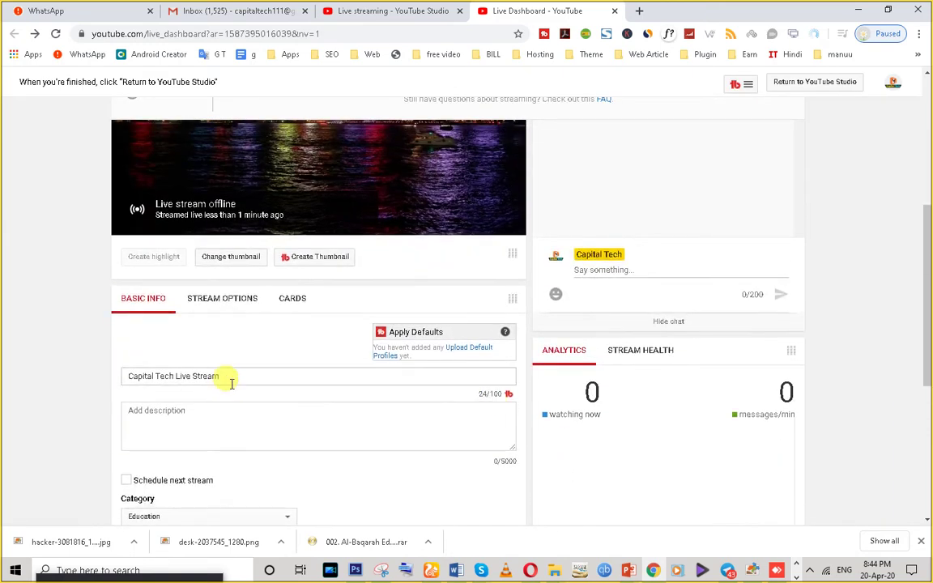
pyautogui.scroll(1, 251, 387)
pyautogui.scroll(3, 387, 387)
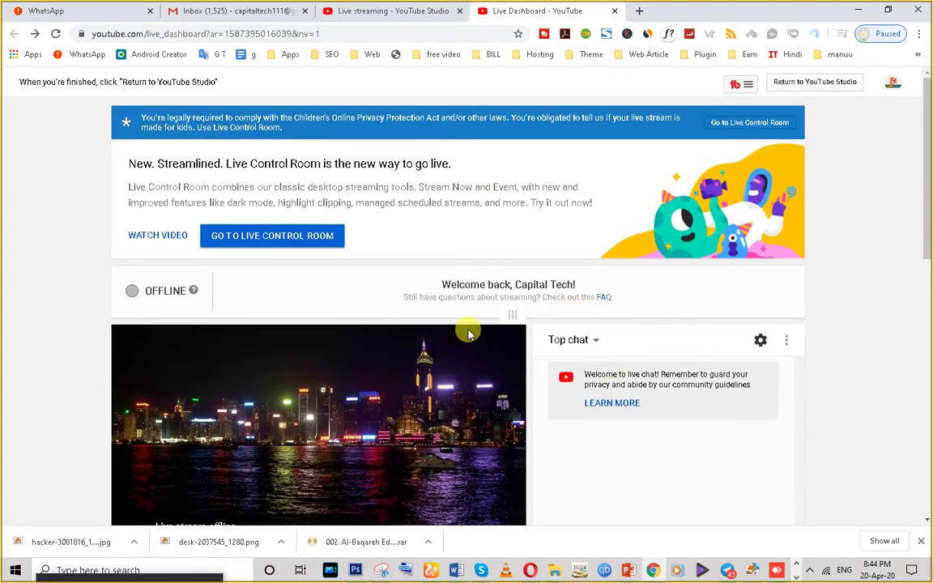
# Move the OBS Studio shortcut to an empty area of the desktop and return to the browser's live dashboard
pyautogui.press('super+d')
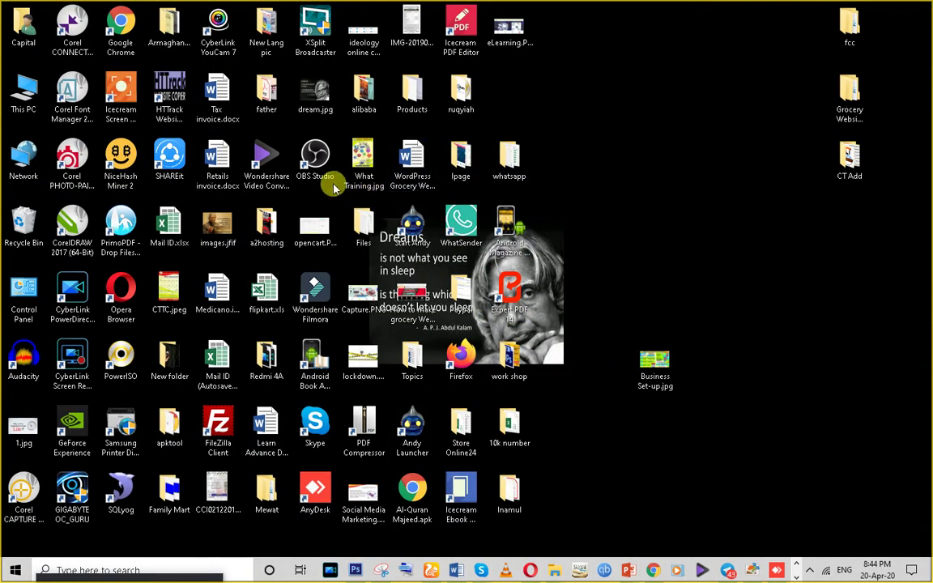
pyautogui.moveTo(321, 170); pyautogui.dragTo(660, 101)
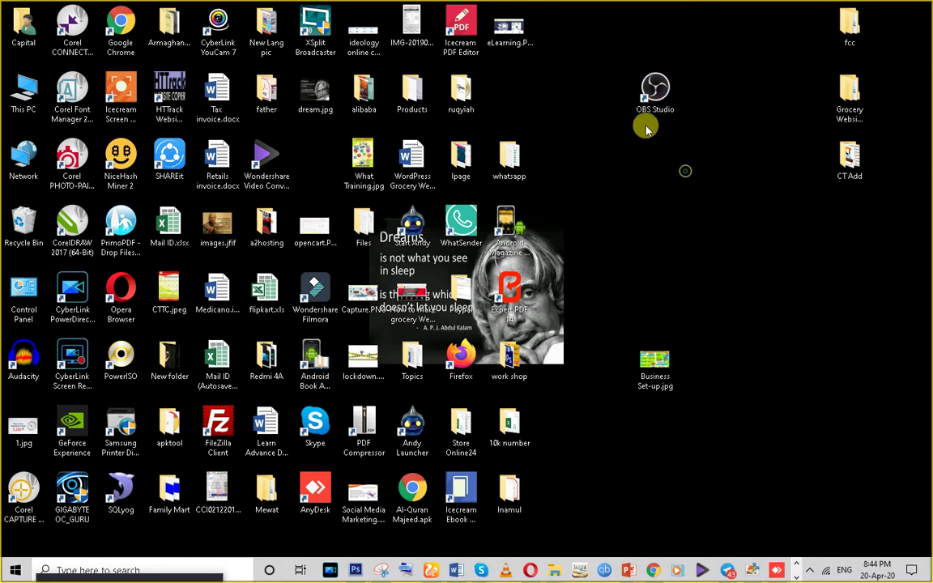
pyautogui.moveTo(646, 119); pyautogui.dragTo(701, 122)
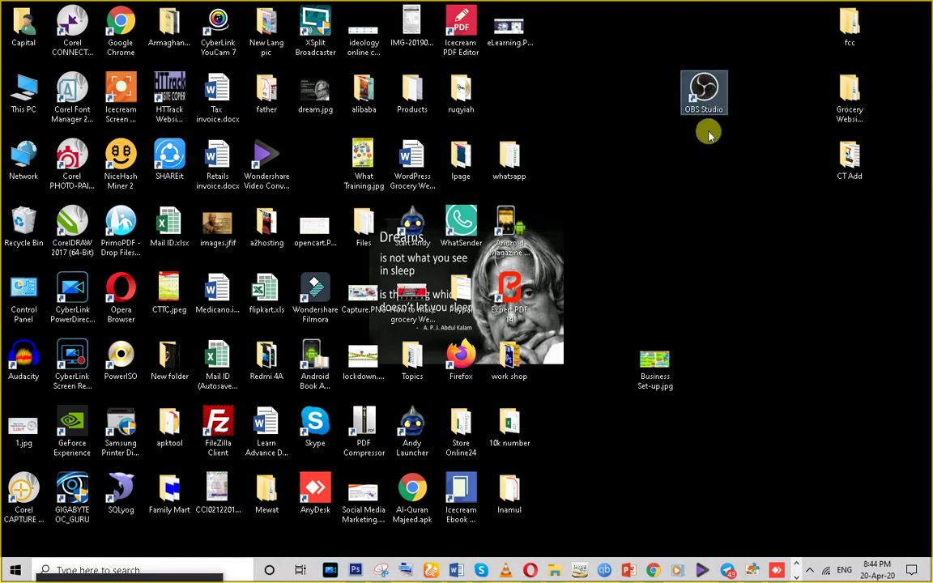
pyautogui.click(656, 571)
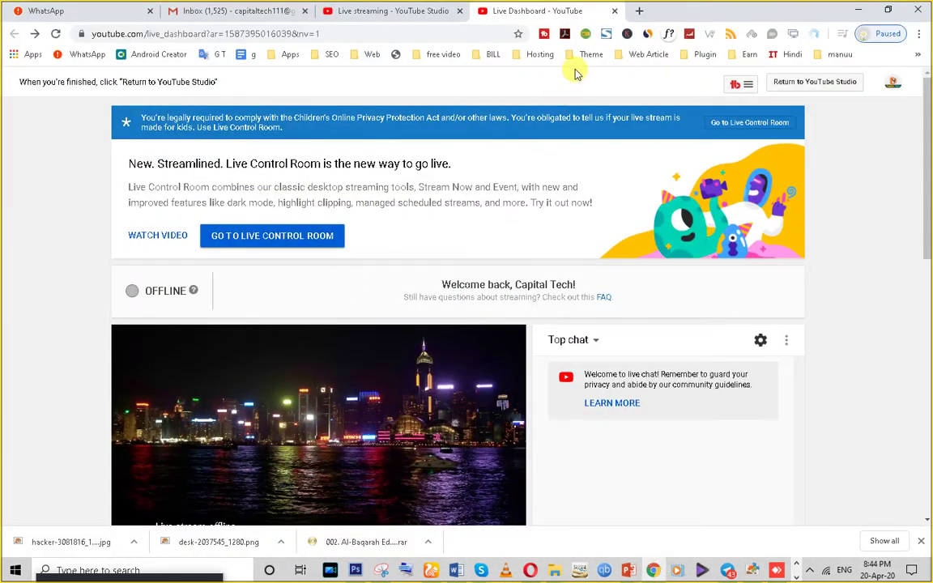
# Search Google for "youtube live" in a new browser tab
pyautogui.click(639, 10)
pyautogui.write('live')
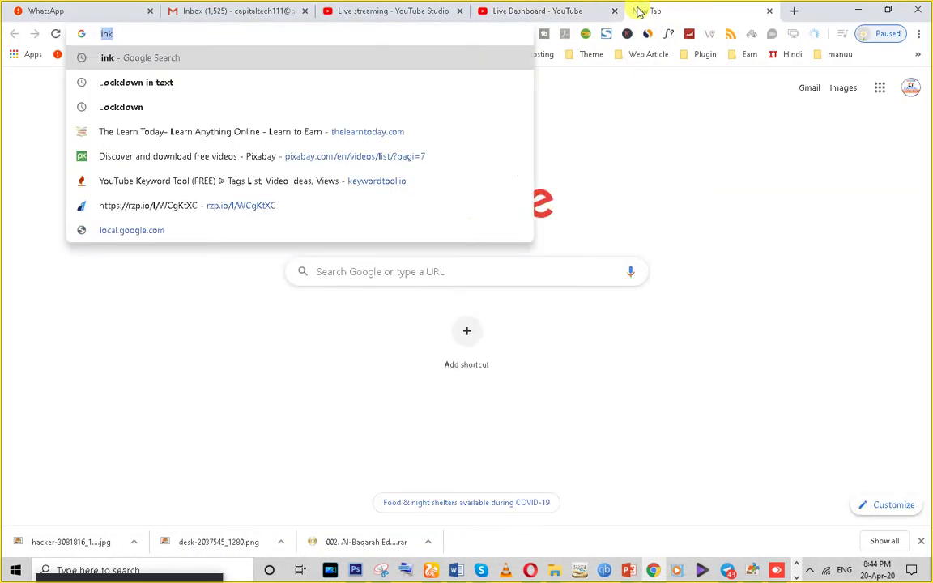
pyautogui.press('BackSpace')
pyautogui.press('BackSpace')
pyautogui.press('BackSpace')
pyautogui.press('BackSpace')
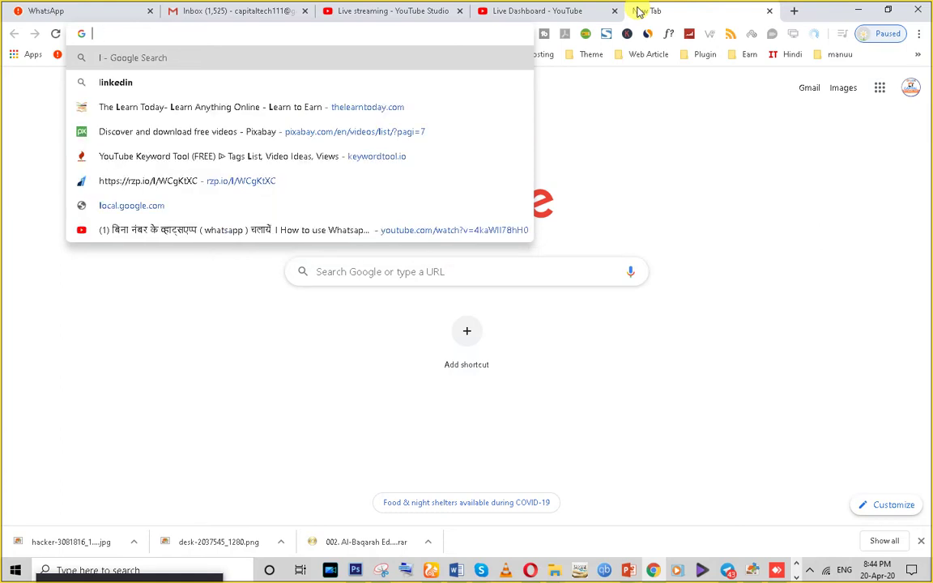
pyautogui.write('yi')
pyautogui.press('BackSpace')
pyautogui.press('BackSpace')
pyautogui.press('BackSpace')
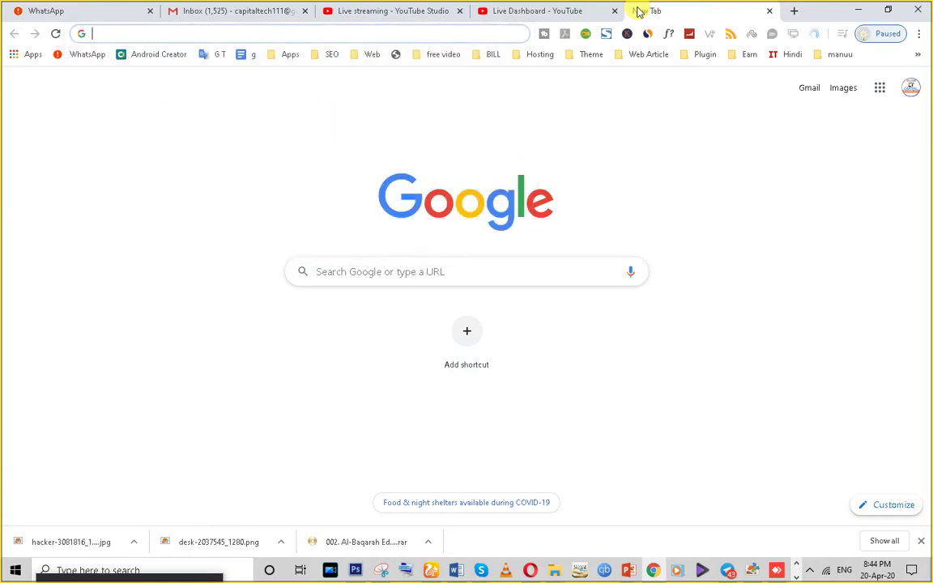
pyautogui.write('yout')
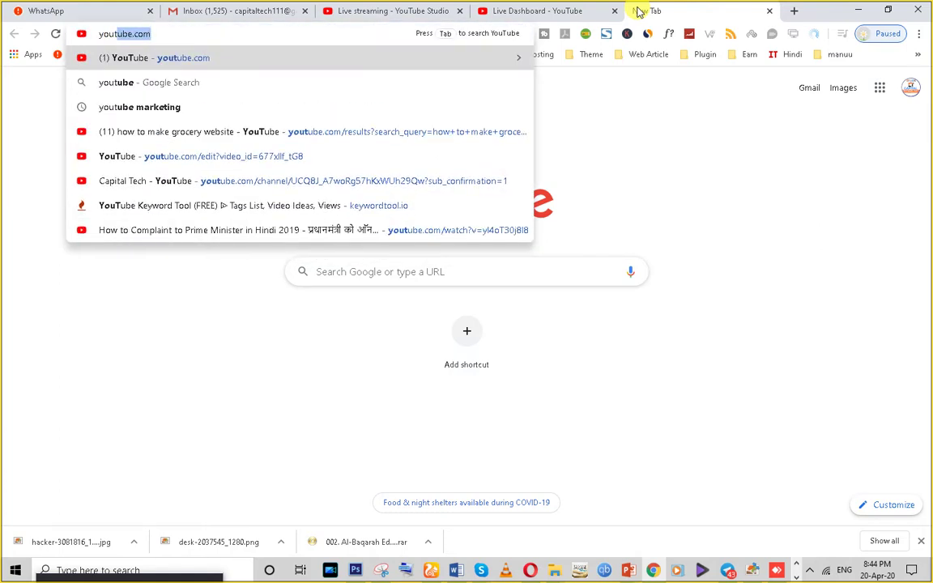
pyautogui.write('ube ')
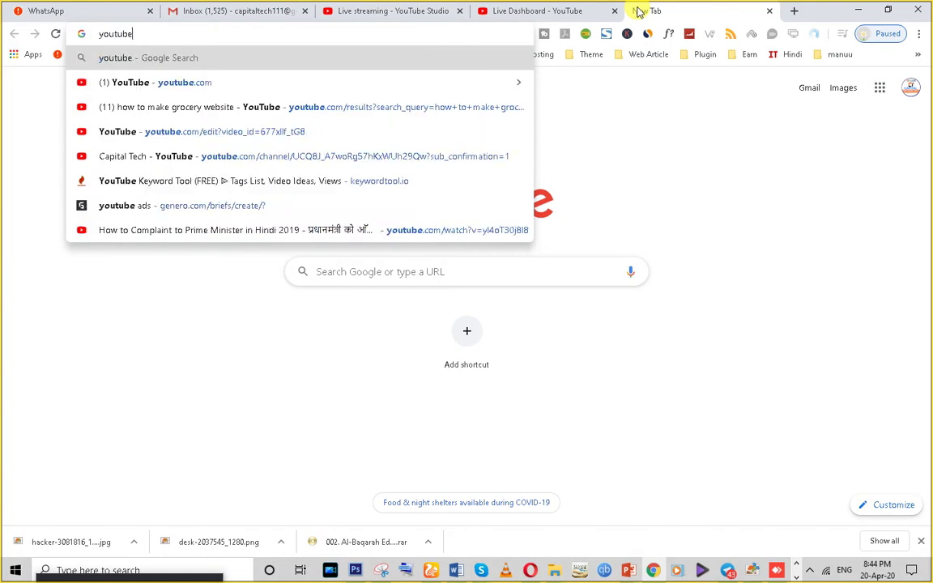
pyautogui.write('live')
pyautogui.press('Return')
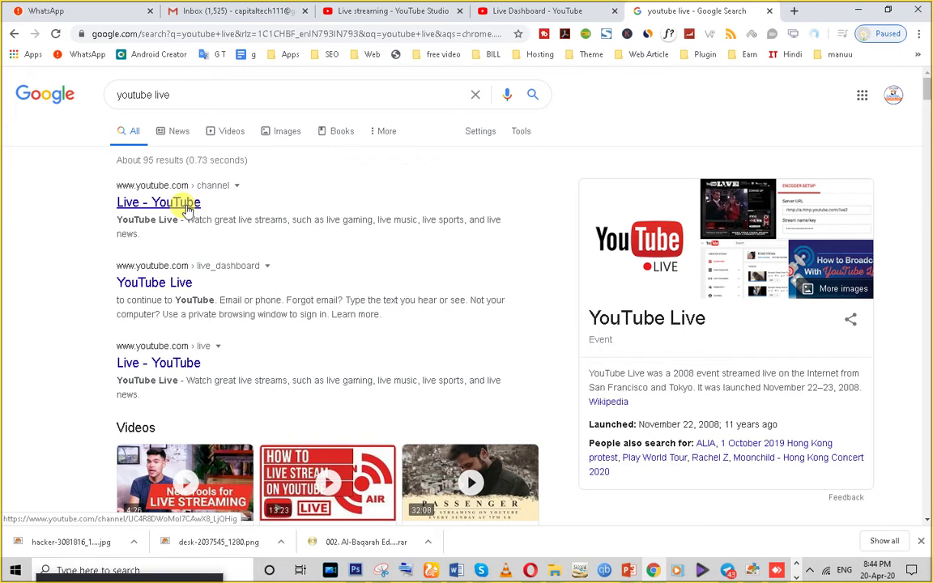
# Check the Live - YouTube result, go back, and view the "Introduction to live streaming" help article in a new tab
pyautogui.click(188, 209)
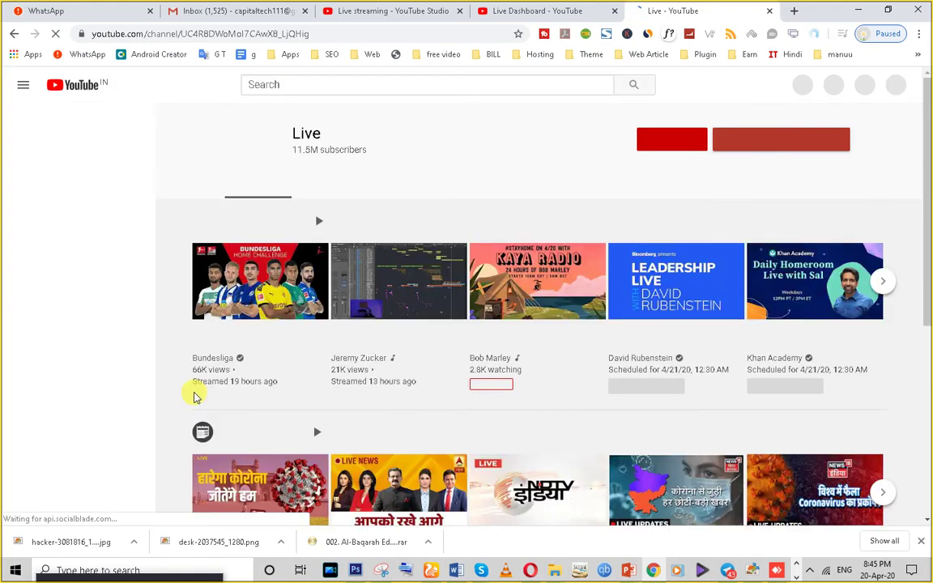
pyautogui.click(11, 37)
pyautogui.scroll(-6, 153, 347)
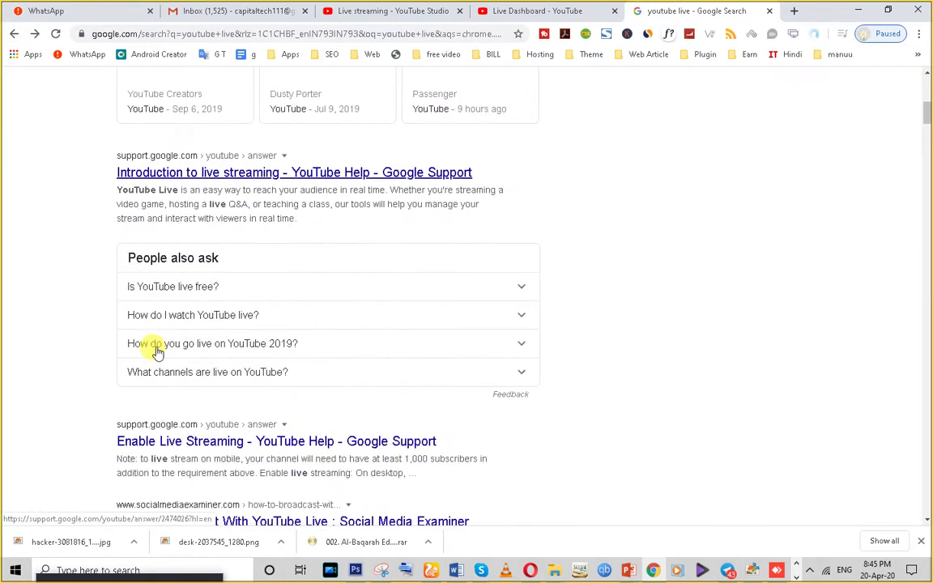
pyautogui.rightClick(215, 175)
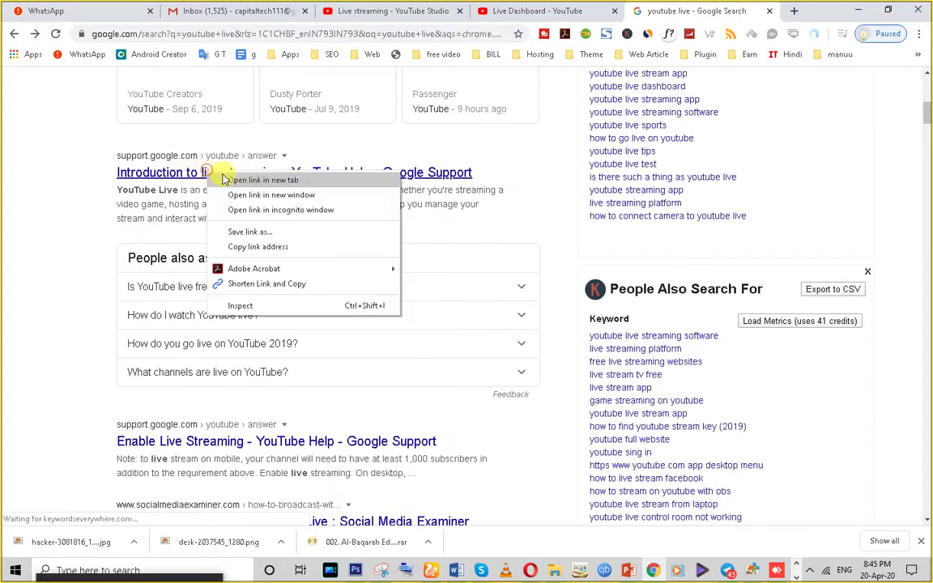
pyautogui.click(235, 180)
pyautogui.scroll(-4, 270, 340)
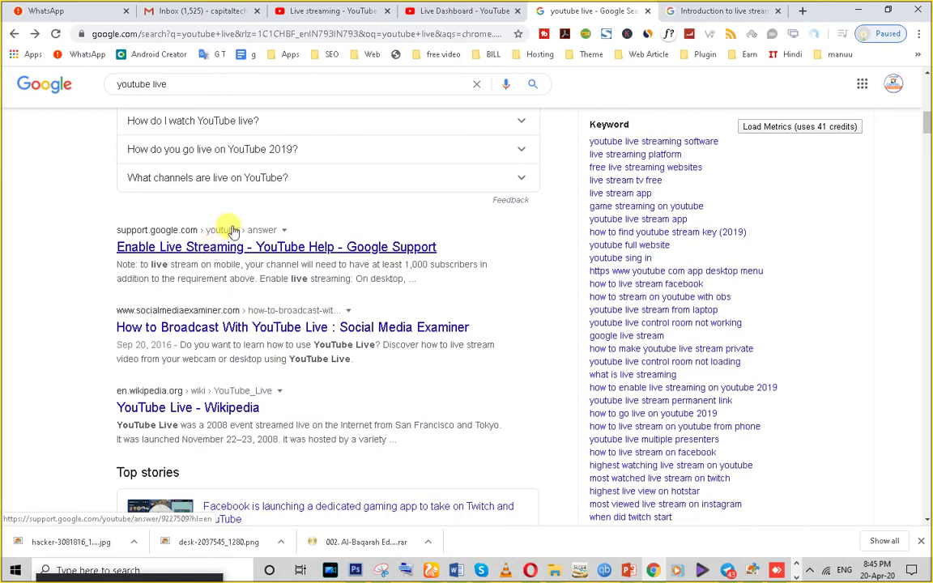
pyautogui.click(718, 12)
pyautogui.scroll(-4, 334, 363)
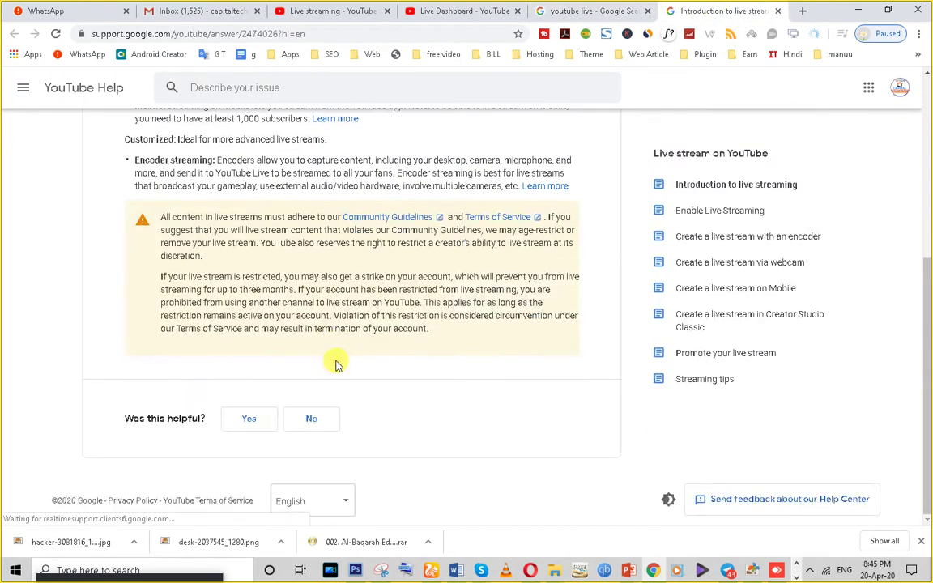
pyautogui.scroll(3, 329, 381)
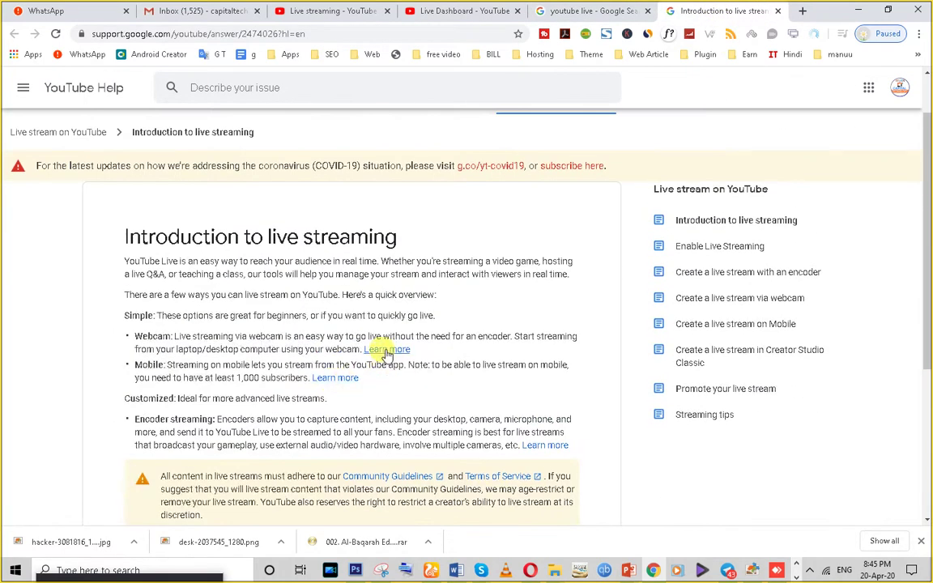
# Read the help article on live streaming via webcam and return to the introduction article
pyautogui.click(386, 351)
pyautogui.scroll(-5, 383, 340)
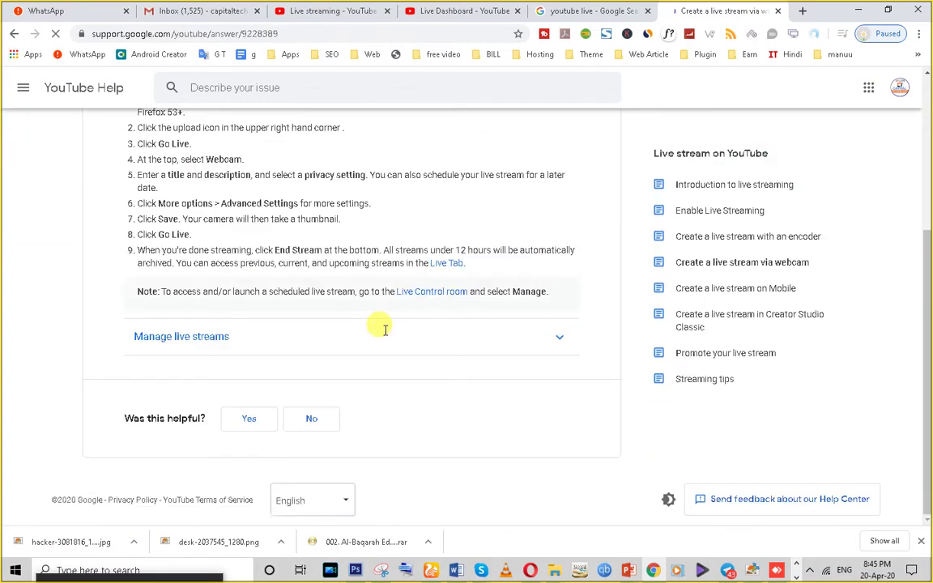
pyautogui.scroll(5, 382, 327)
pyautogui.click(14, 34)
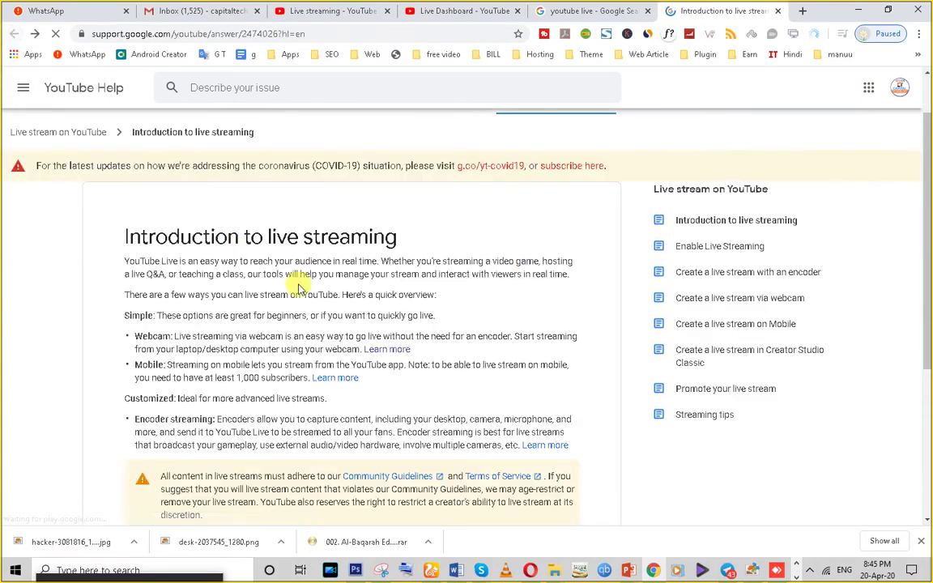
# Open the mobile live streaming help article and expand "Requirements for YouTube Live" and "Enable YouTube Live for the first time"
pyautogui.scroll(-3, 284, 313)
pyautogui.scroll(2, 324, 237)
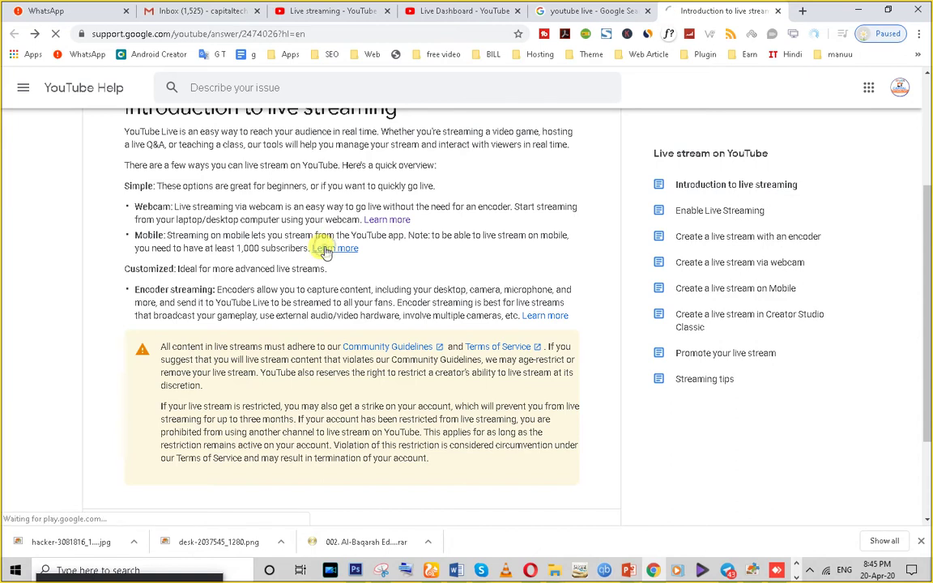
pyautogui.click(324, 250)
pyautogui.scroll(-3, 332, 291)
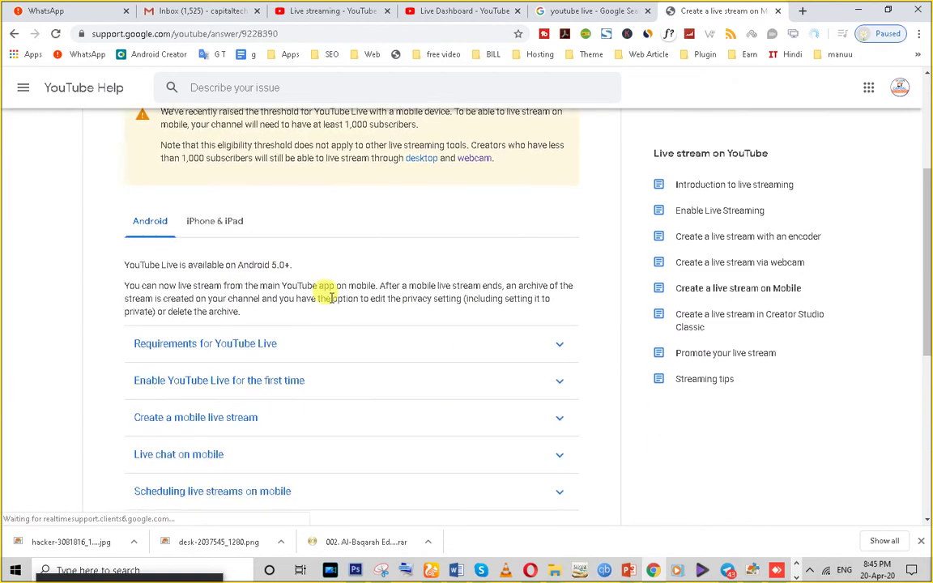
pyautogui.scroll(-1, 328, 292)
pyautogui.scroll(-4, 327, 280)
pyautogui.scroll(3, 386, 409)
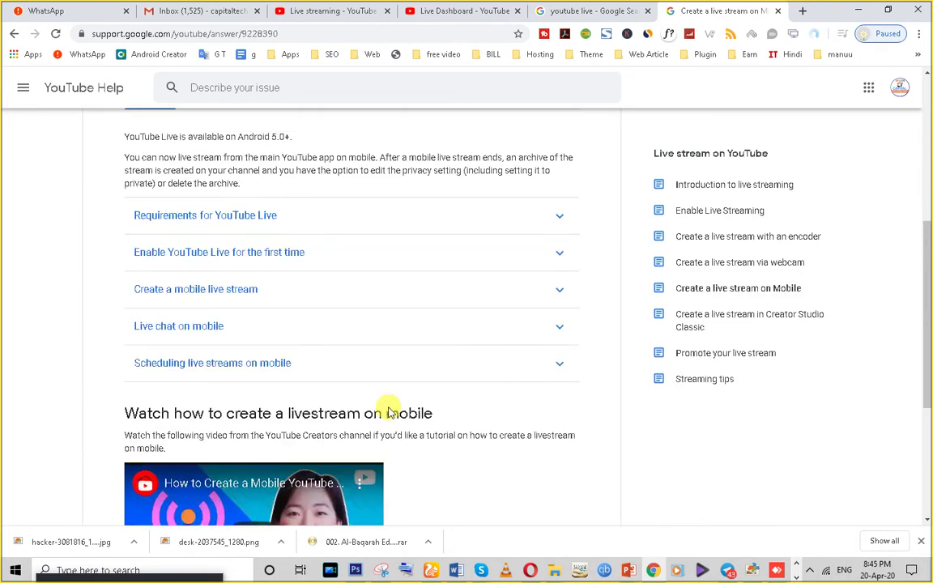
pyautogui.click(267, 214)
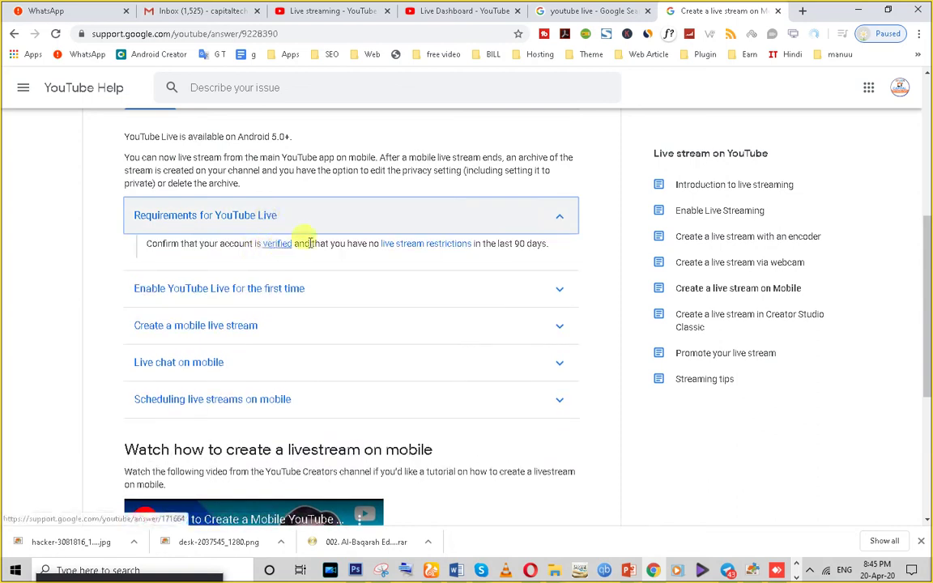
pyautogui.click(545, 296)
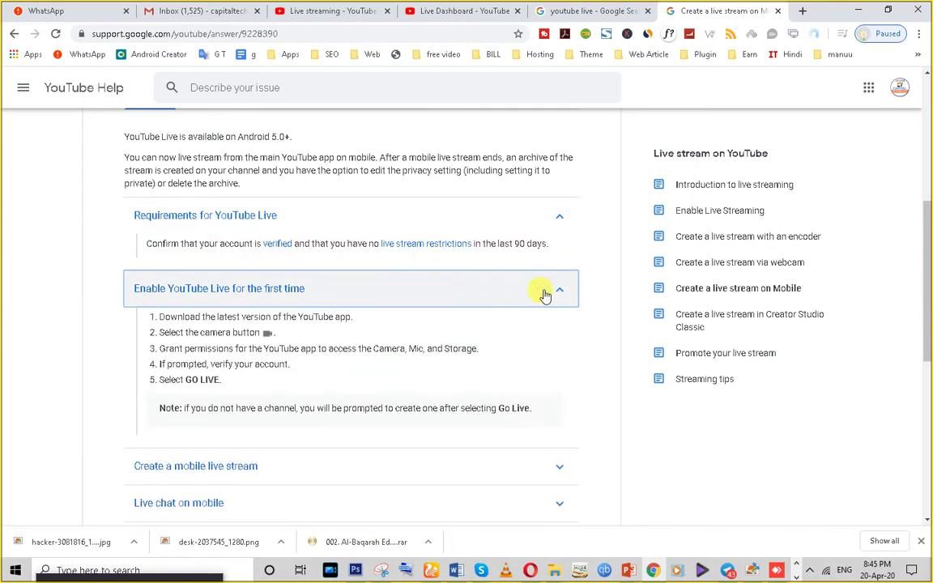
# Read the "Restrictions on live streaming" help article and close the help and search tabs
pyautogui.click(417, 252)
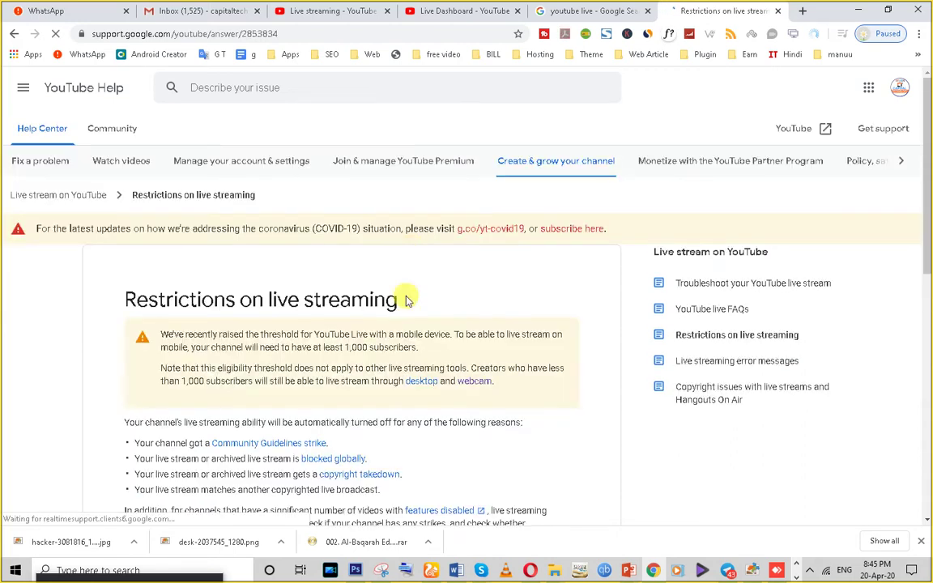
pyautogui.scroll(-3, 393, 324)
pyautogui.scroll(-4, 348, 349)
pyautogui.scroll(4, 318, 364)
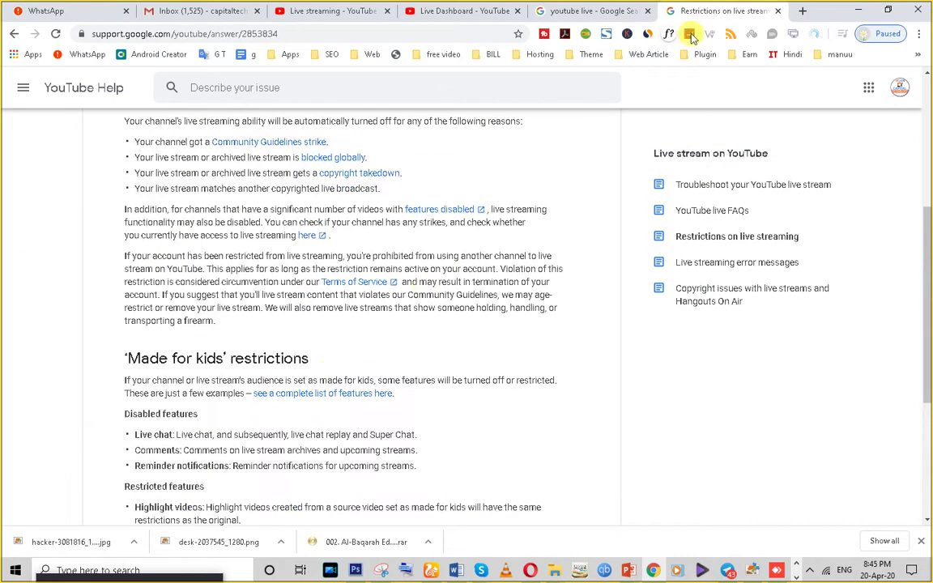
pyautogui.scroll(3, 359, 266)
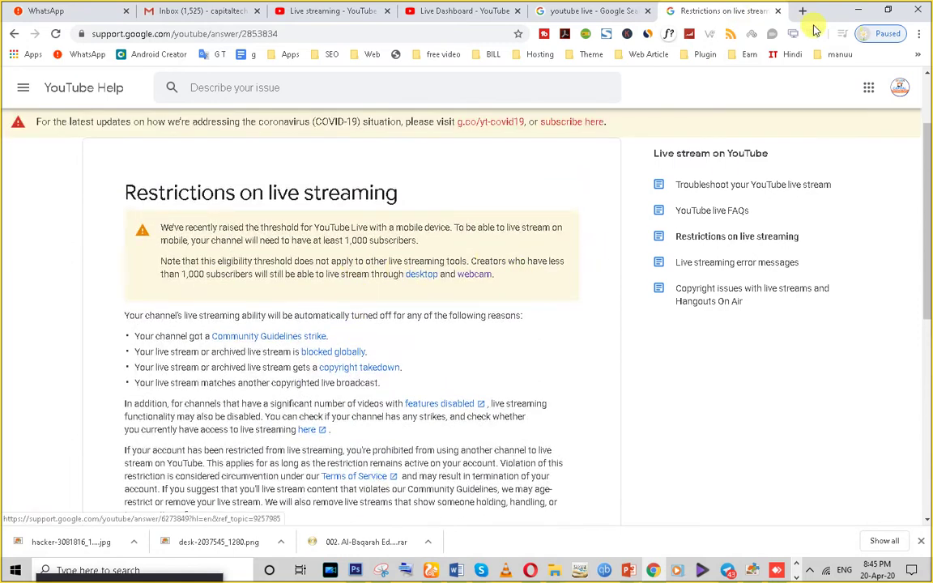
pyautogui.click(778, 11)
pyautogui.click(773, 10)
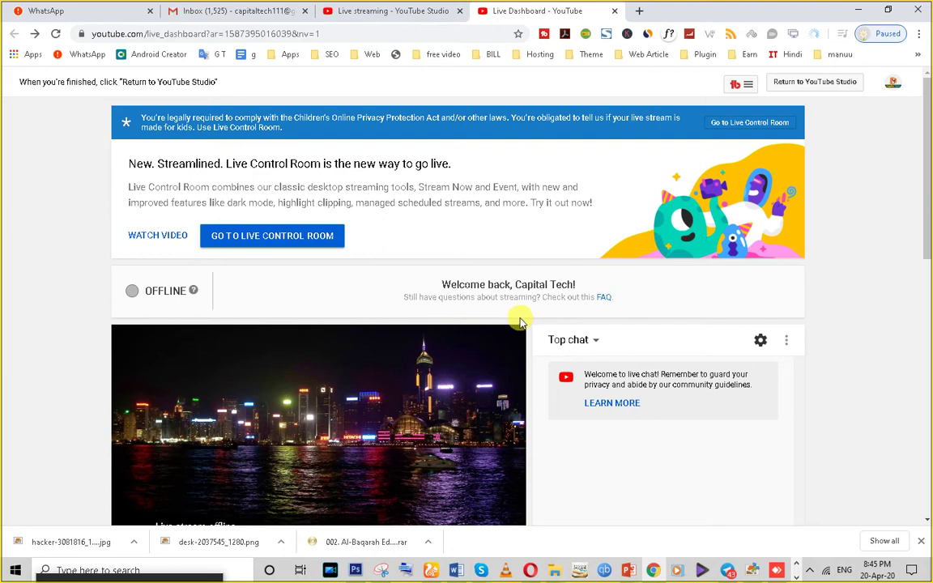
# Enter "Hi Now I start live" as the description of the Capital Tech Live Stream in its basic info
pyautogui.scroll(-3, 504, 309)
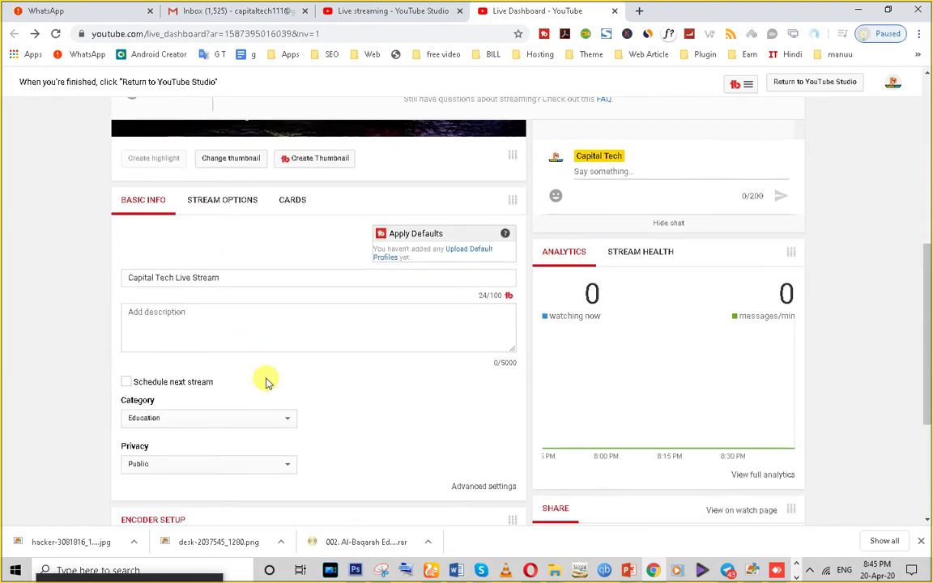
pyautogui.scroll(-1, 267, 382)
pyautogui.click(223, 245)
pyautogui.moveTo(228, 245); pyautogui.dragTo(114, 257)
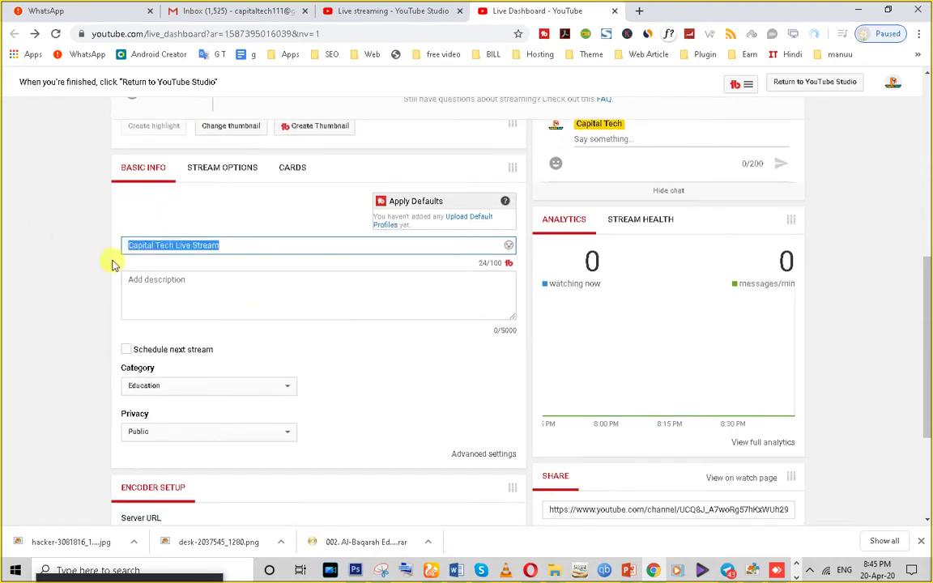
pyautogui.click(210, 286)
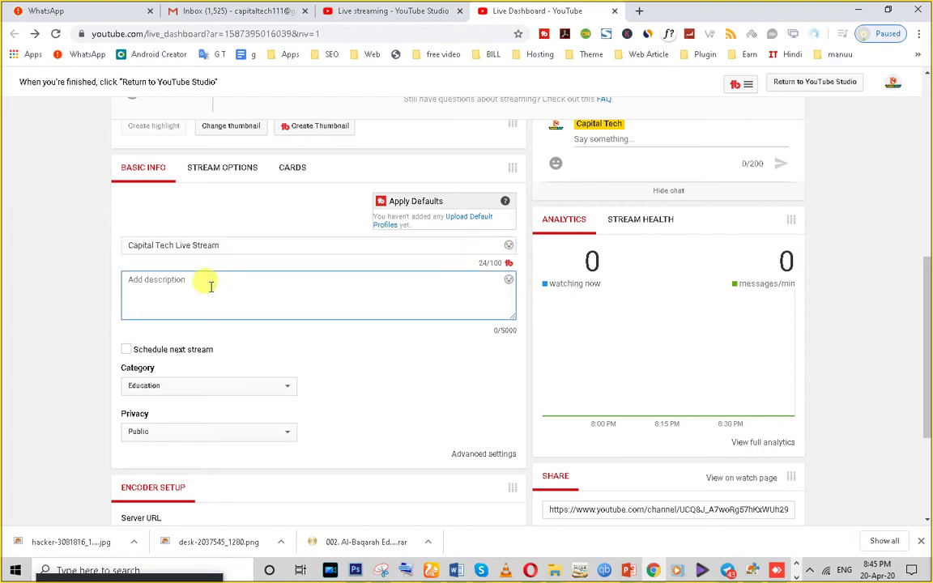
pyautogui.moveTo(229, 245); pyautogui.dragTo(130, 259)
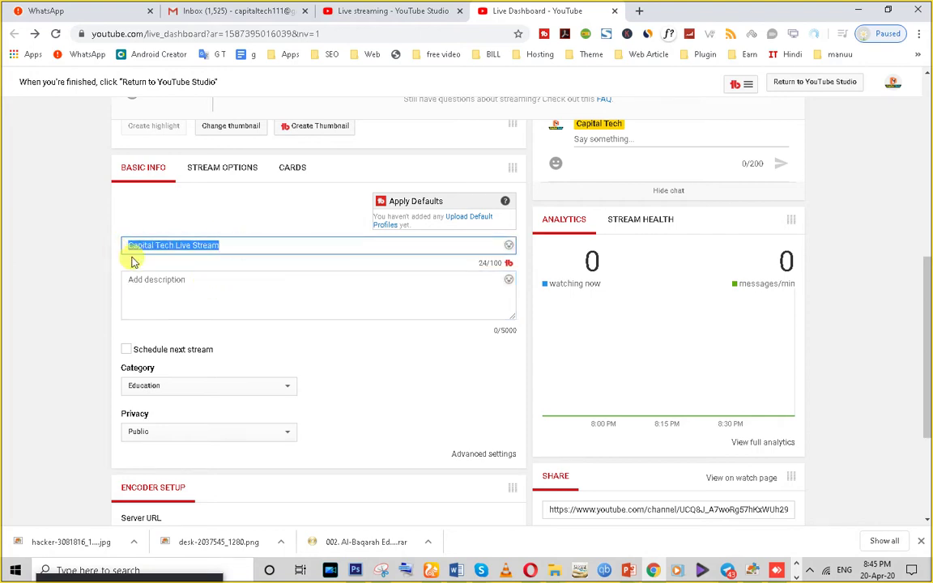
pyautogui.click(175, 280)
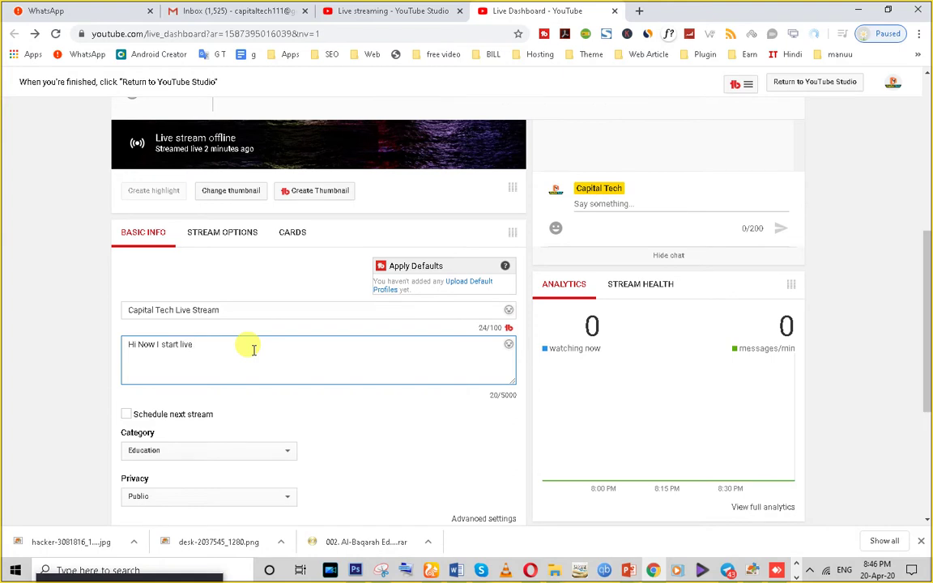
# Complete the Capital Tech Live Stream description so it reads "Hi Now I start live stream on youtube class" and select its text
pyautogui.write('stream on youtube class')
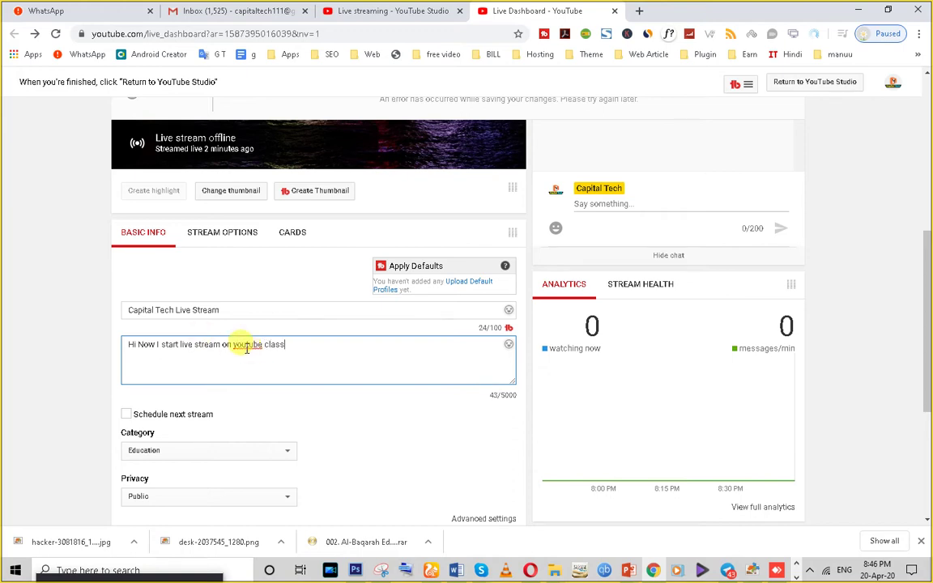
pyautogui.hotkey('ctrl', 'shift', 'Left')
pyautogui.hotkey('ctrl', 'shift', 'Left')
pyautogui.hotkey('ctrl', 'shift', 'Left')
pyautogui.hotkey('ctrl', 'shift', 'Left')
pyautogui.hotkey('ctrl', 'shift', 'Left')
pyautogui.hotkey('ctrl', 'shift', 'Left')
pyautogui.hotkey('ctrl', 'shift', 'Left')
pyautogui.hotkey('ctrl', 'shift', 'Left')
pyautogui.hotkey('ctrl', 'shift', 'Left')
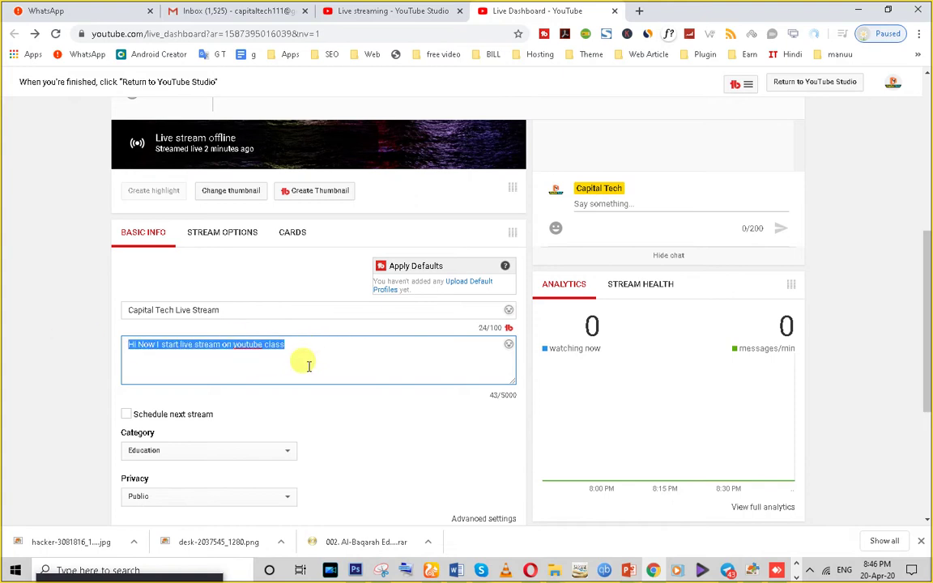
# Change the live stream thumbnail to "CORONA VIRUS LOCKDOWN OFFERS ON WEB SERVICES.jpg" from the Lockdown Offer folder
pyautogui.scroll(-3, 308, 366)
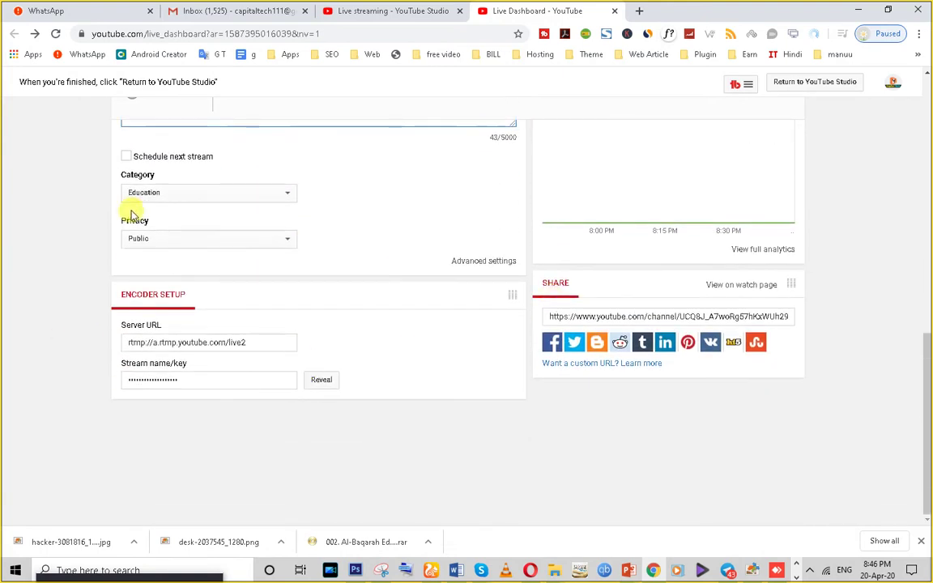
pyautogui.scroll(3, 246, 267)
pyautogui.scroll(1, 240, 277)
pyautogui.click(233, 261)
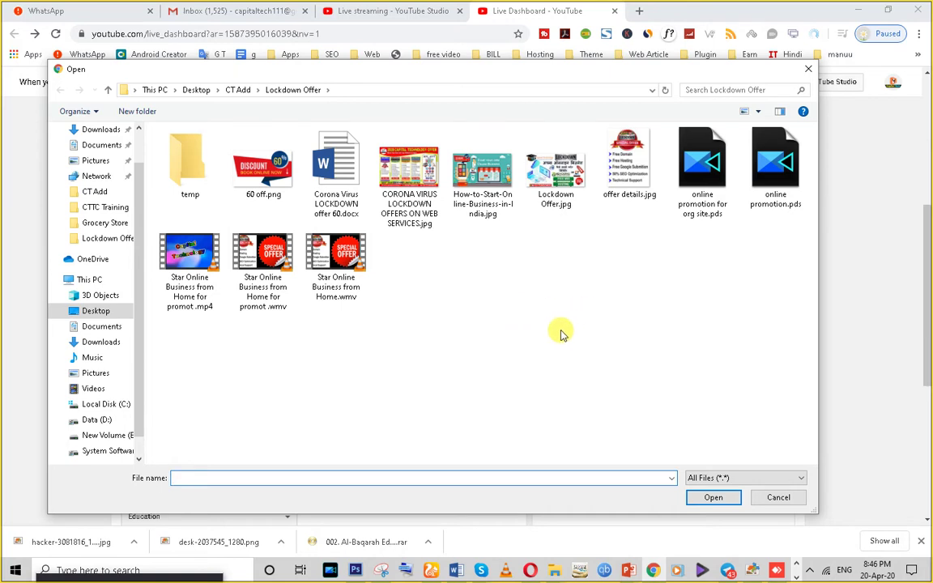
pyautogui.scroll(-1, 110, 418)
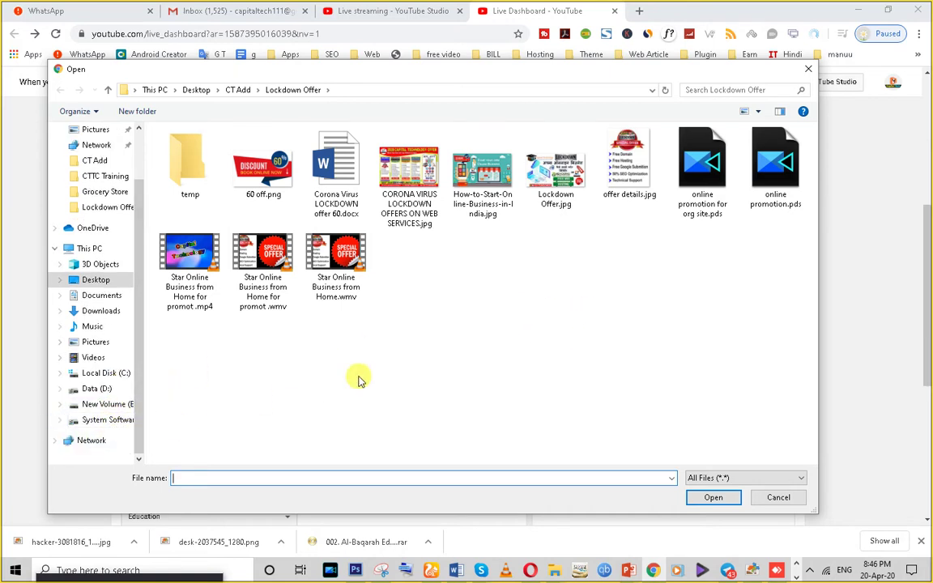
pyautogui.doubleClick(426, 192)
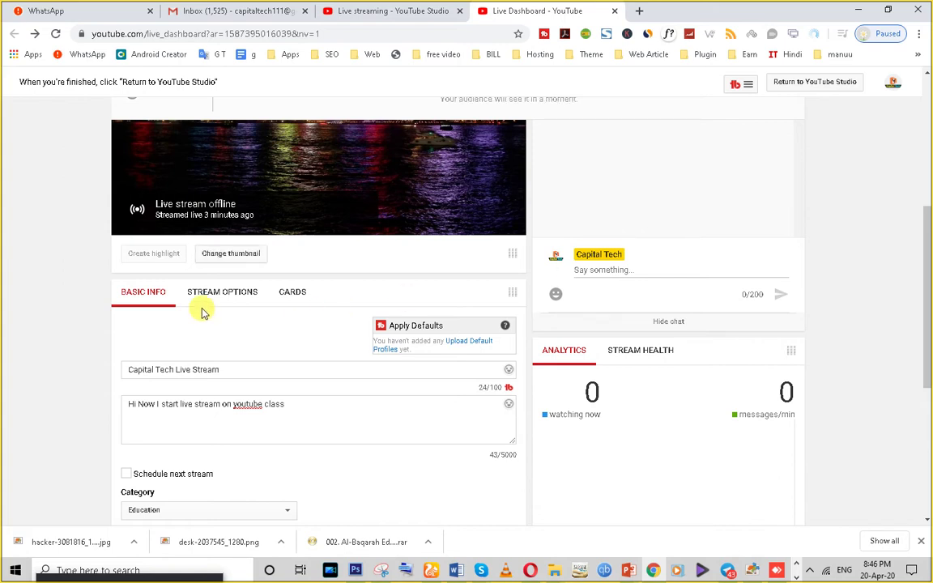
pyautogui.scroll(2, 206, 332)
pyautogui.click(210, 359)
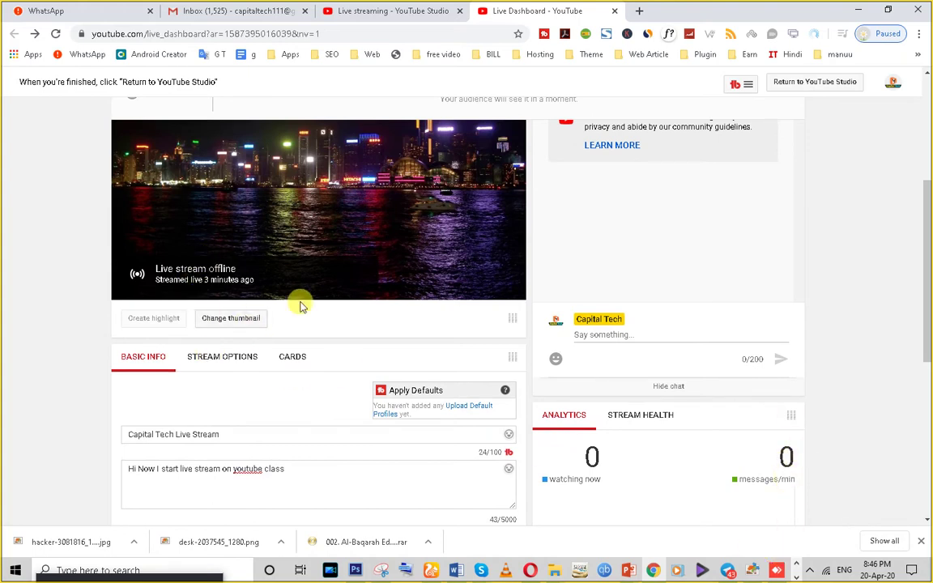
# Launch OBS Studio and remove the "Successful Married Life", "Quraan" and "Mah-e-Shabaan Aur Usme Hane Kaam" scenes, trying to remove "Scene" as well
pyautogui.press('super+d')
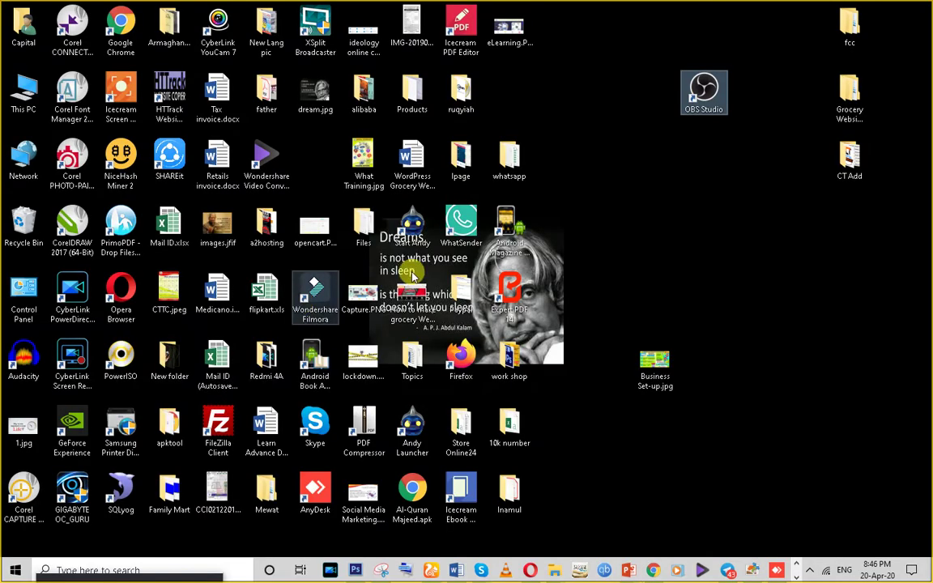
pyautogui.doubleClick(712, 95)
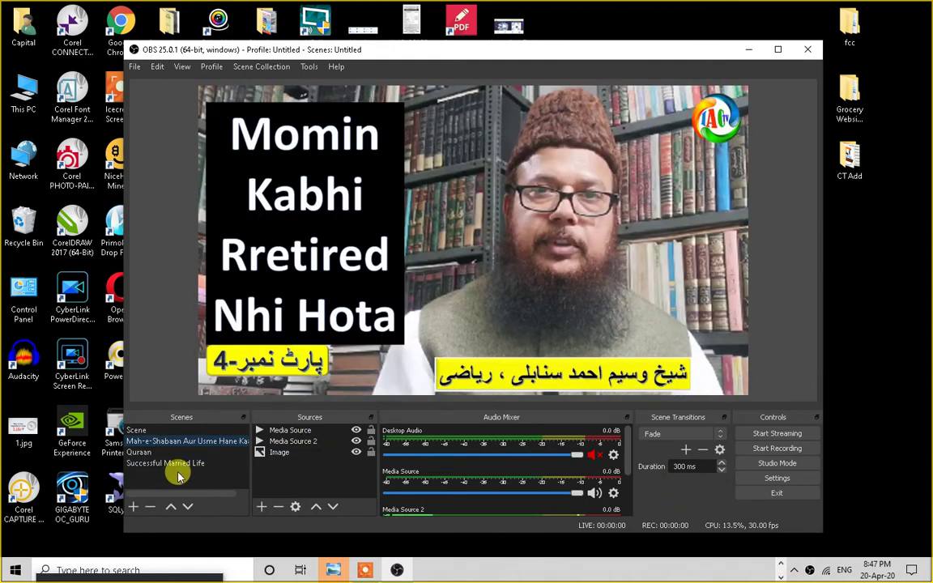
pyautogui.click(177, 464)
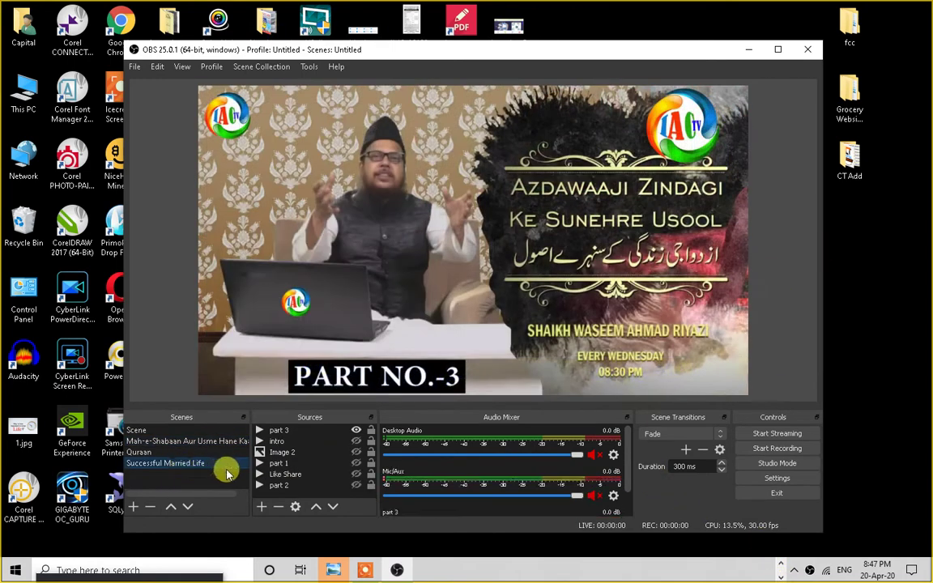
pyautogui.press('Delete')
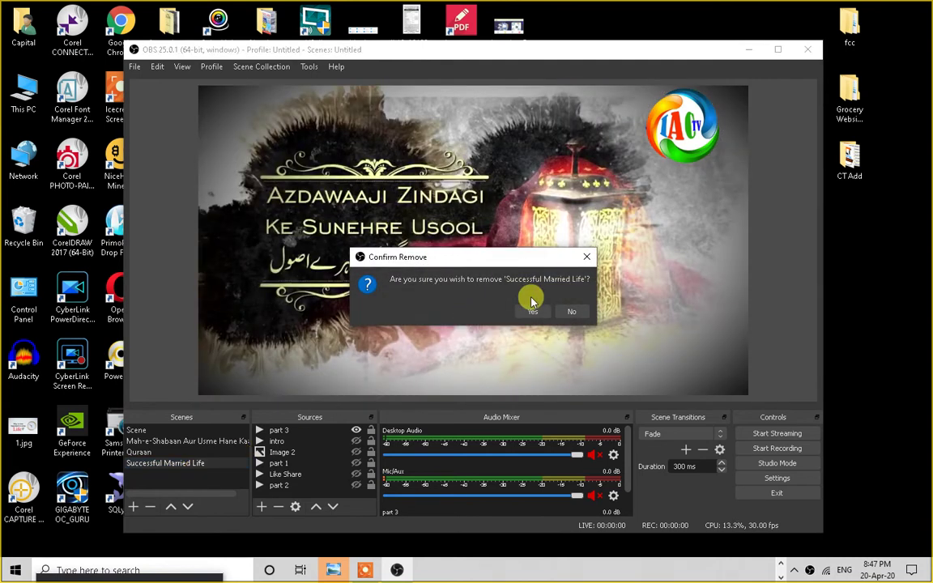
pyautogui.click(532, 310)
pyautogui.press('Delete')
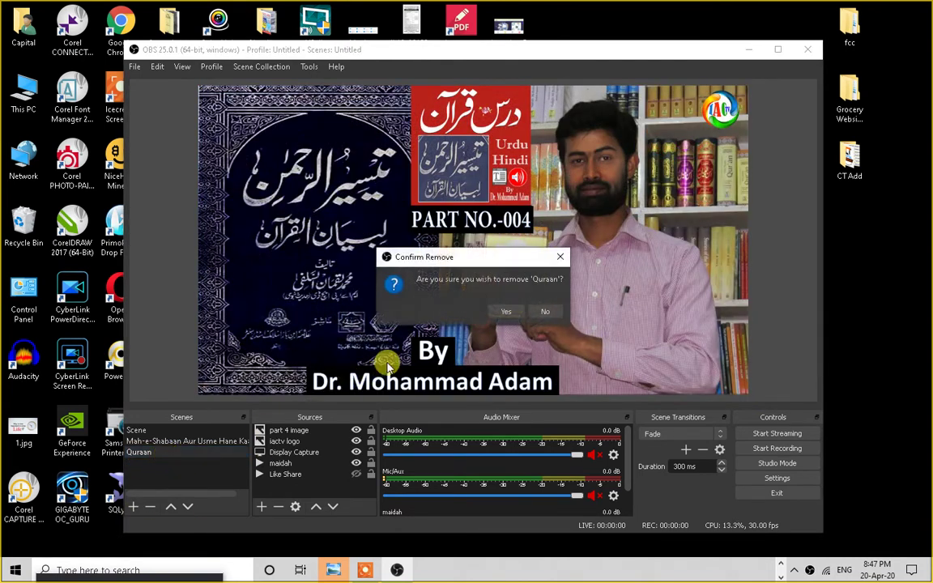
pyautogui.click(498, 311)
pyautogui.press('Delete')
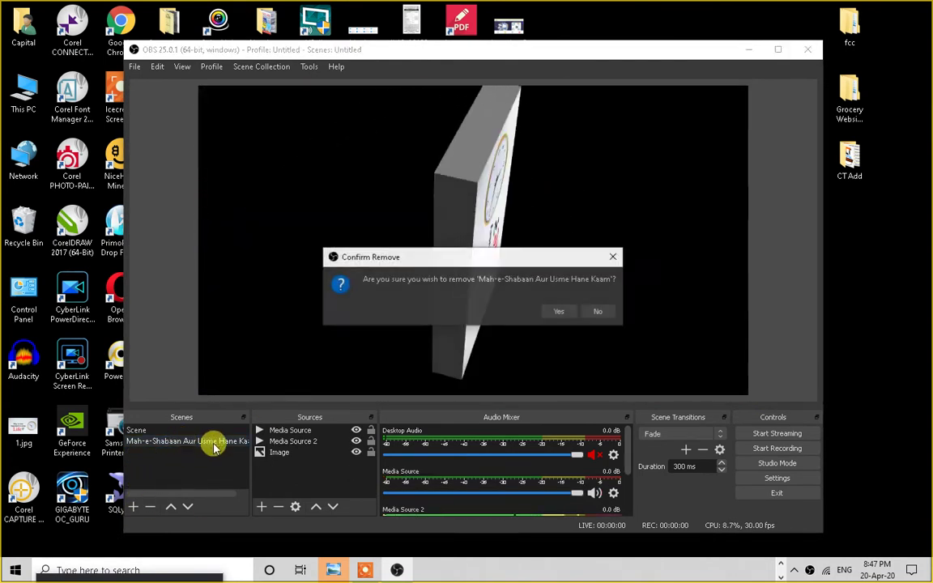
pyautogui.click(557, 309)
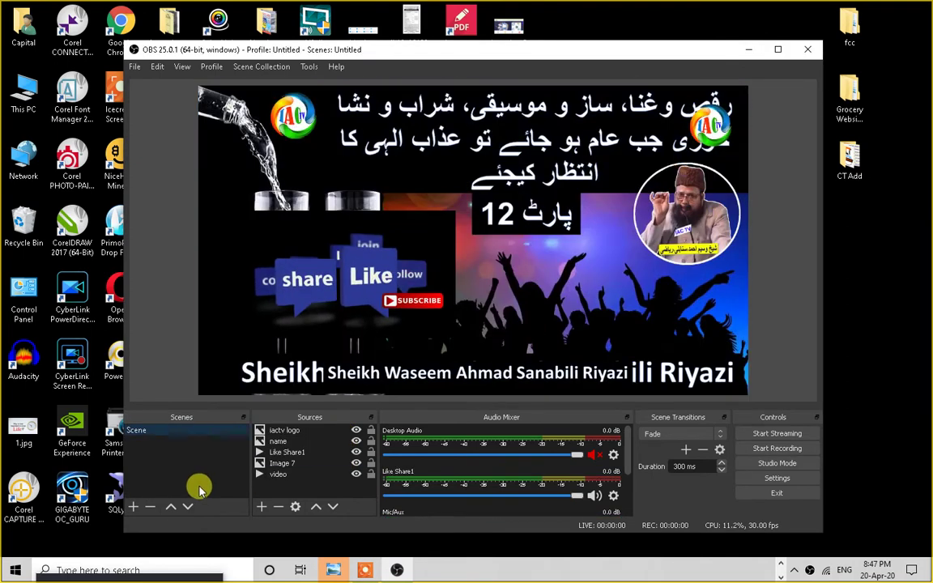
pyautogui.press('Delete')
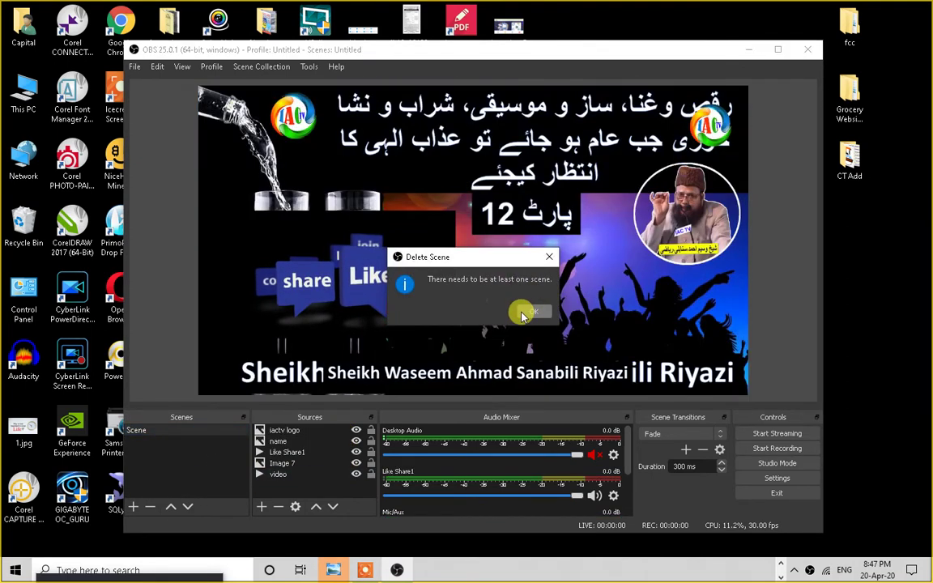
pyautogui.click(536, 310)
# Remove the "video", "Image 7" and "Like Share1" sources from the scene
pyautogui.click(340, 473)
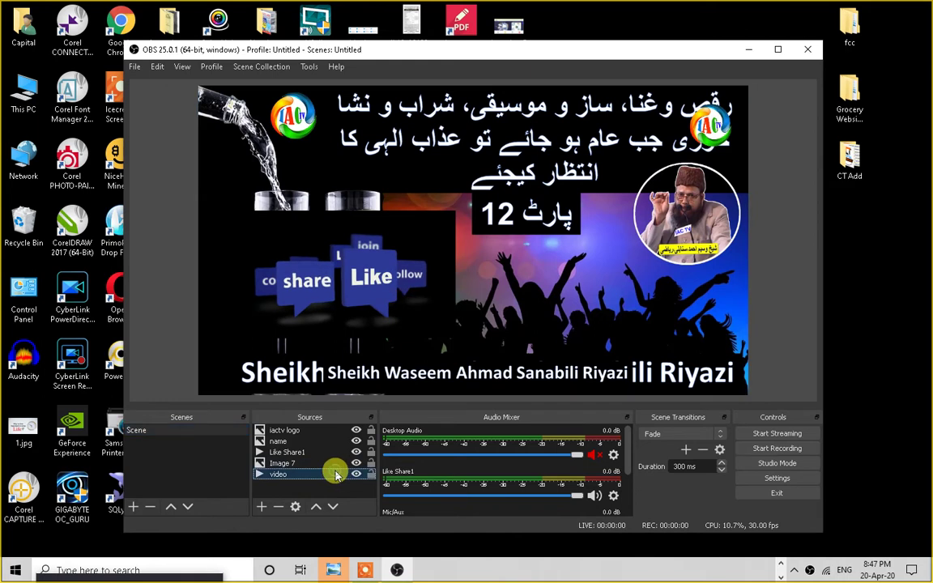
pyautogui.press('Delete')
pyautogui.click(516, 311)
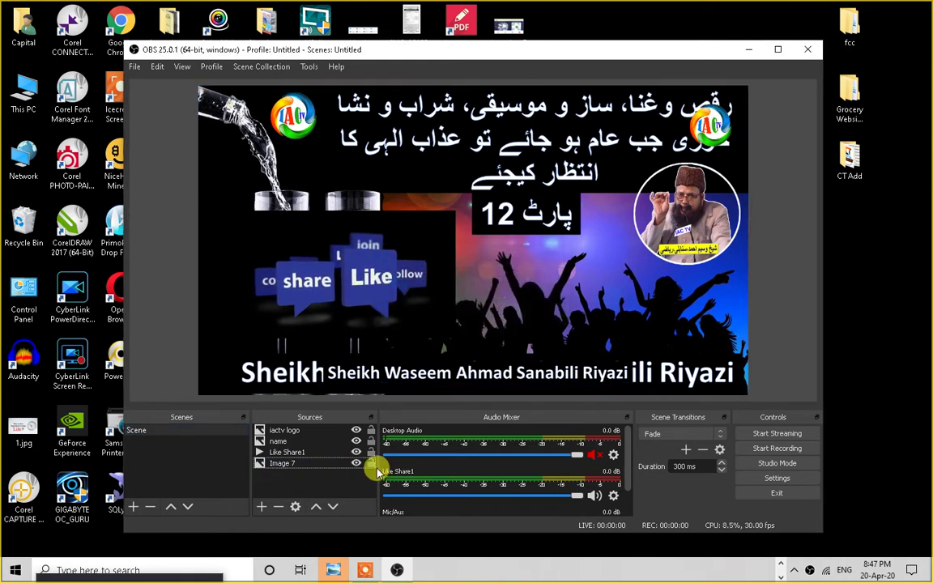
pyautogui.click(344, 465)
pyautogui.press('Delete')
pyautogui.click(496, 313)
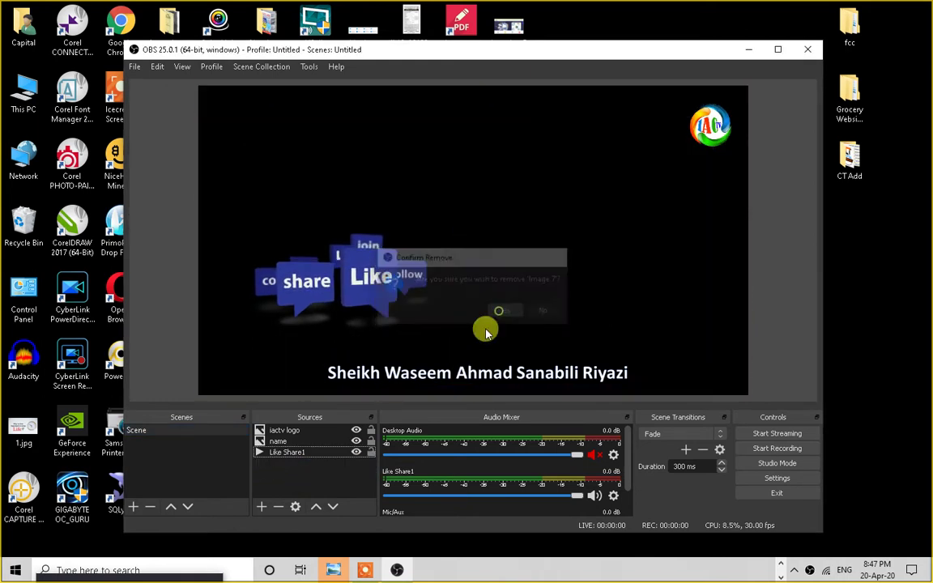
pyautogui.click(318, 454)
pyautogui.press('Delete')
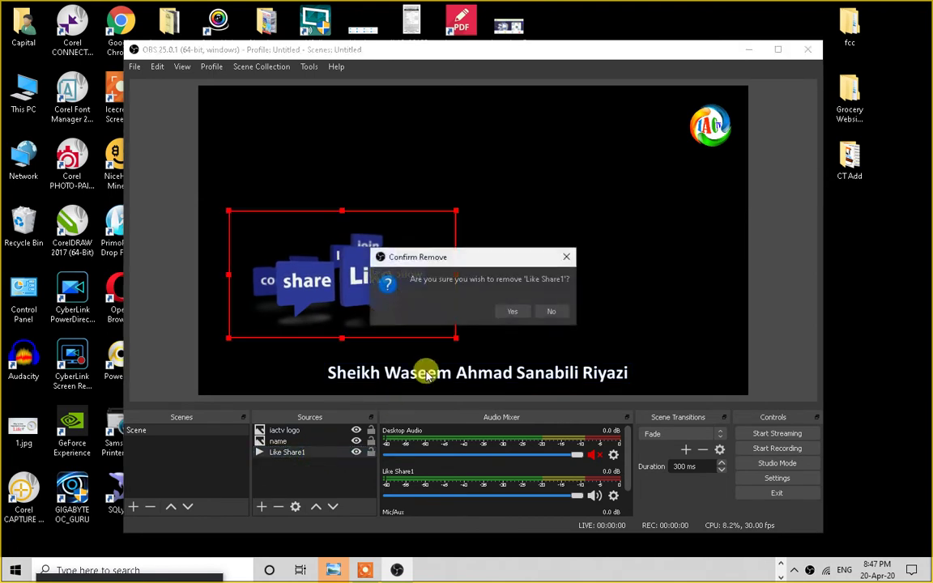
pyautogui.click(514, 313)
# Remove the "name" and "iactv logo" sources from the scene, viewing the logo's image properties before removing it
pyautogui.click(327, 442)
pyautogui.press('Delete')
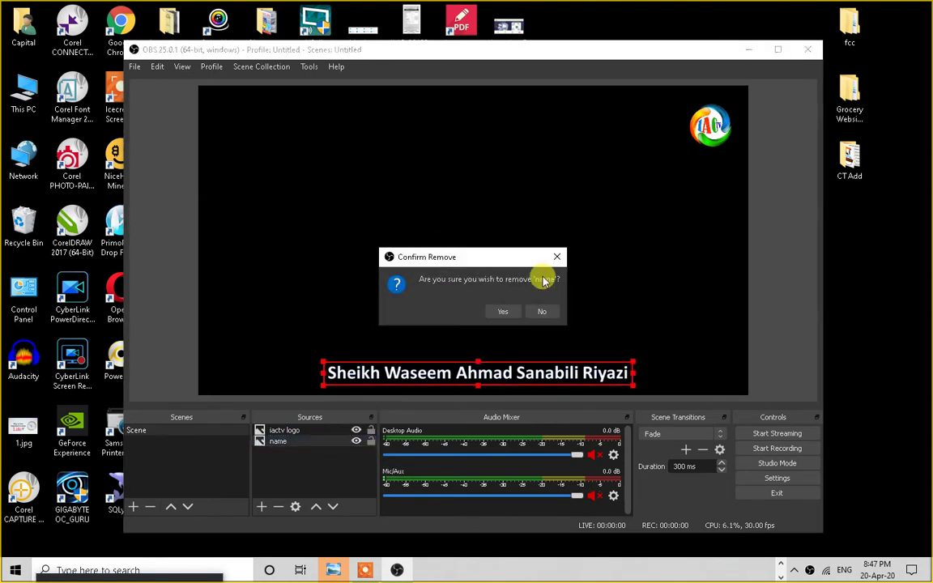
pyautogui.click(502, 309)
pyautogui.click(340, 431)
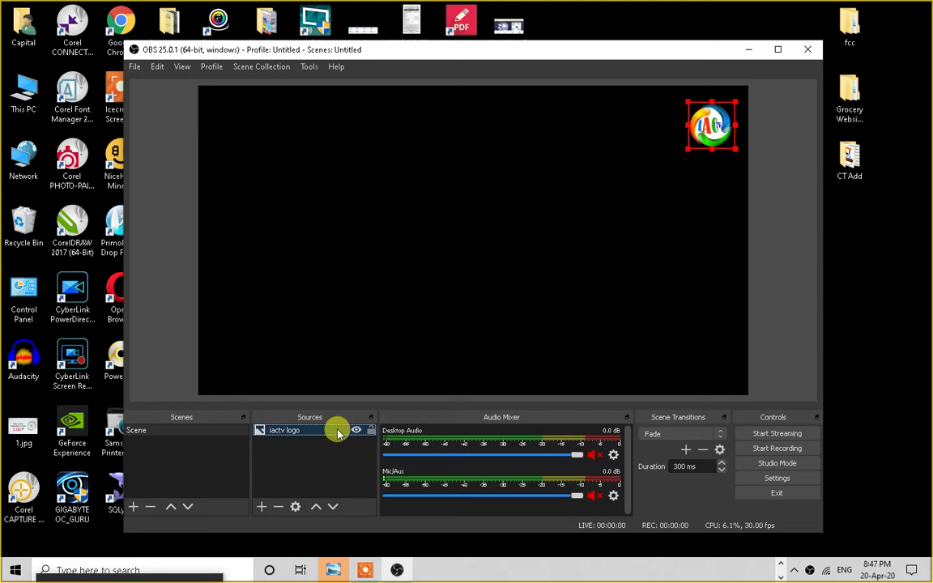
pyautogui.doubleClick(337, 435)
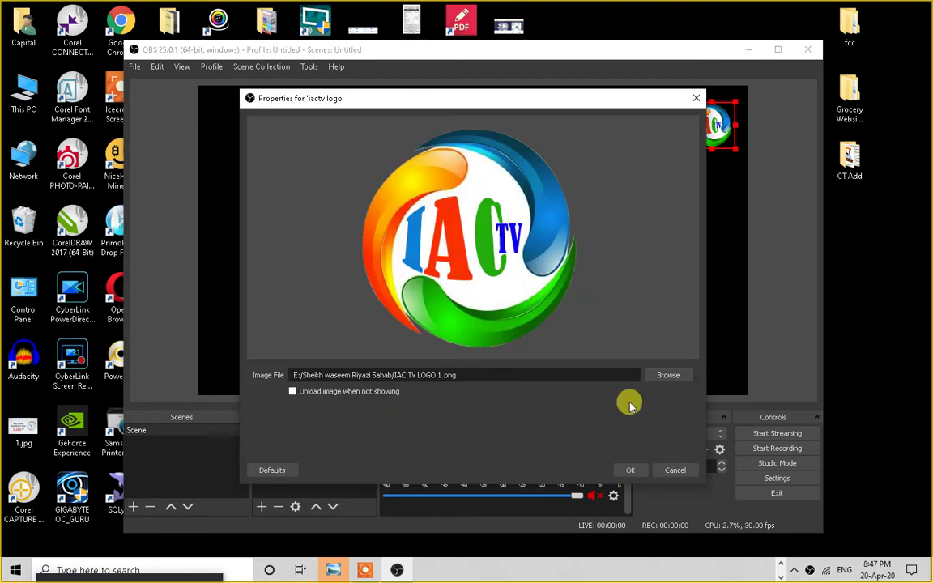
pyautogui.click(672, 471)
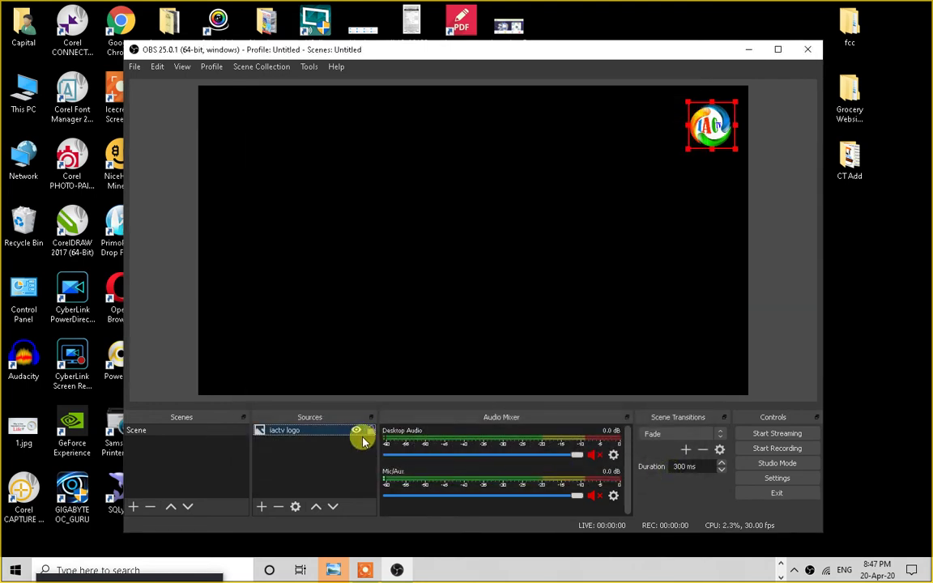
pyautogui.press('Delete')
pyautogui.click(511, 312)
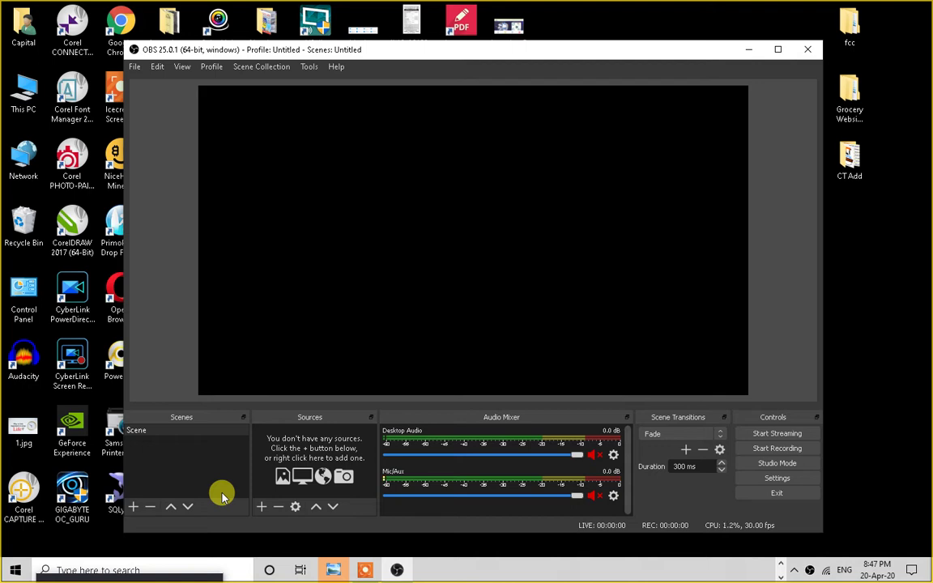
# Open the OBS settings and review the General options from language and output through to multiview
pyautogui.click(135, 67)
pyautogui.click(135, 67)
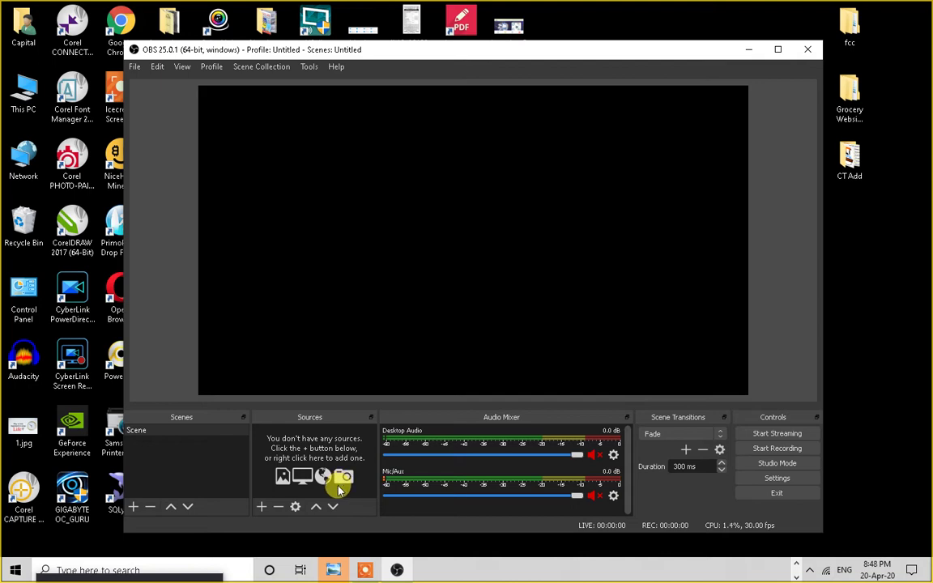
pyautogui.click(794, 482)
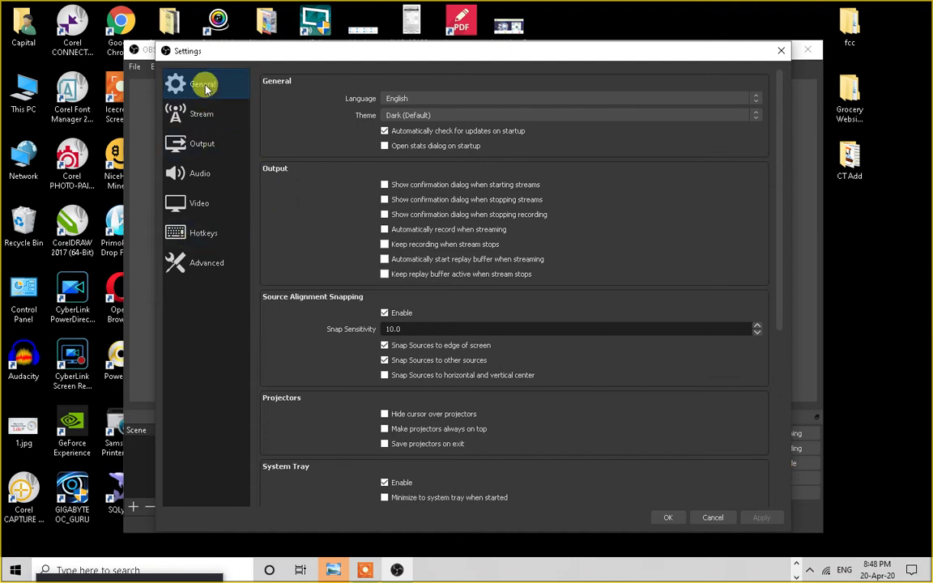
pyautogui.scroll(-3, 483, 408)
pyautogui.scroll(3, 485, 435)
pyautogui.scroll(1, 484, 429)
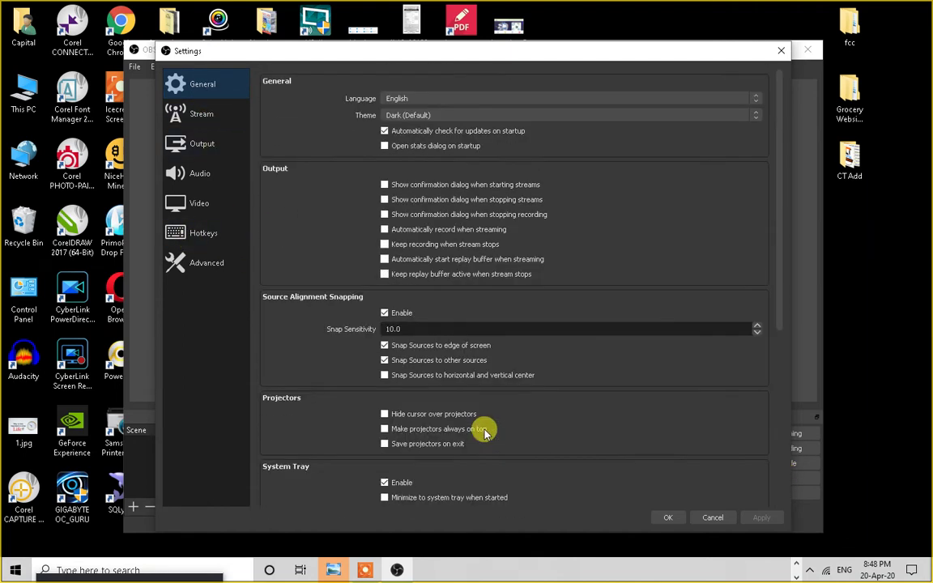
pyautogui.scroll(-3, 442, 454)
pyautogui.scroll(-1, 441, 478)
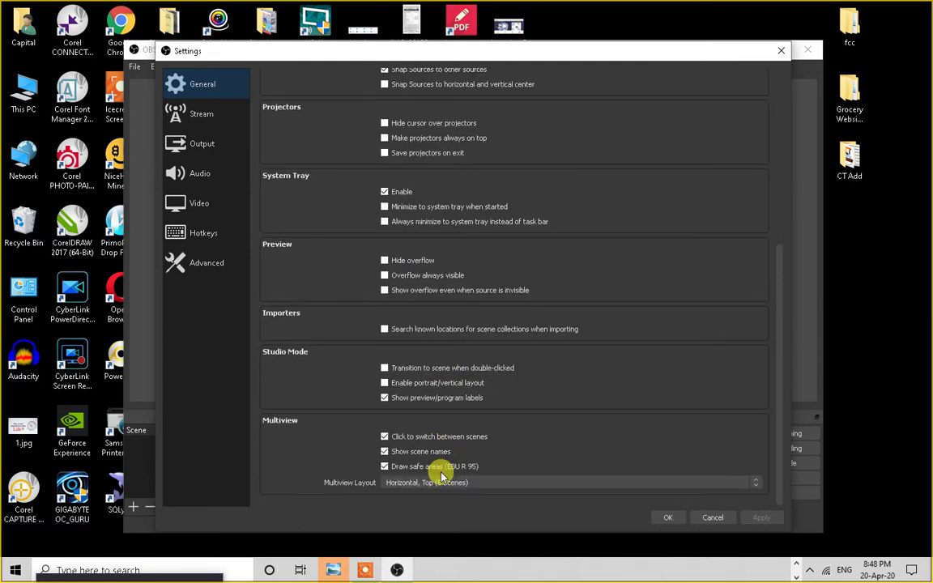
pyautogui.scroll(3, 410, 469)
# View the Stream settings for the YouTube service, reveal the stream key briefly and hide it again
pyautogui.click(182, 117)
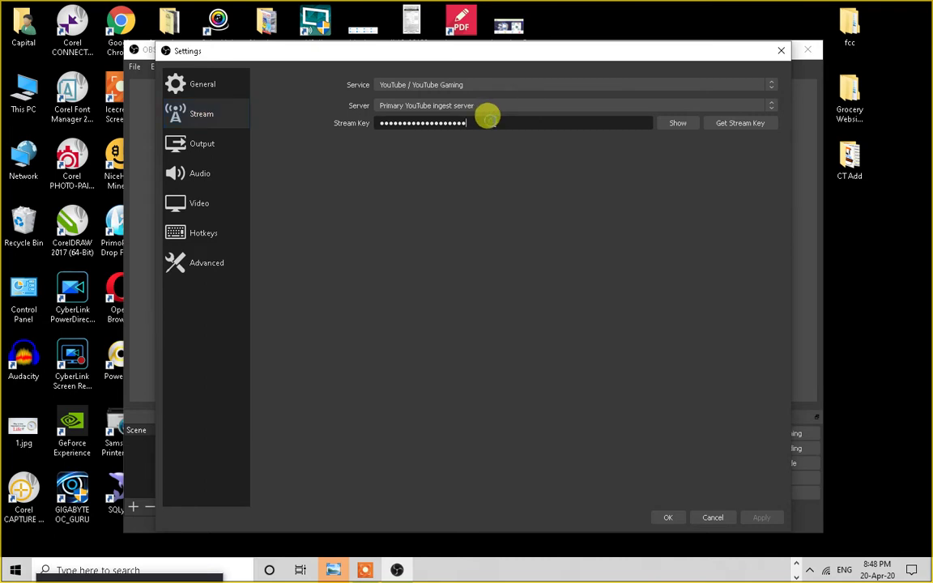
pyautogui.moveTo(379, 124); pyautogui.dragTo(479, 127)
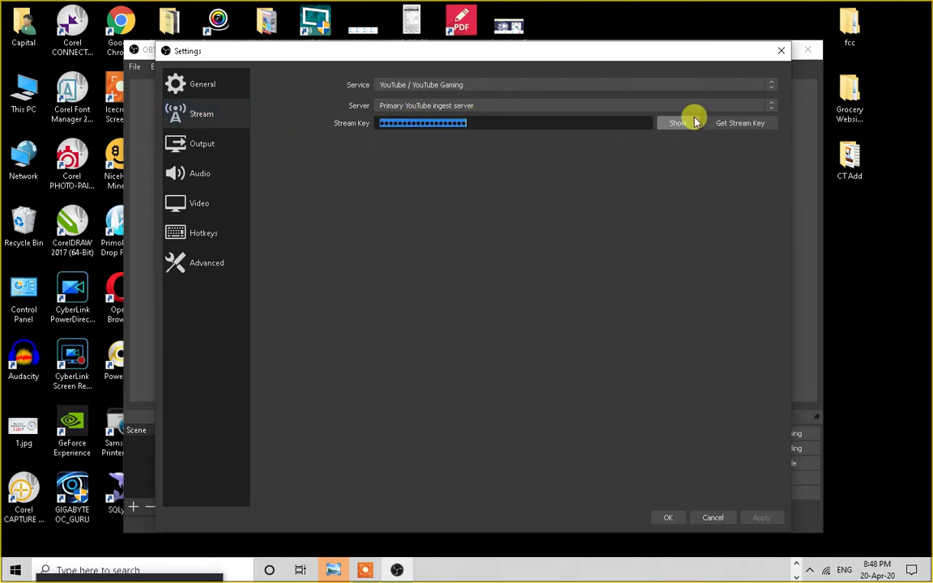
pyautogui.click(687, 122)
pyautogui.doubleClick(447, 119)
pyautogui.moveTo(447, 122); pyautogui.dragTo(307, 109)
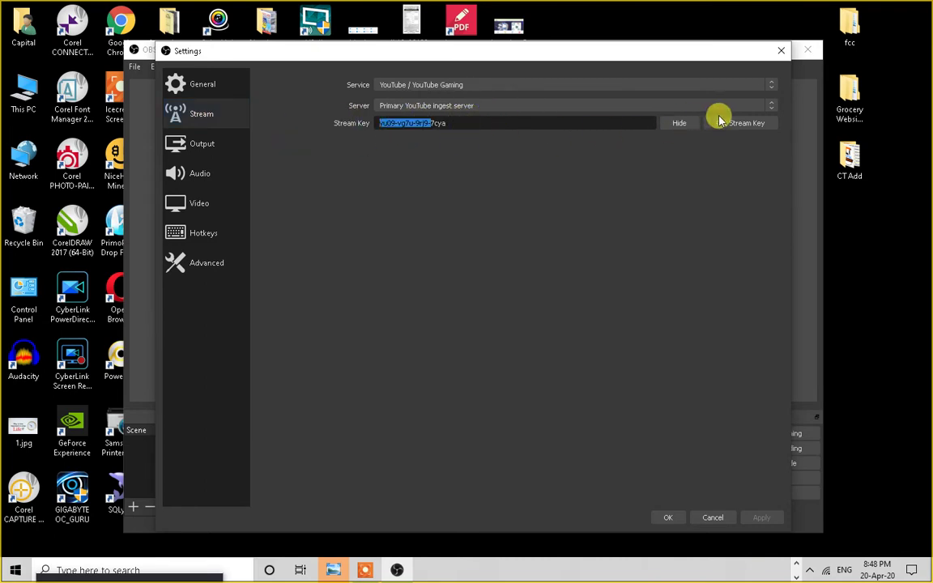
pyautogui.click(677, 124)
pyautogui.moveTo(466, 125); pyautogui.dragTo(358, 129)
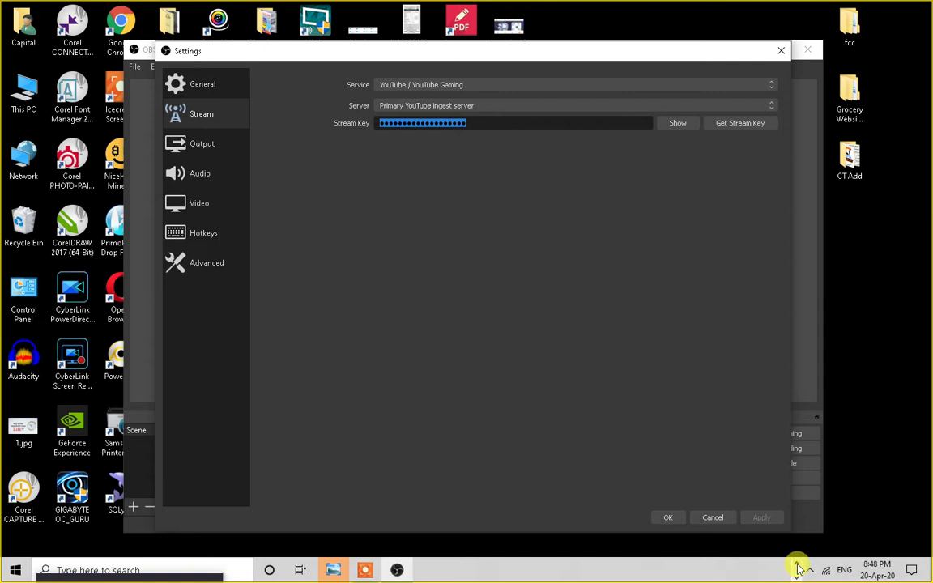
# Switch to the YouTube live dashboard in Chrome and check the stream's thumbnail
pyautogui.moveTo(652, 573)
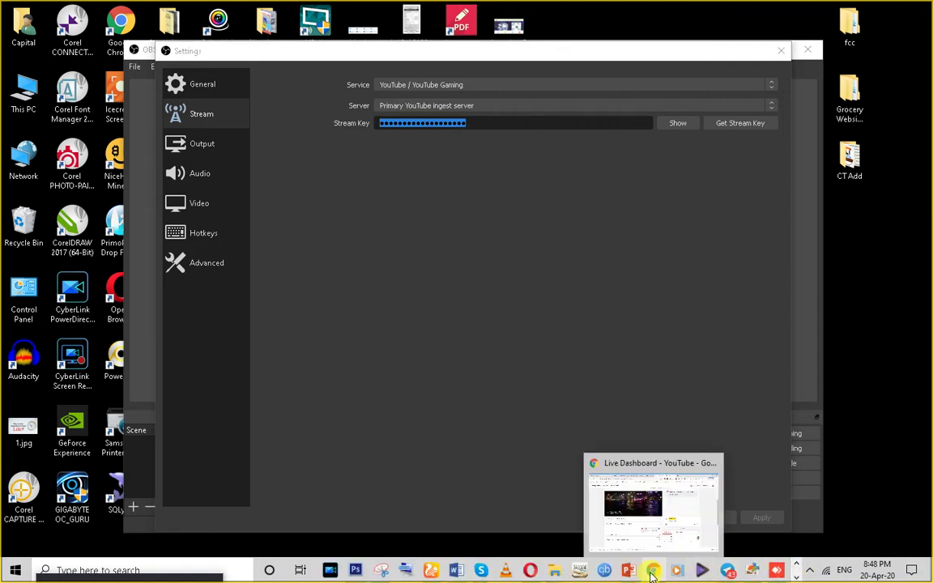
pyautogui.click(625, 501)
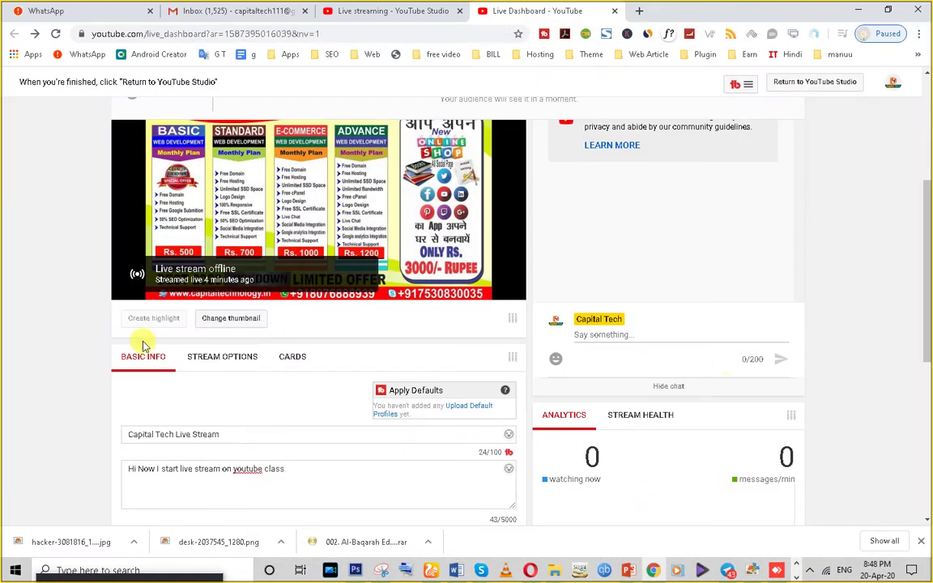
pyautogui.scroll(3, 142, 346)
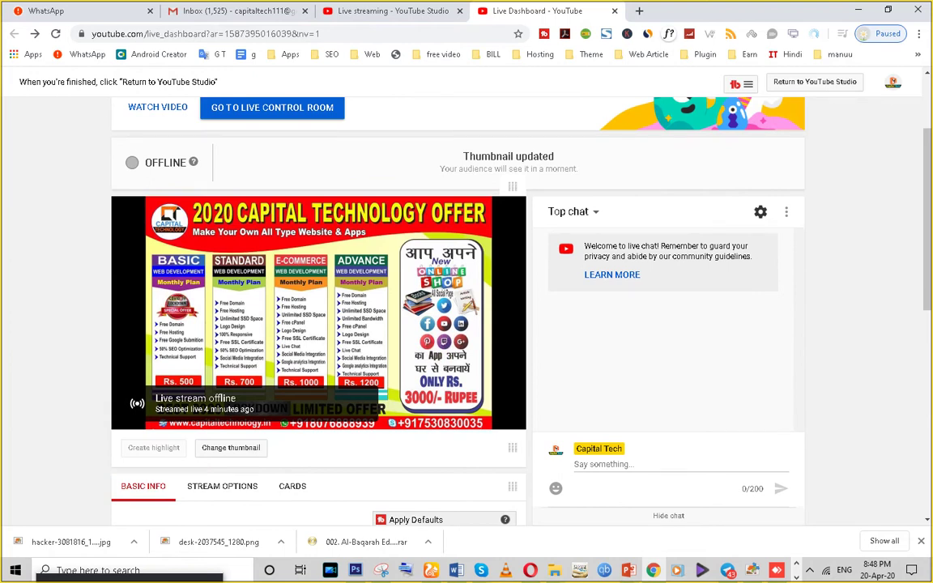
# Reveal and copy the stream key in the dashboard's Encoder Setup section and hide it again
pyautogui.scroll(-5, 458, 308)
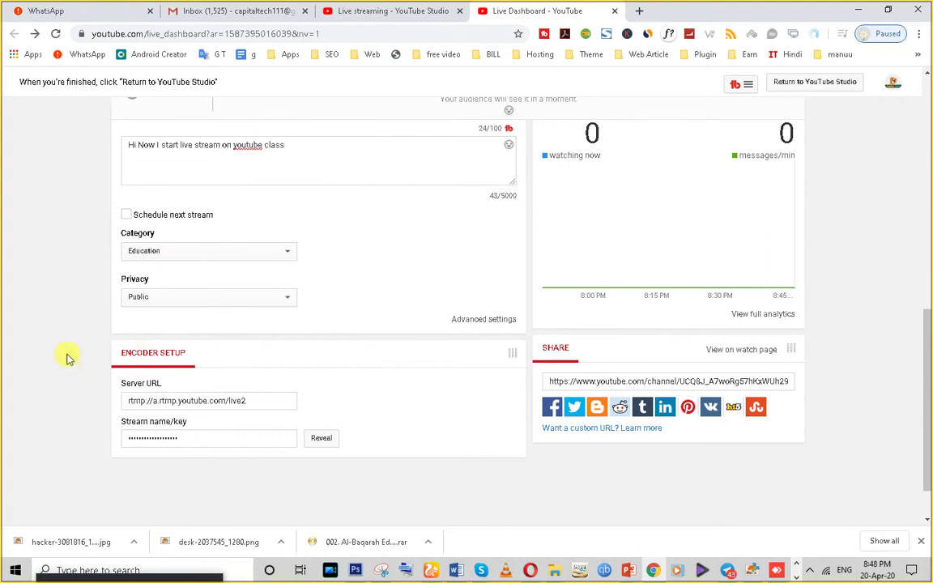
pyautogui.click(256, 438)
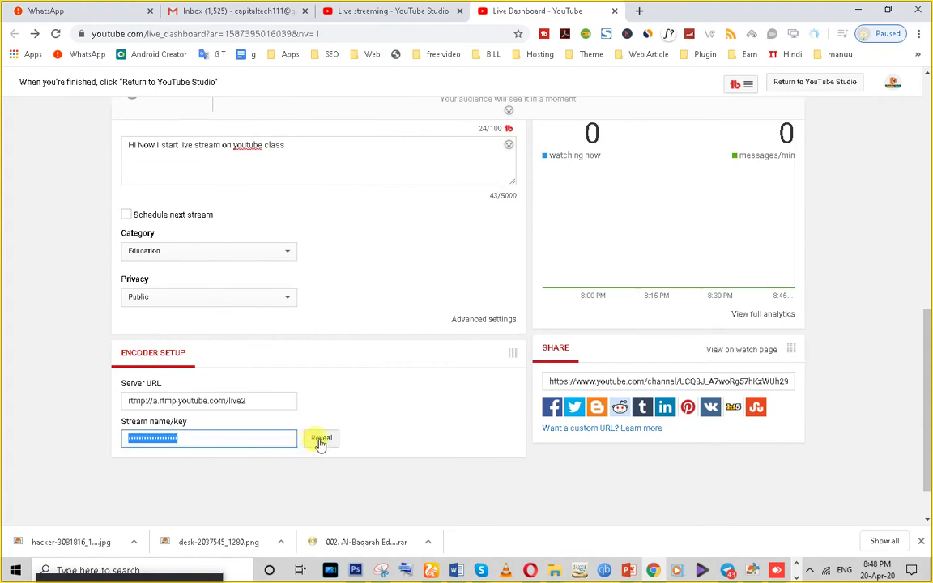
pyautogui.click(321, 438)
pyautogui.click(270, 441)
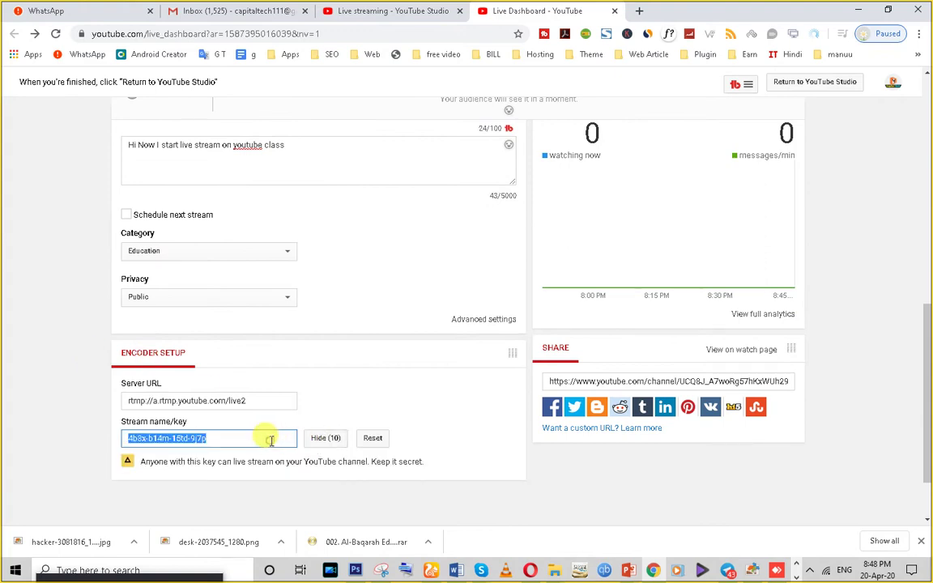
pyautogui.click(324, 439)
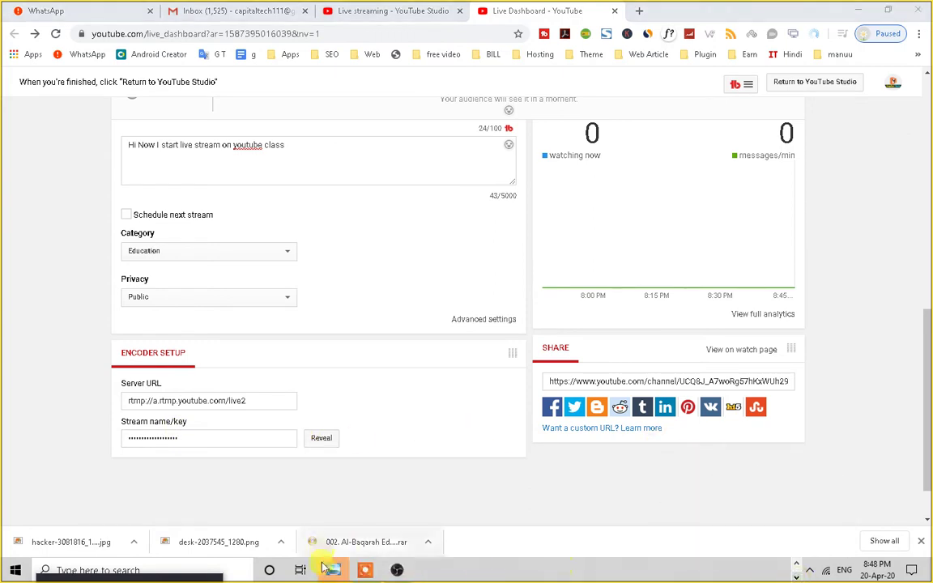
# Switch to OBS, paste the stream key into the Stream settings and apply the change
pyautogui.click(399, 569)
pyautogui.hotkey('ctrl', 'v')
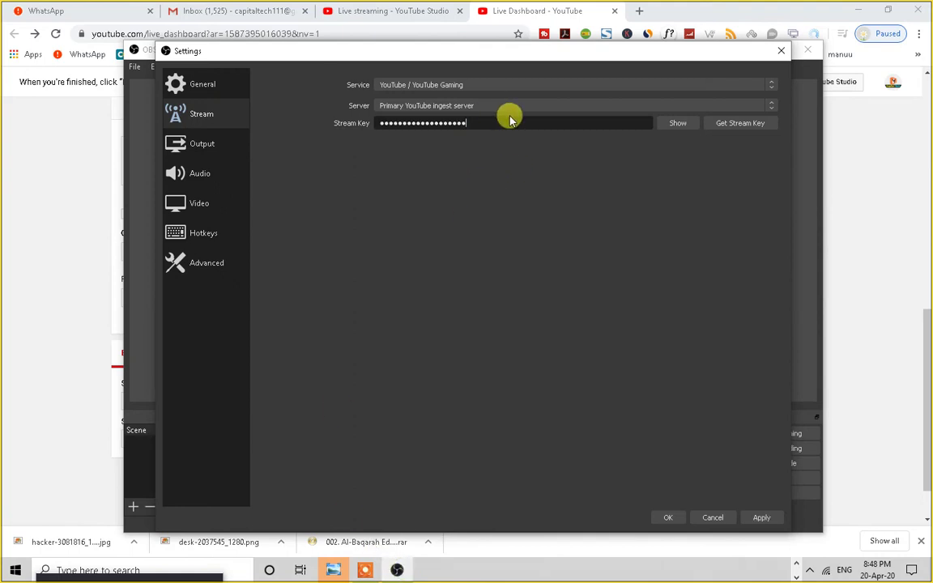
pyautogui.click(754, 519)
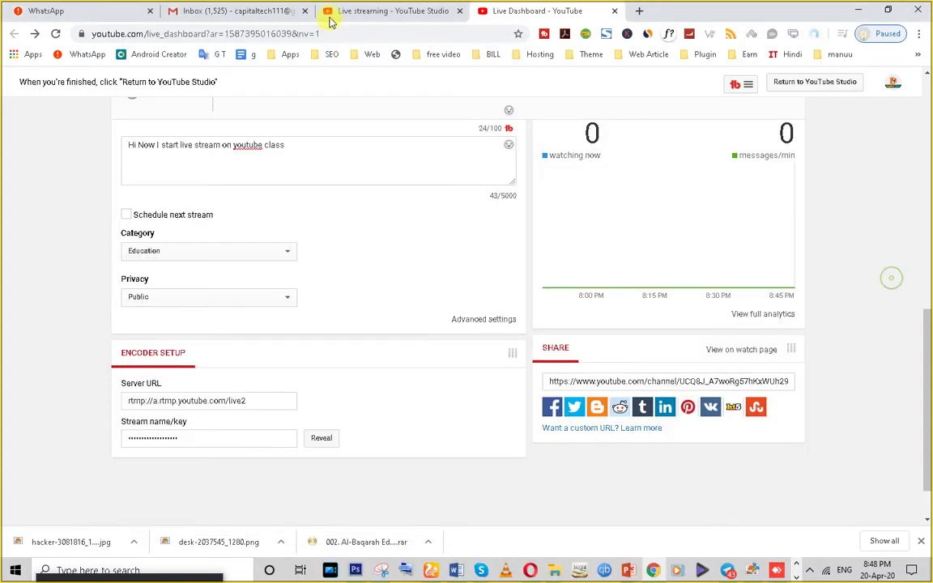
# Return to the YouTube live dashboard in Chrome and check the stream's status and thumbnail
pyautogui.click(327, 11)
pyautogui.click(504, 11)
pyautogui.scroll(4, 328, 263)
pyautogui.scroll(3, 327, 263)
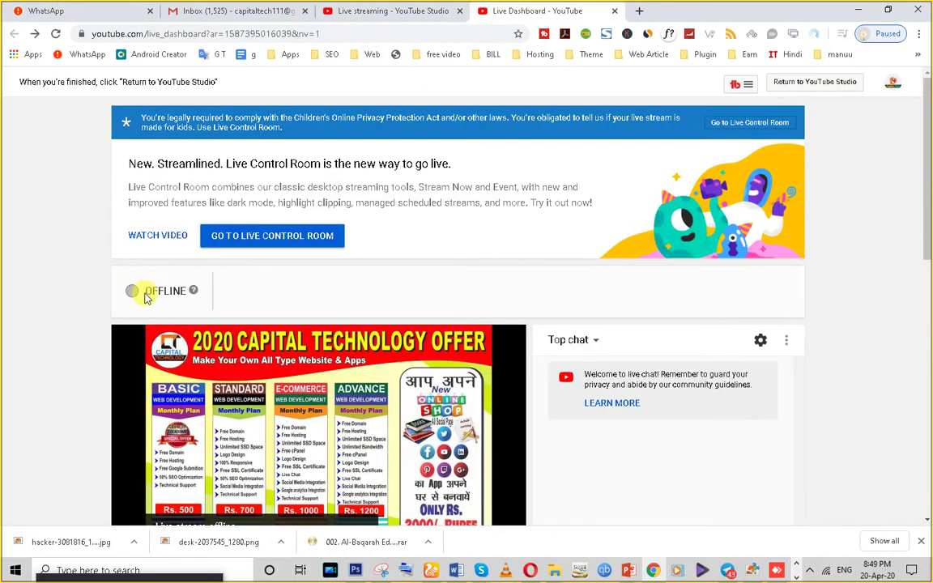
pyautogui.scroll(-3, 447, 266)
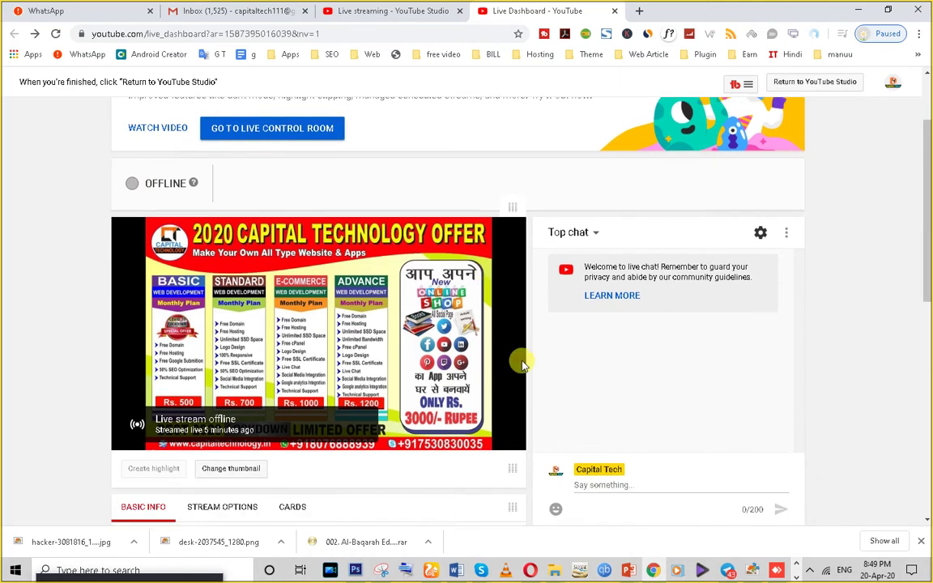
# Close the AnyDesk window and the "E-commerce Website Package.pdf" window in Acrobat
pyautogui.moveTo(779, 571)
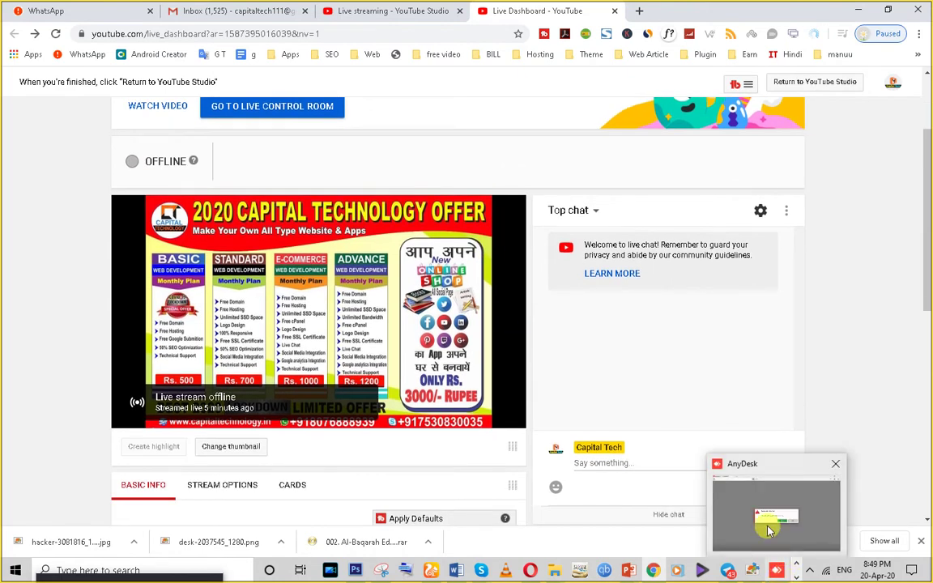
pyautogui.click(777, 537)
pyautogui.click(836, 463)
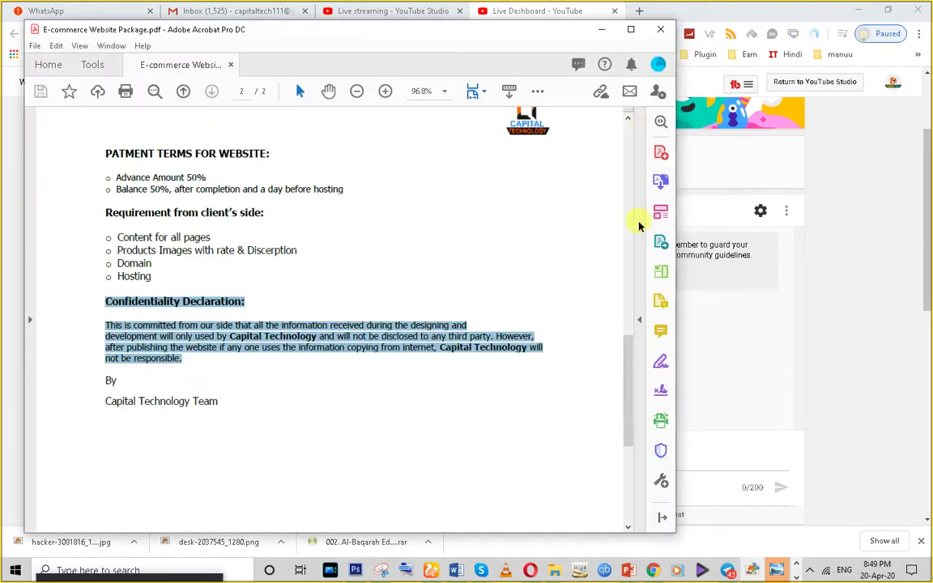
pyautogui.click(660, 29)
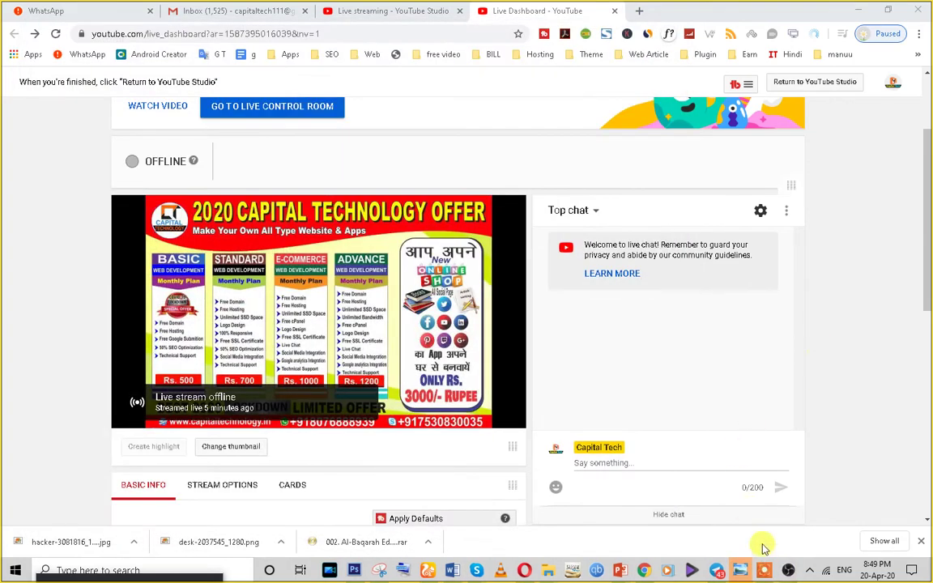
# Switch back to OBS, review the Stream settings and confirm them to close the dialog
pyautogui.moveTo(790, 570)
pyautogui.click(783, 518)
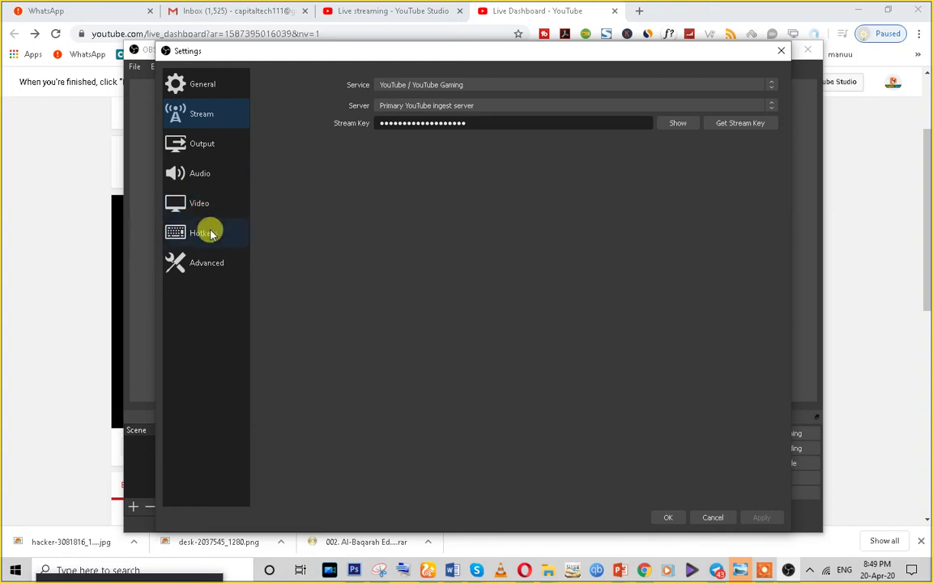
pyautogui.click(664, 518)
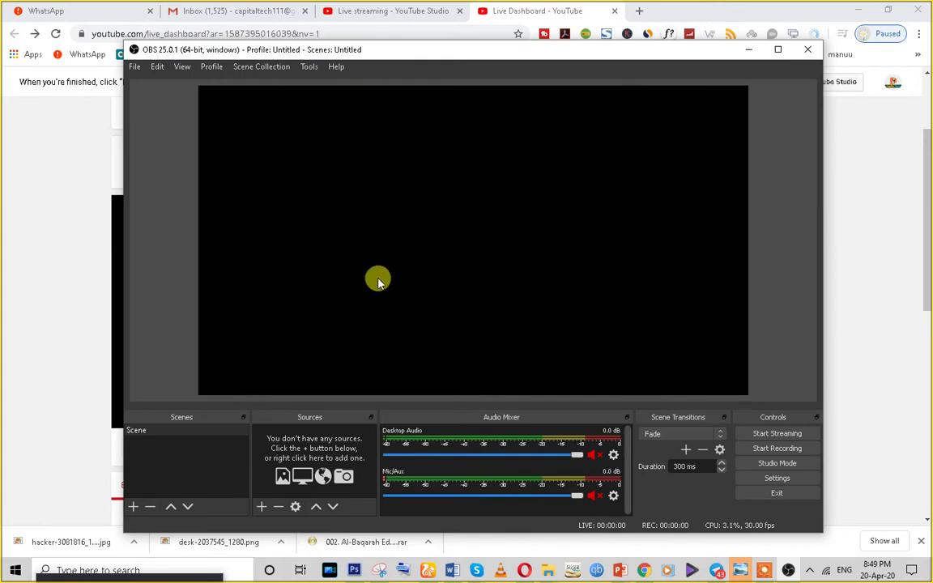
# Add a new image source named "website offer" to the scene
pyautogui.click(261, 506)
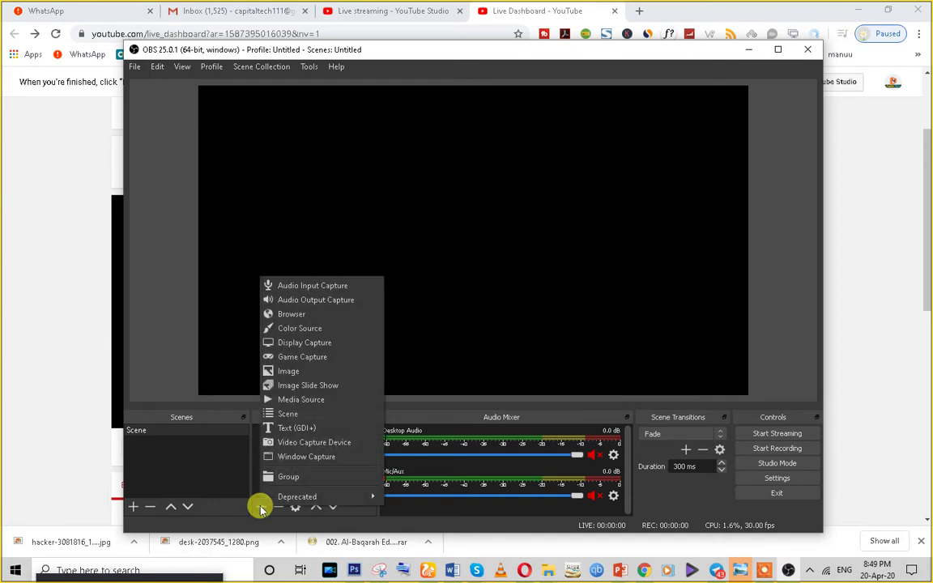
pyautogui.click(287, 371)
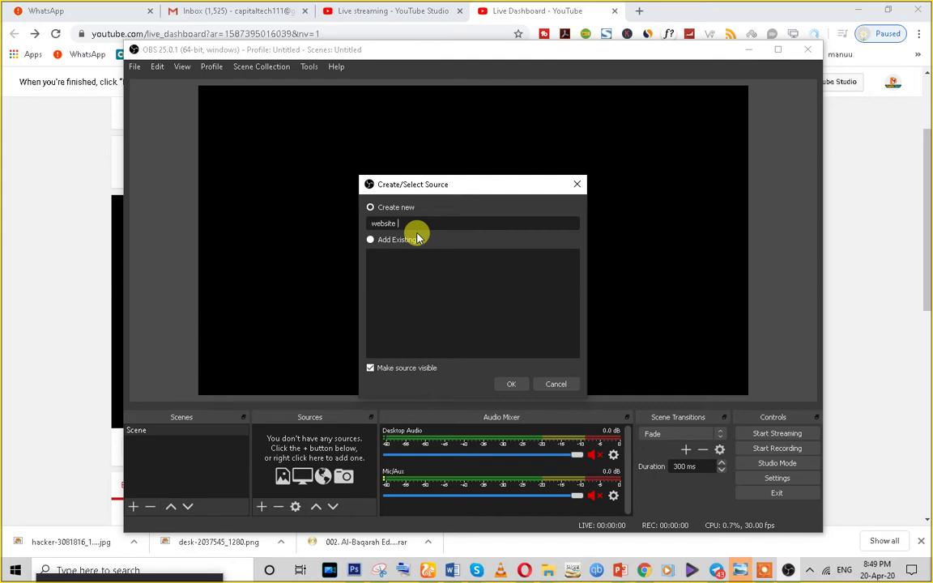
pyautogui.click(512, 384)
# Load "CORONA VIRUS LOCKDOWN OFFERS ON WEB SERVICES.jpg" from the CT Add folder as the source's image and confirm the properties
pyautogui.click(670, 377)
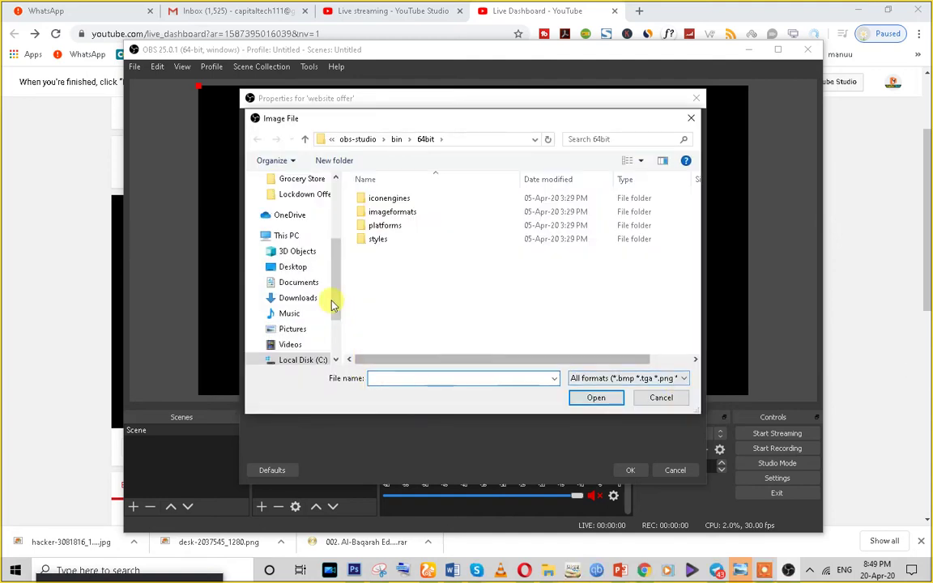
pyautogui.moveTo(329, 285); pyautogui.dragTo(333, 245)
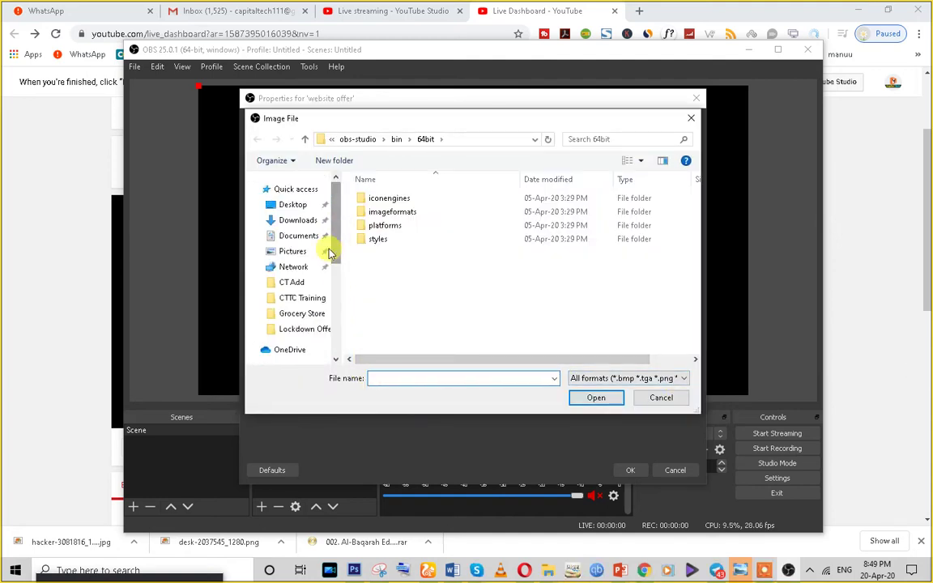
pyautogui.click(291, 283)
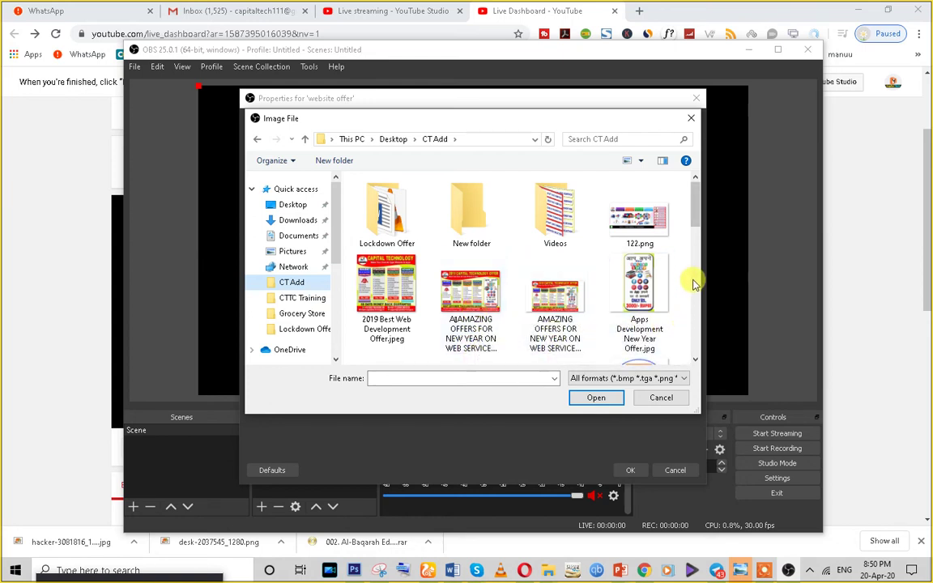
pyautogui.moveTo(694, 205); pyautogui.dragTo(697, 285)
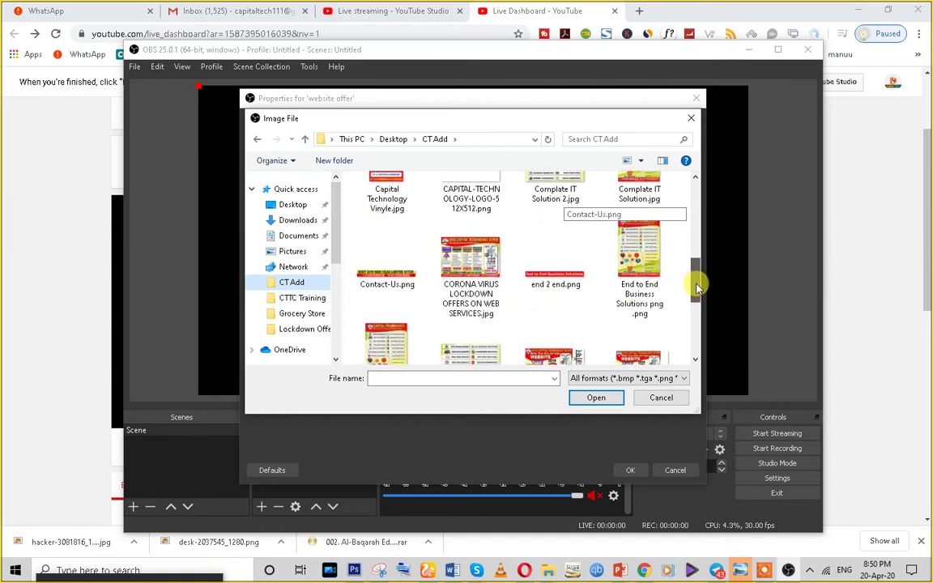
pyautogui.doubleClick(484, 302)
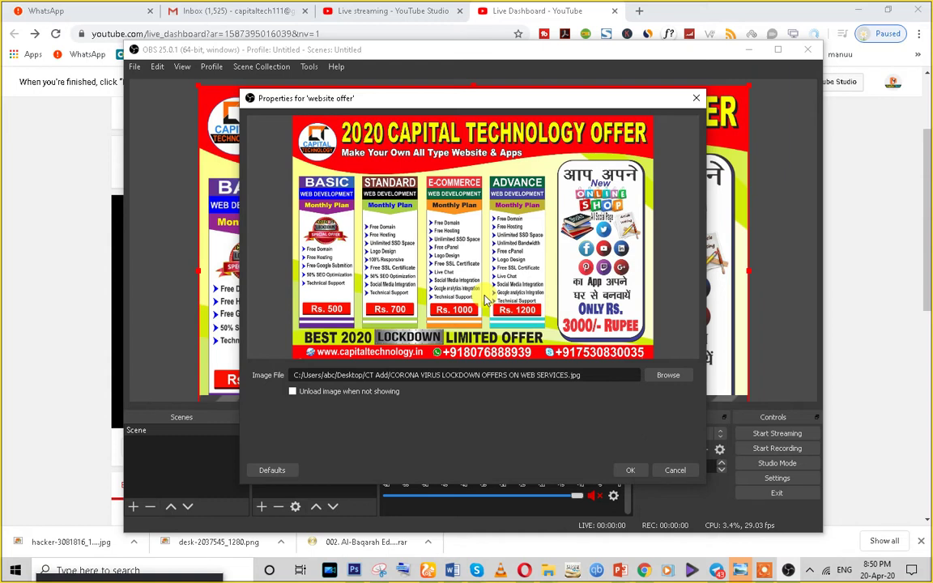
pyautogui.click(631, 469)
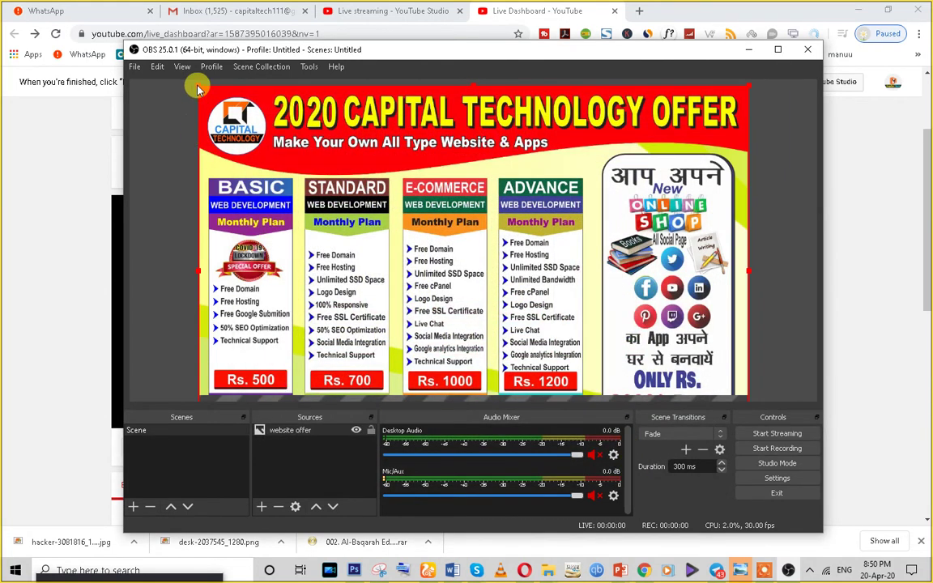
# Scale the website offer image down until its full height fits the canvas, aligned to the canvas's top-left corner
pyautogui.moveTo(197, 87); pyautogui.dragTo(236, 145)
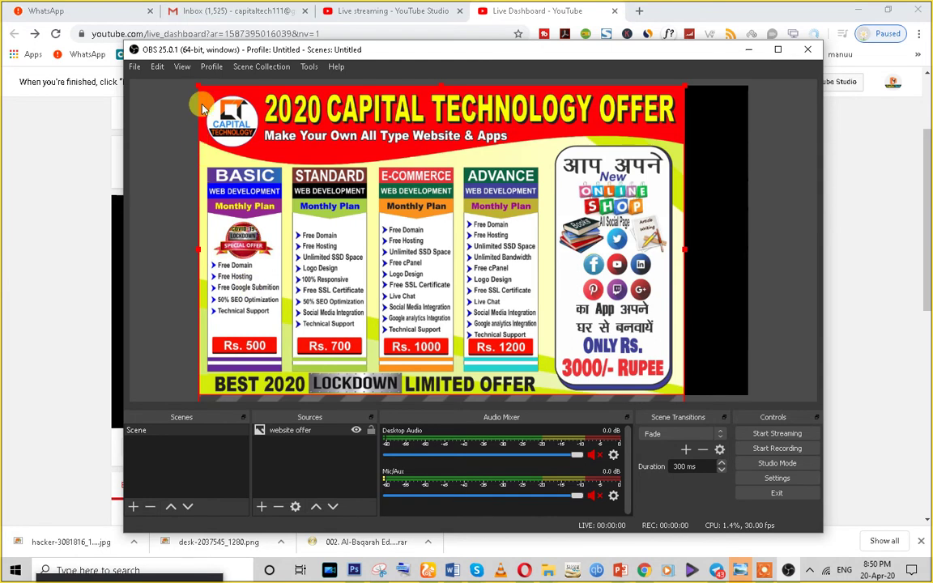
pyautogui.moveTo(200, 86); pyautogui.dragTo(296, 188)
pyautogui.moveTo(398, 282); pyautogui.dragTo(259, 186)
pyautogui.moveTo(575, 333); pyautogui.dragTo(657, 395)
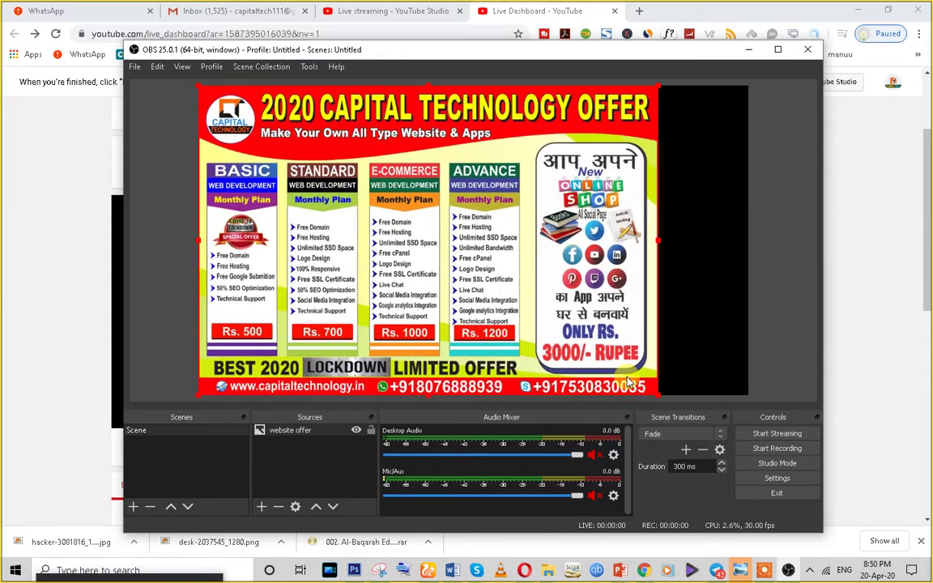
# Move the website offer image against the canvas's right edge and enlarge it to the full canvas width
pyautogui.moveTo(419, 244); pyautogui.dragTo(508, 245)
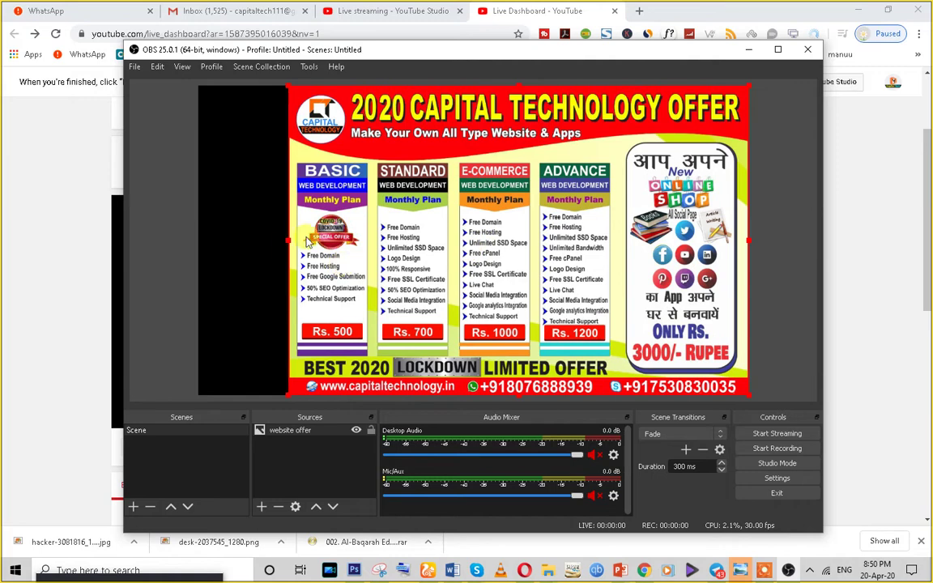
pyautogui.moveTo(287, 245); pyautogui.dragTo(205, 268)
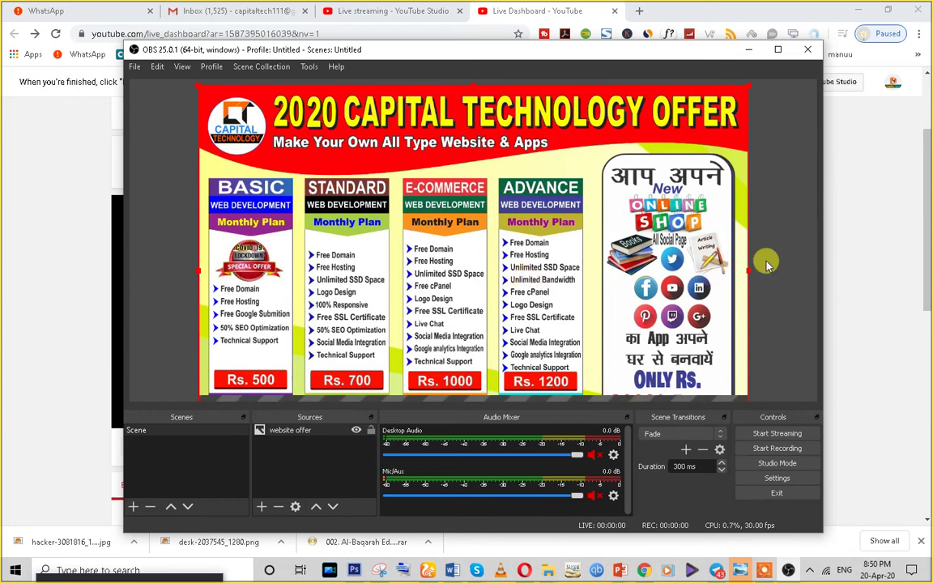
pyautogui.moveTo(749, 272)
pyautogui.mouseDown()
pyautogui.moveTo(713, 277)
pyautogui.moveTo(749, 278)
pyautogui.mouseUp()
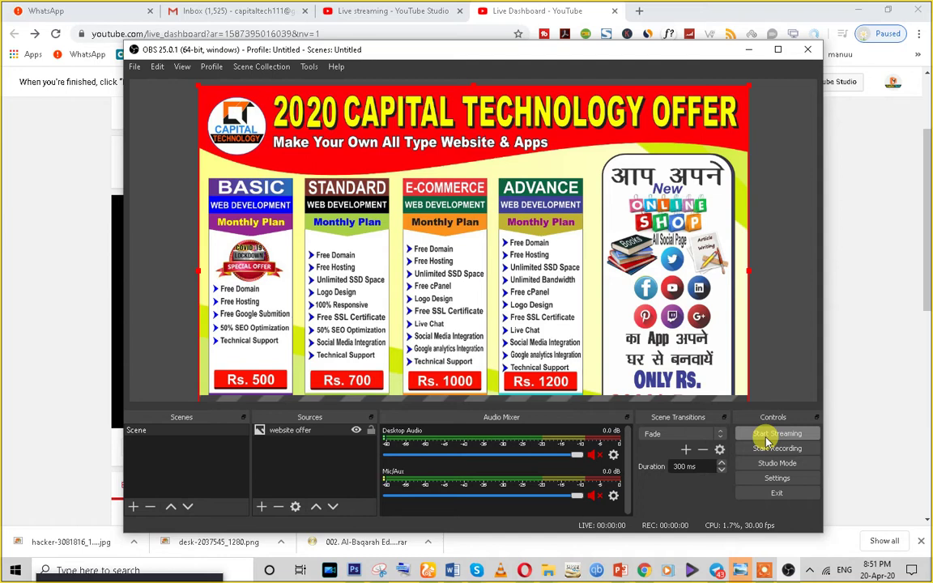
# Switch to Chrome and examine the live dashboard's status, thumbnail and basic info, plus the YouTube Studio live streaming page
pyautogui.click(871, 391)
pyautogui.scroll(1, 350, 437)
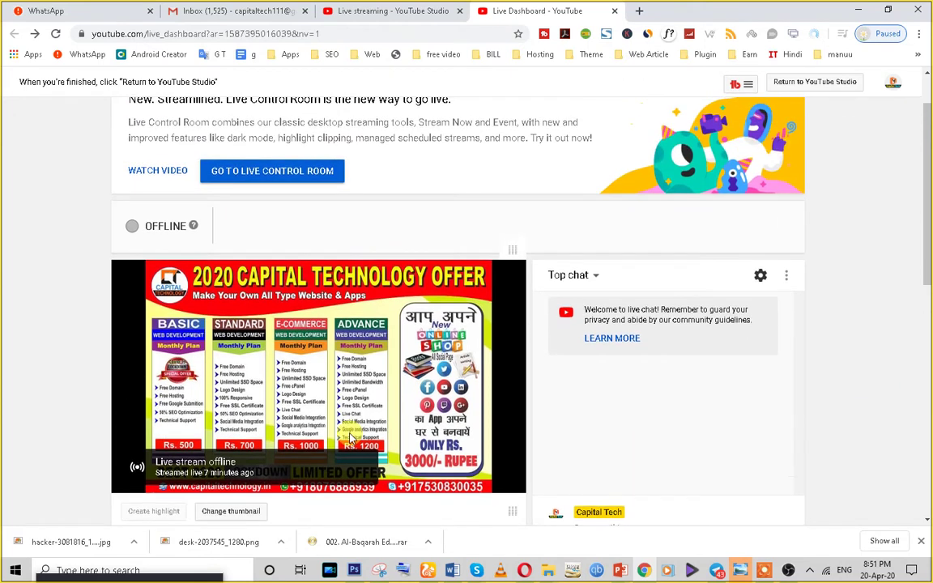
pyautogui.scroll(1, 350, 437)
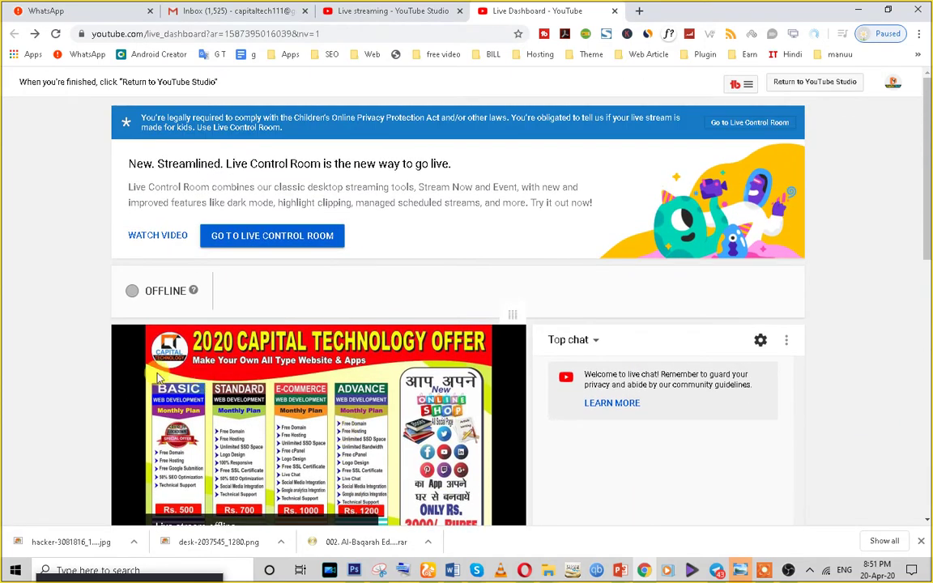
pyautogui.scroll(-4, 175, 371)
pyautogui.scroll(3, 175, 371)
pyautogui.scroll(1, 468, 273)
pyautogui.click(367, 11)
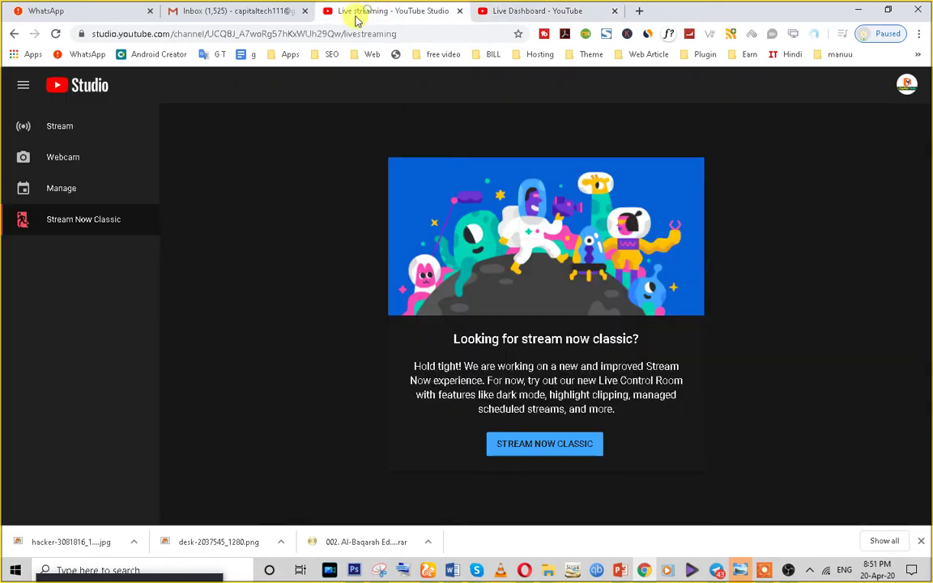
pyautogui.click(497, 7)
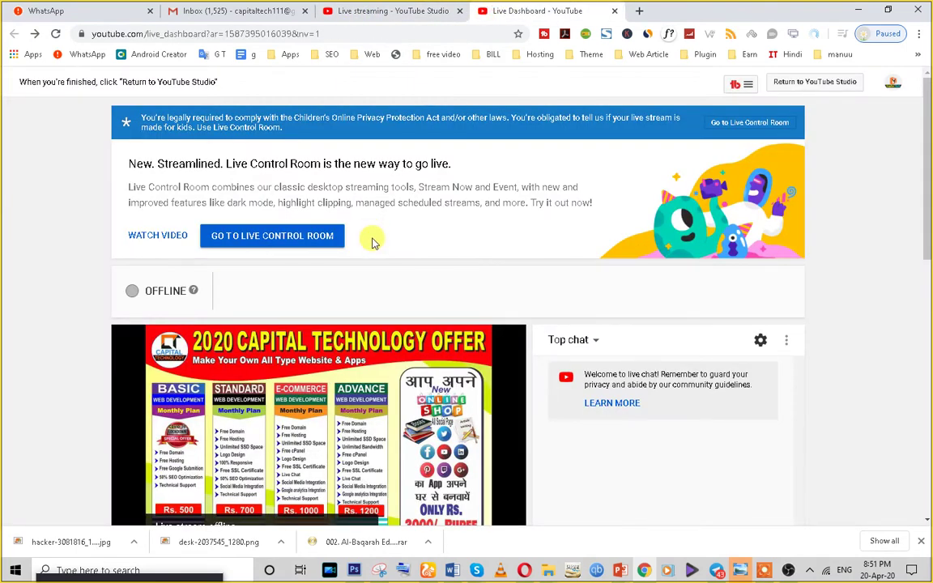
pyautogui.scroll(-2, 374, 243)
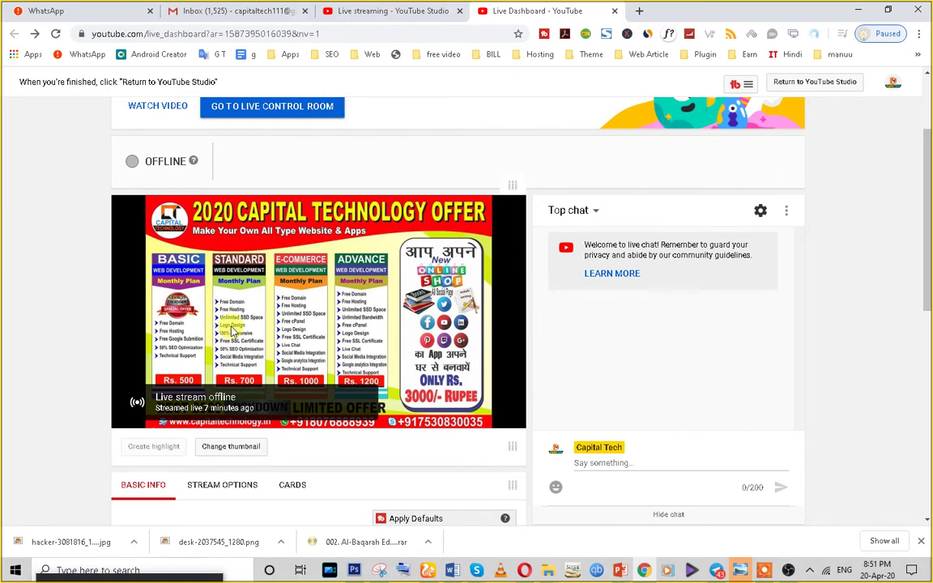
pyautogui.scroll(-3, 458, 324)
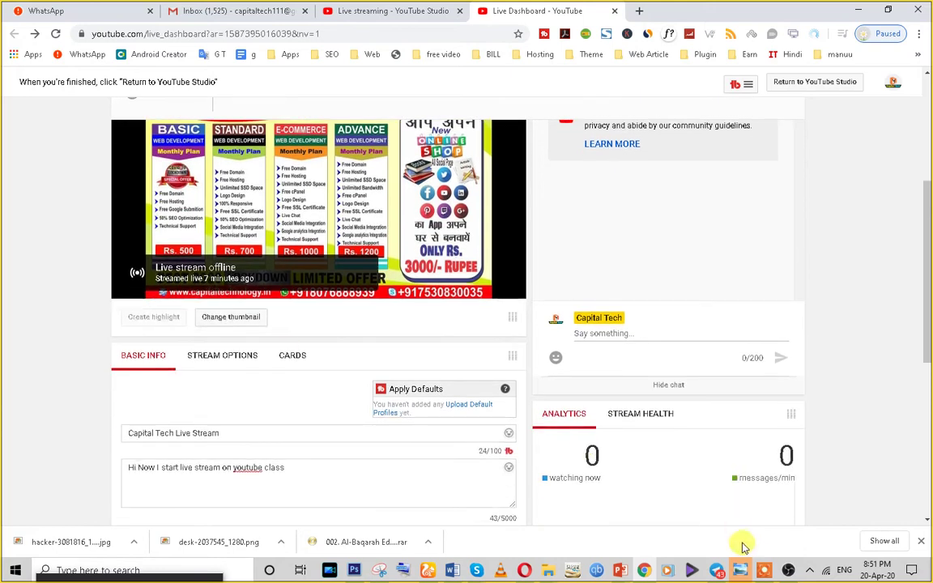
# Bring up OBS to view its streaming controls, and return to the YouTube dashboard to check the live status indicator
pyautogui.click(787, 570)
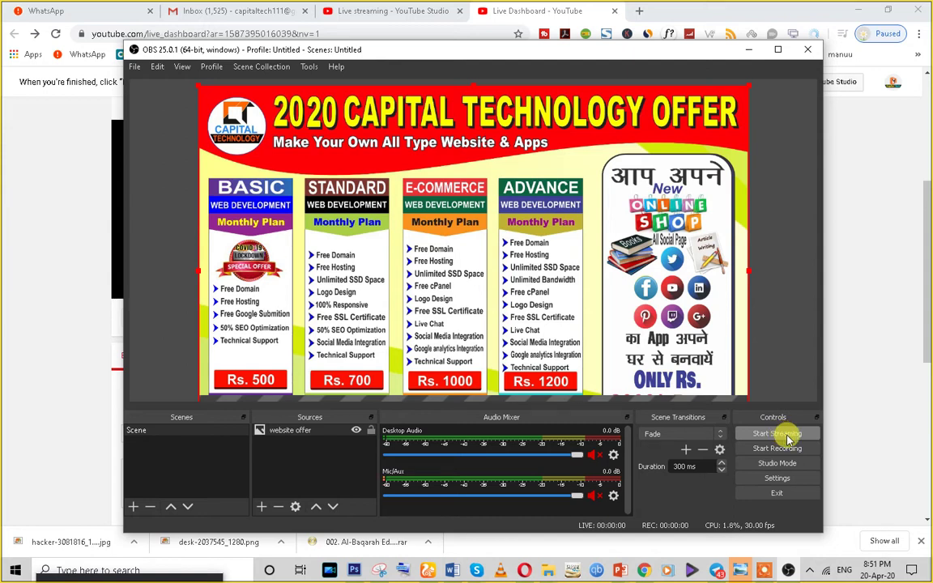
pyautogui.click(872, 358)
pyautogui.scroll(3, 872, 357)
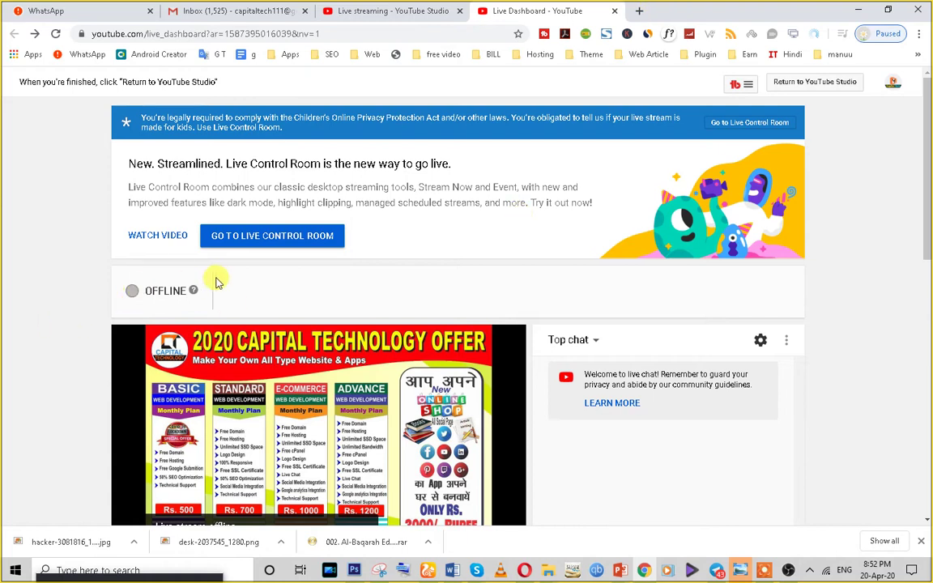
pyautogui.scroll(-1, 137, 275)
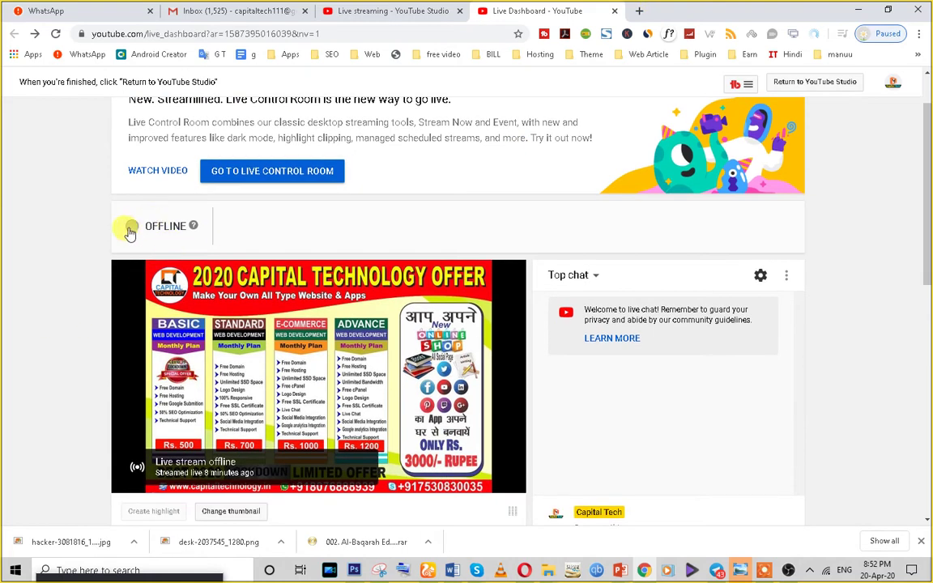
# Copy the stream's share link from the live dashboard and open it in a new browser tab
pyautogui.scroll(-3, 81, 259)
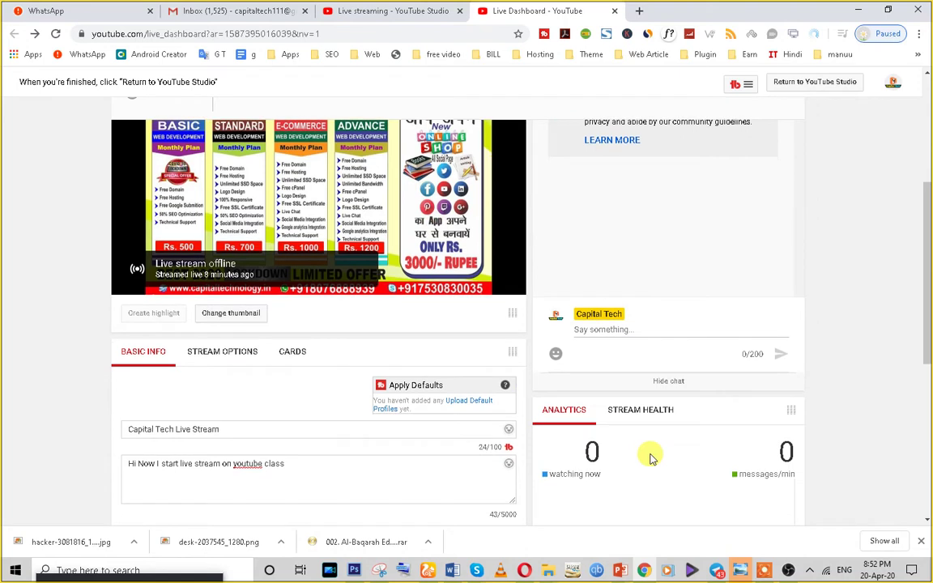
pyautogui.scroll(-3, 652, 458)
pyautogui.click(689, 444)
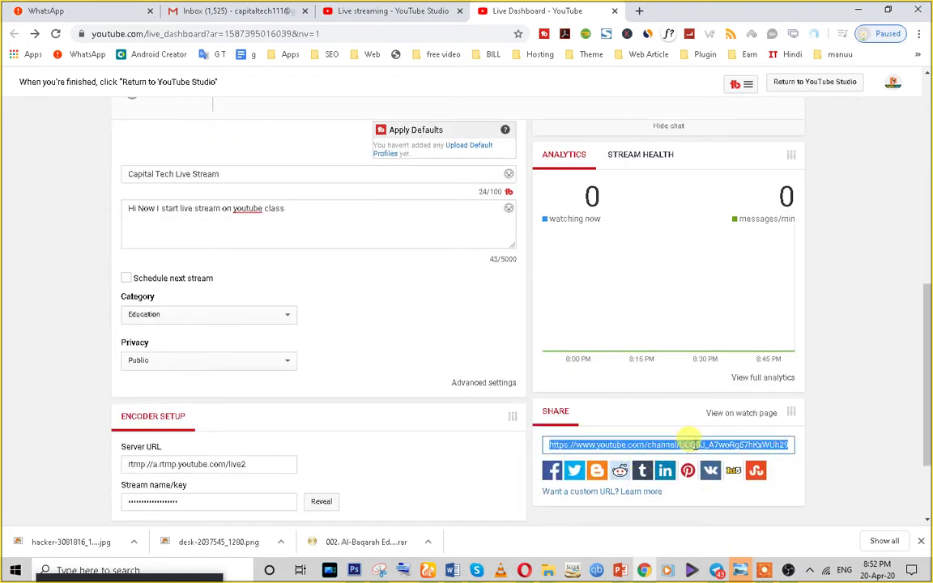
pyautogui.scroll(7, 749, 466)
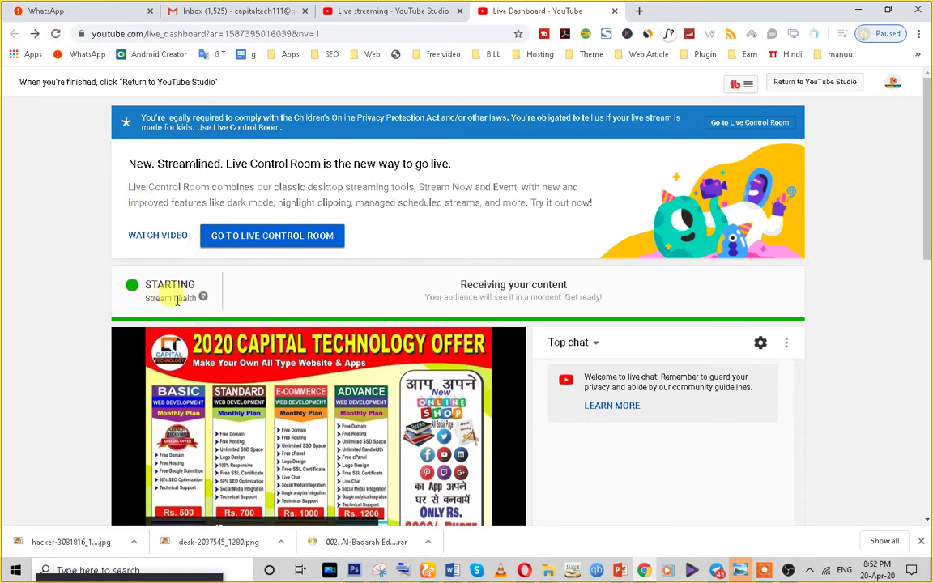
pyautogui.scroll(-5, 403, 388)
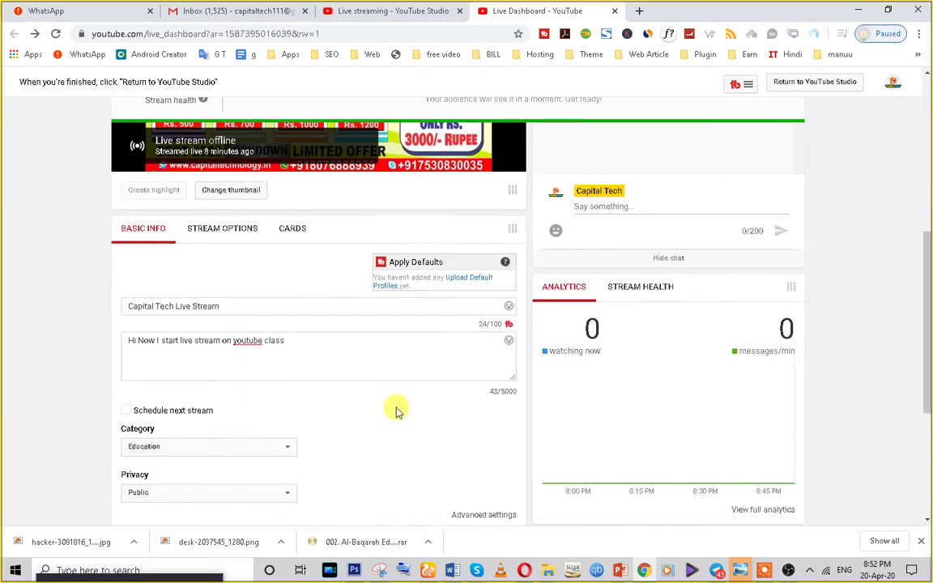
pyautogui.click(639, 10)
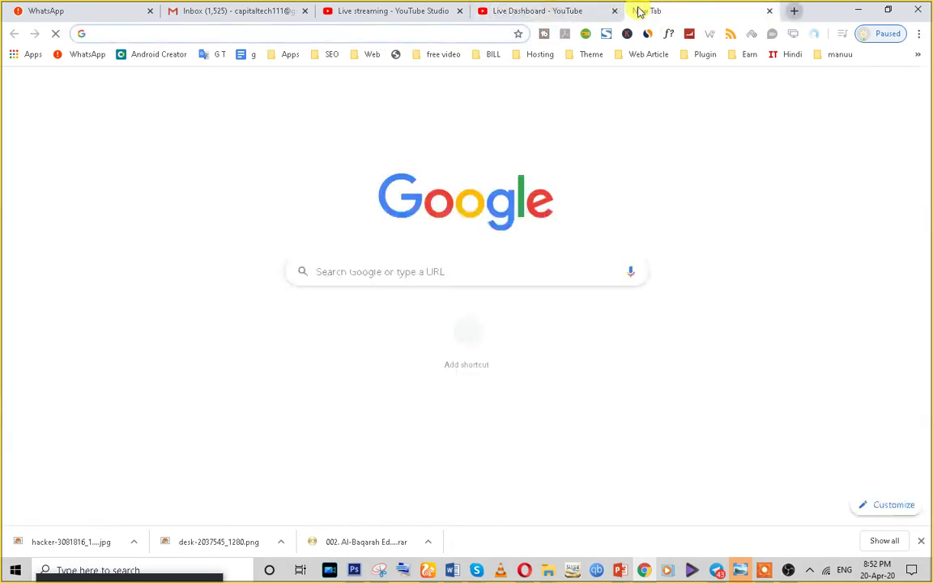
pyautogui.write('https://www.youtube.com/channel/UCQ8J_A7woRg57hKxWUh29Qw/live')
pyautogui.press('Return')
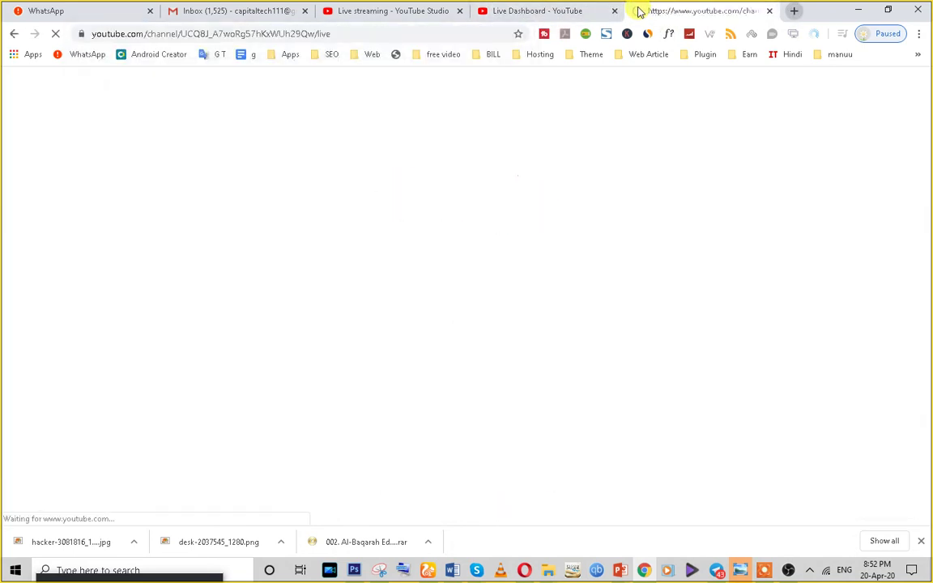
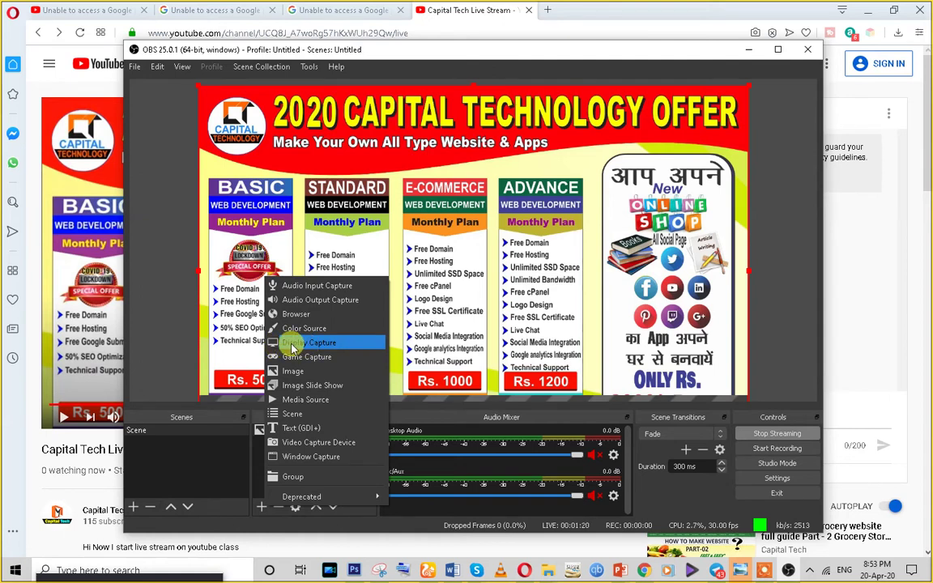
# Add a new Display Capture source for Display 1 with cursor capture enabled
pyautogui.click(293, 345)
pyautogui.click(503, 383)
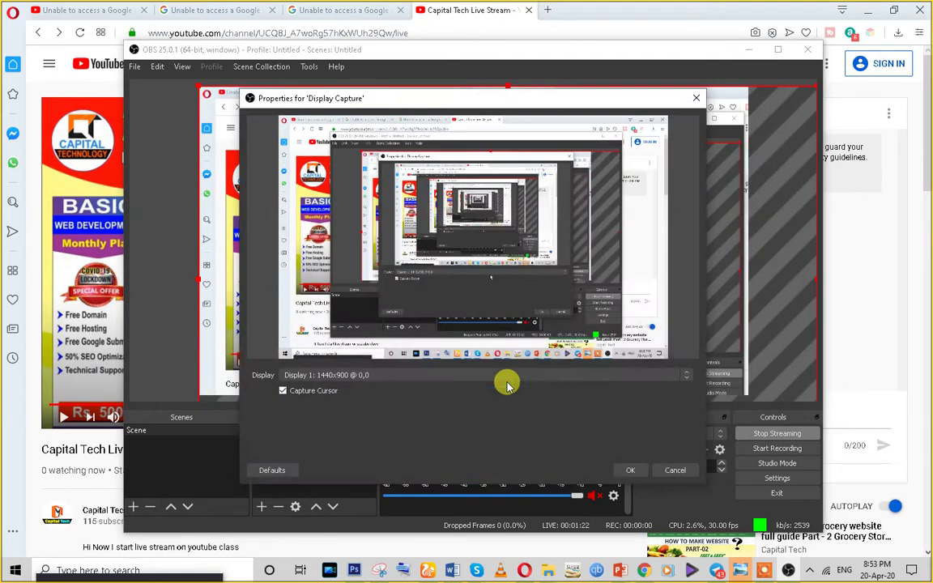
pyautogui.click(630, 472)
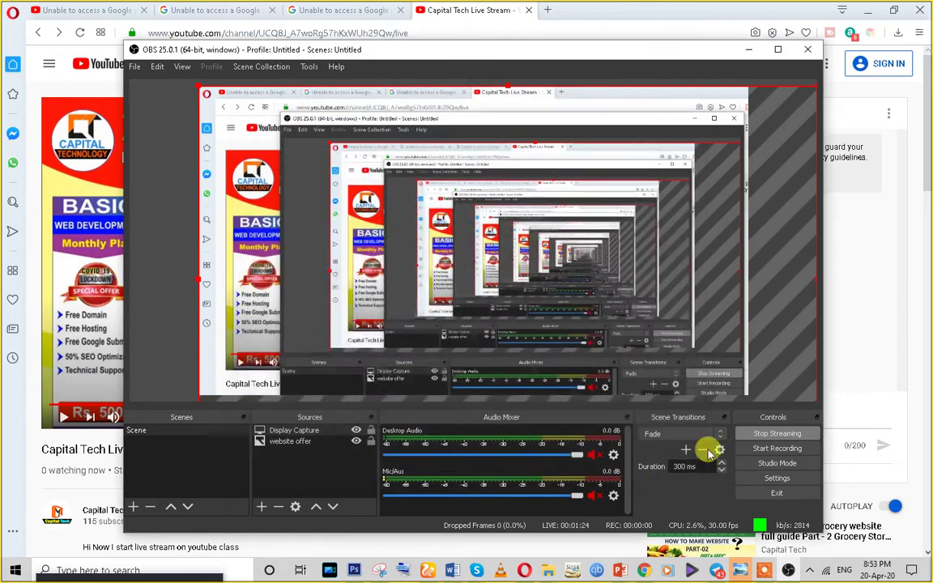
# View the live stream's watch page in Opera alongside the OBS preview, and examine the video's description
pyautogui.click(903, 390)
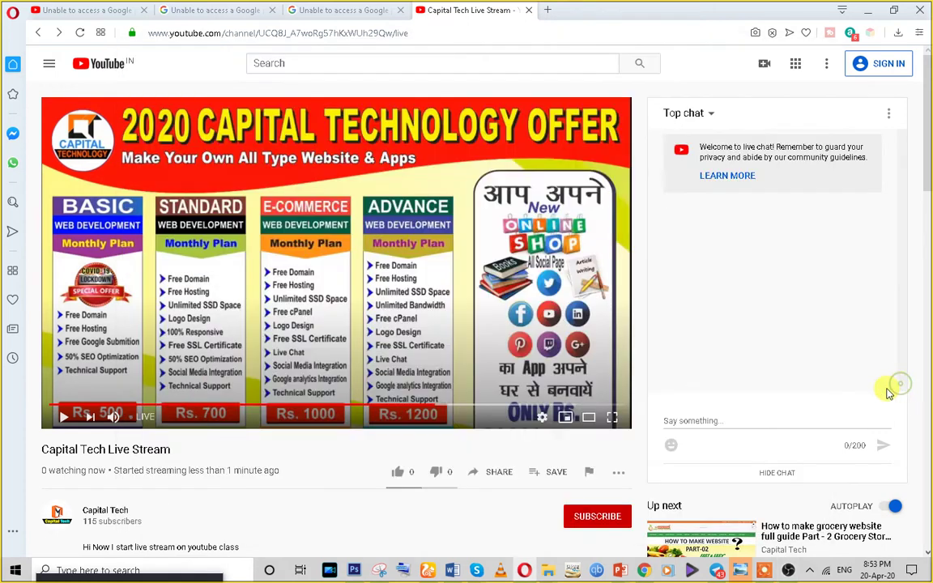
pyautogui.click(789, 570)
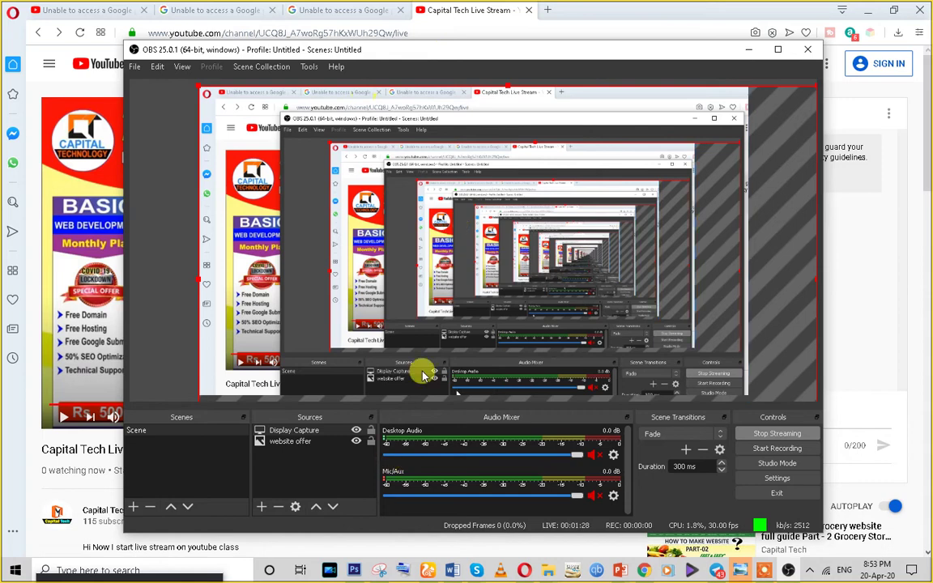
pyautogui.click(879, 284)
pyautogui.scroll(-4, 474, 453)
pyautogui.scroll(2, 466, 453)
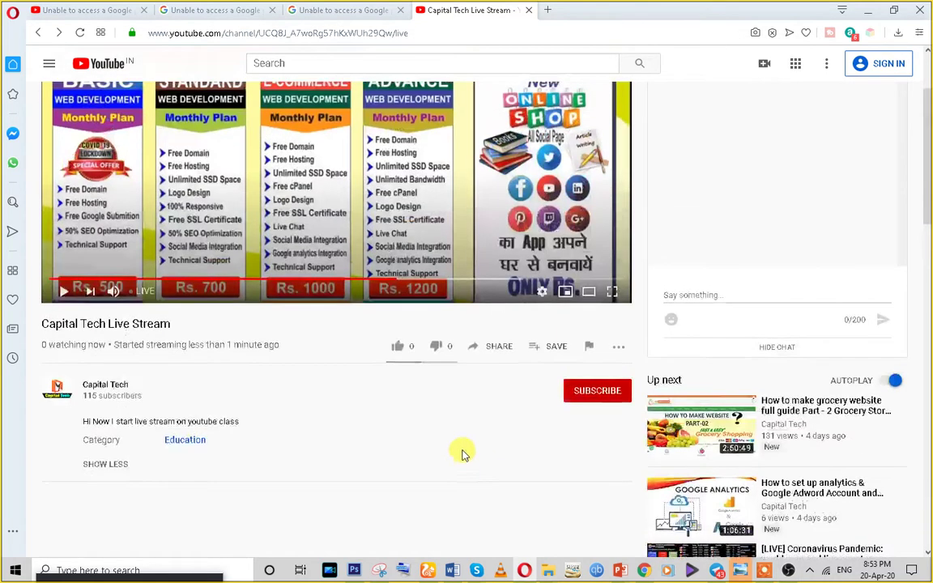
pyautogui.scroll(2, 462, 454)
# Open a blank tab and examine the Google Account Help page on being unable to access a Google product
pyautogui.click(554, 13)
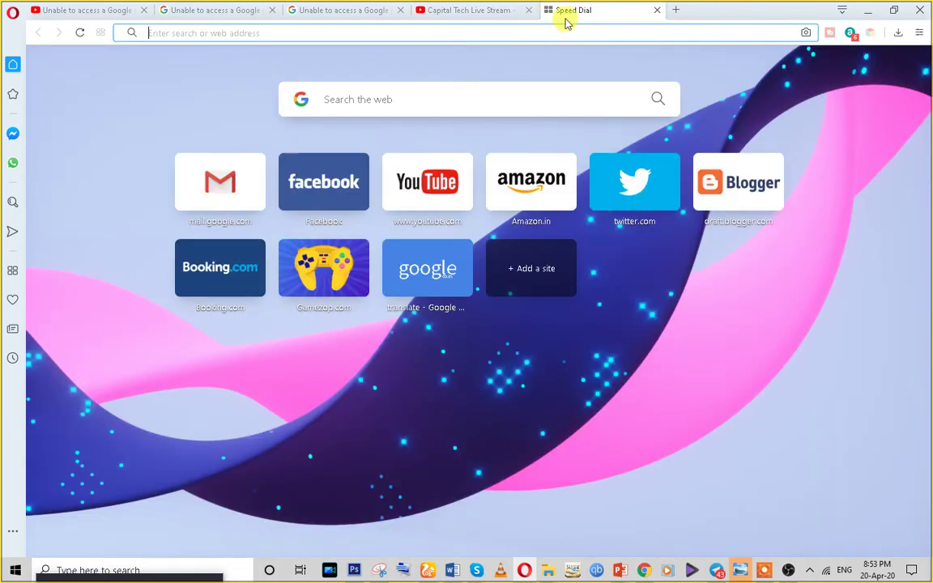
pyautogui.click(495, 13)
pyautogui.click(331, 16)
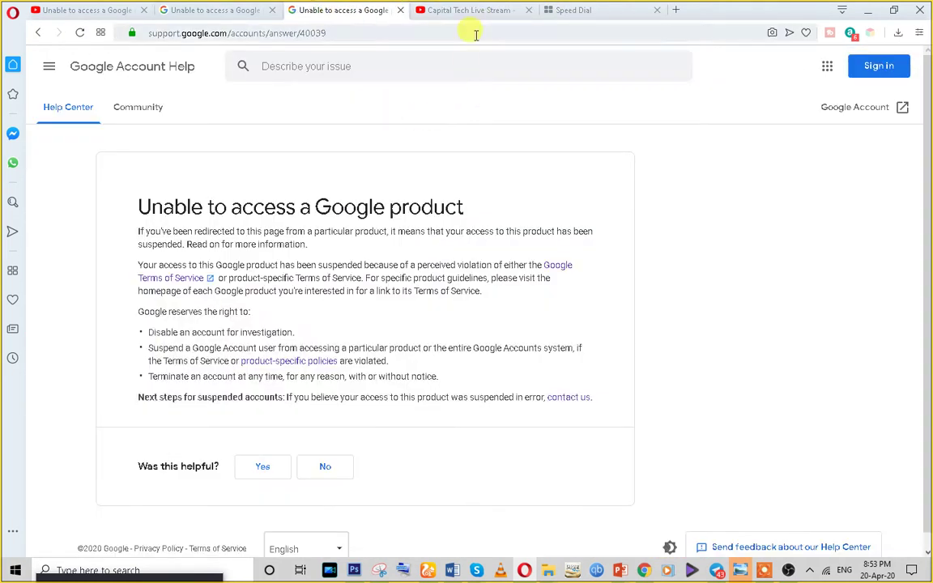
pyautogui.moveTo(137, 206); pyautogui.dragTo(470, 393)
pyautogui.tripleClick(316, 201)
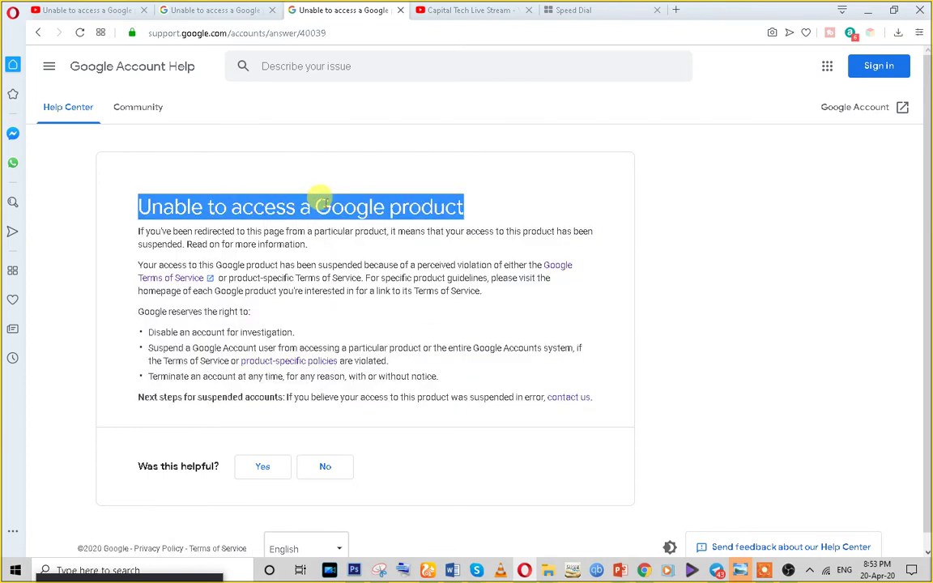
pyautogui.scroll(-1, 589, 409)
pyautogui.scroll(1, 589, 409)
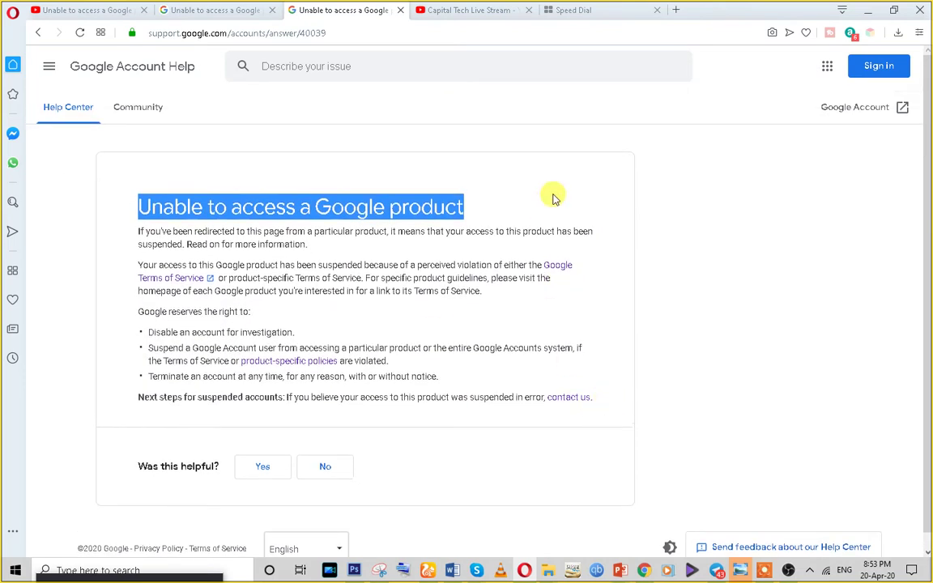
# Reload the Capital Tech Live Stream watch page to check the broadcast display capture
pyautogui.click(455, 16)
pyautogui.click(80, 34)
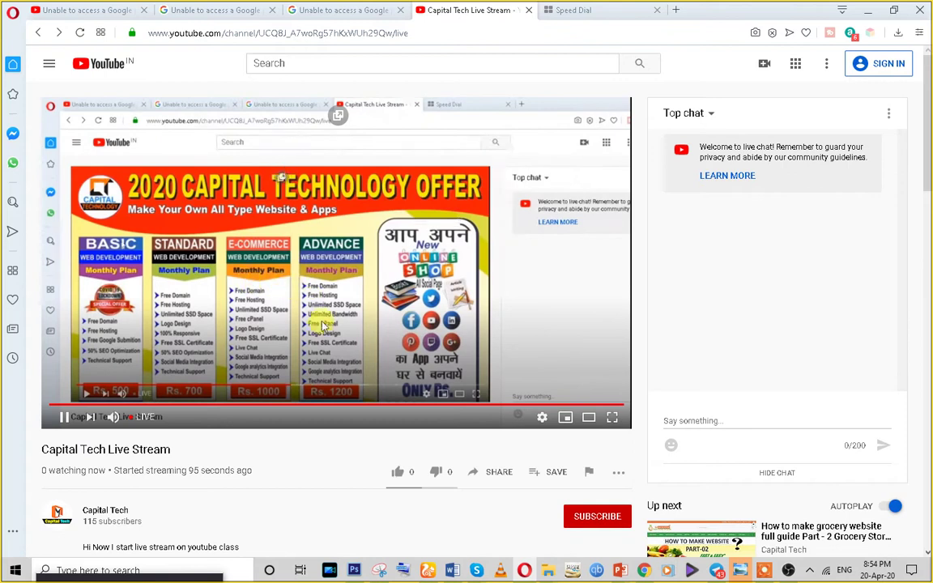
pyautogui.click(324, 9)
pyautogui.click(600, 10)
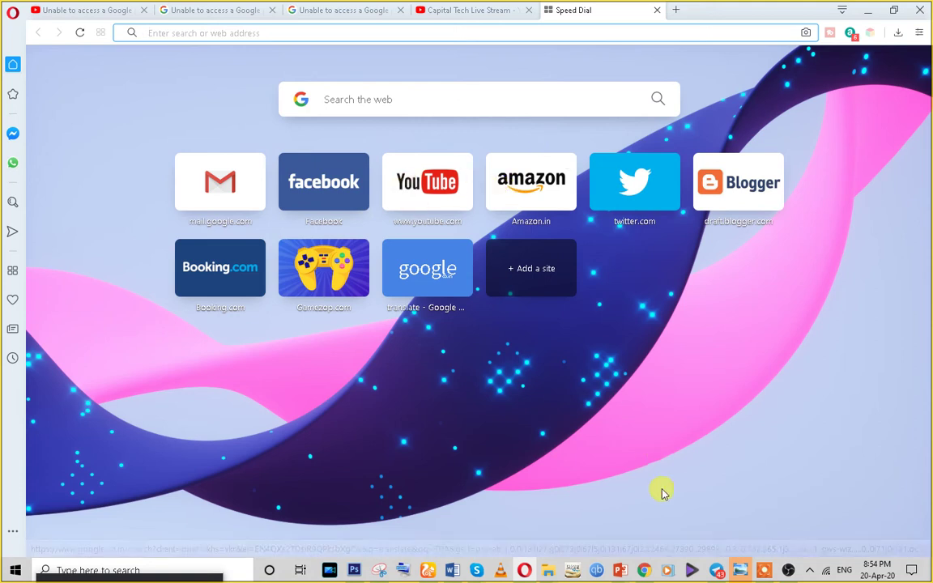
# Switch to Chrome to examine the dashboard's live status and preview, and view the YouTube Studio live streaming page
pyautogui.click(640, 572)
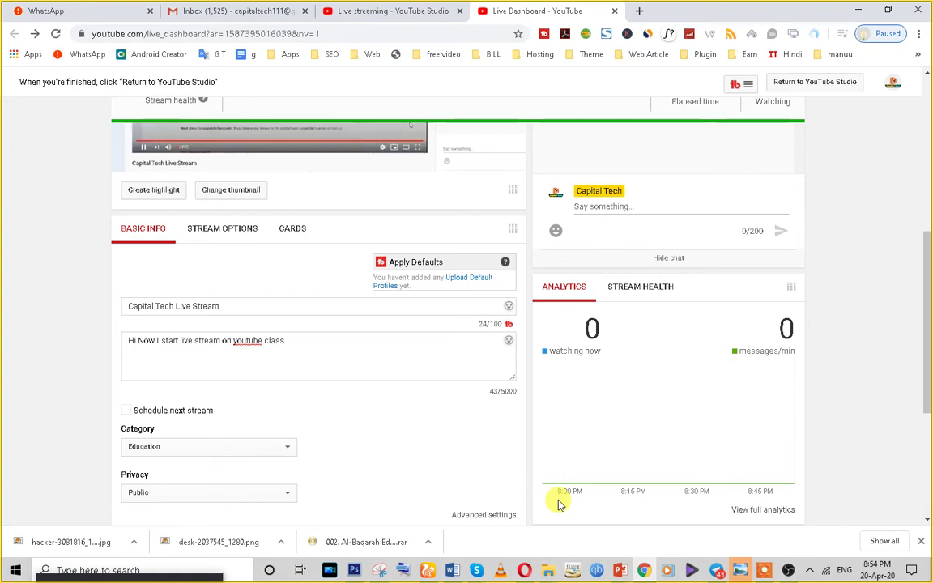
pyautogui.scroll(2, 517, 456)
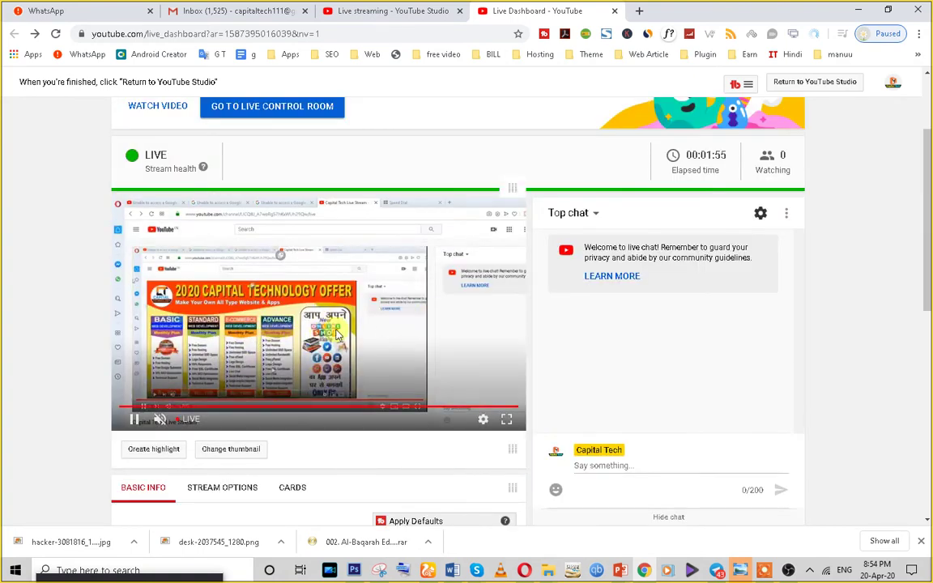
pyautogui.scroll(2, 632, 243)
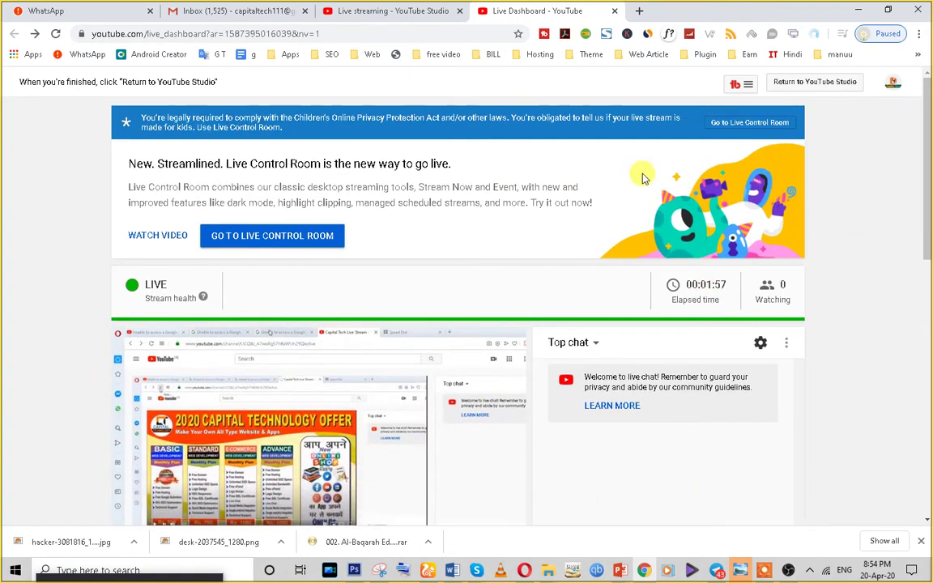
pyautogui.click(638, 11)
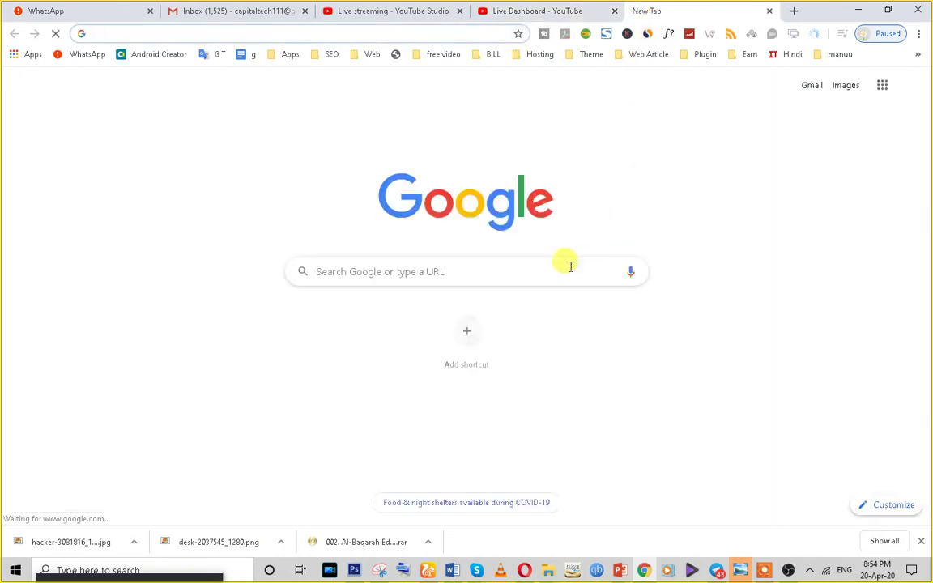
pyautogui.click(373, 8)
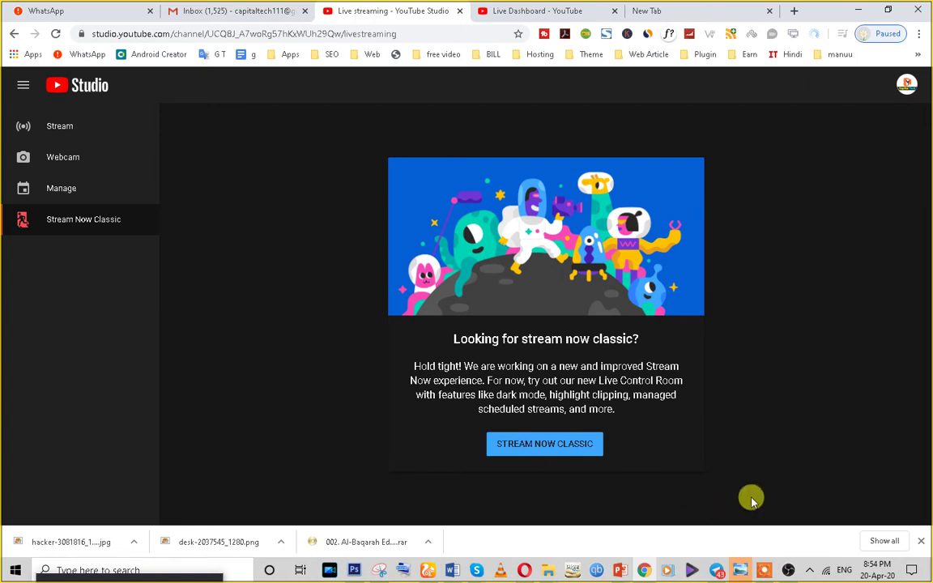
# Unmute the Mic/Aux audio in OBS, and check the live preview on the YouTube dashboard before returning to OBS
pyautogui.click(788, 570)
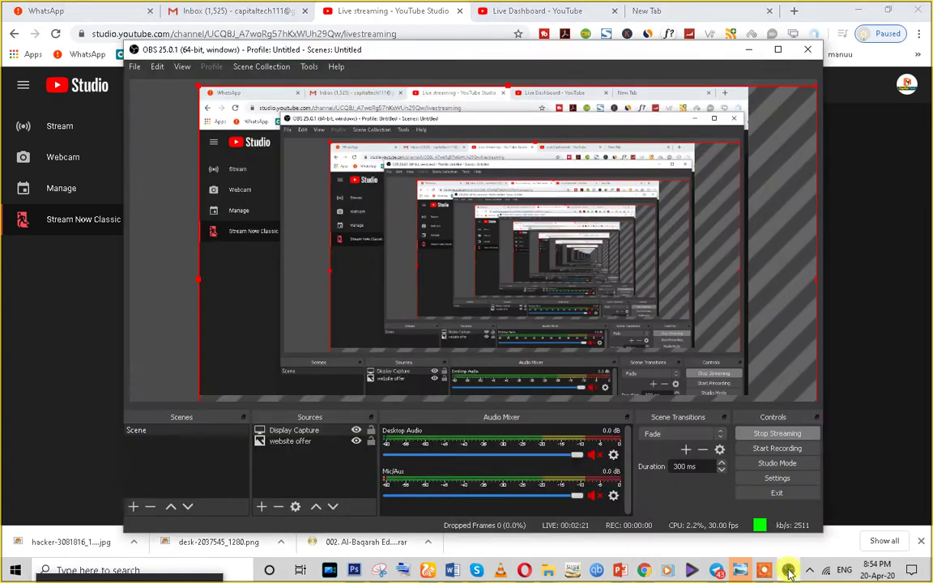
pyautogui.click(261, 506)
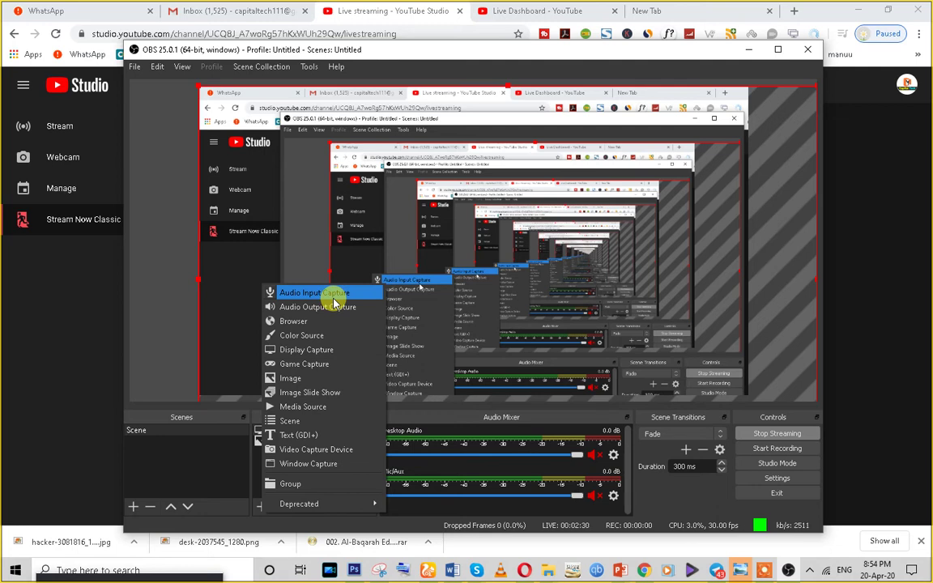
pyautogui.click(221, 477)
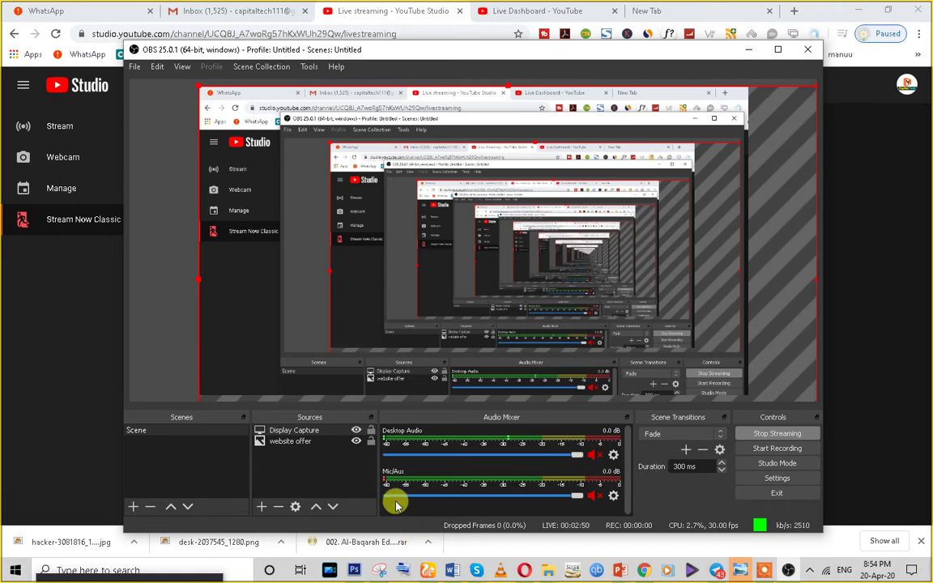
pyautogui.click(594, 496)
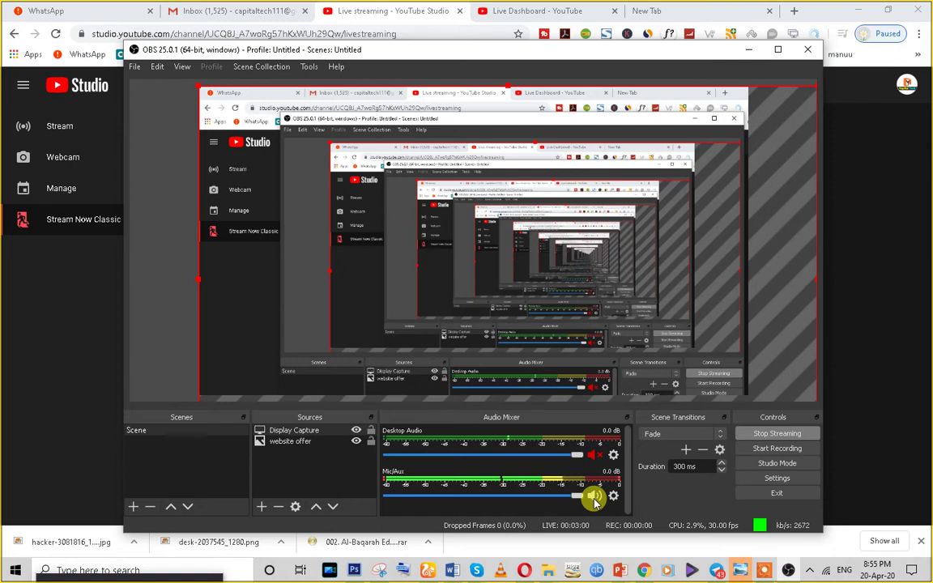
pyautogui.click(537, 10)
pyautogui.scroll(-3, 298, 313)
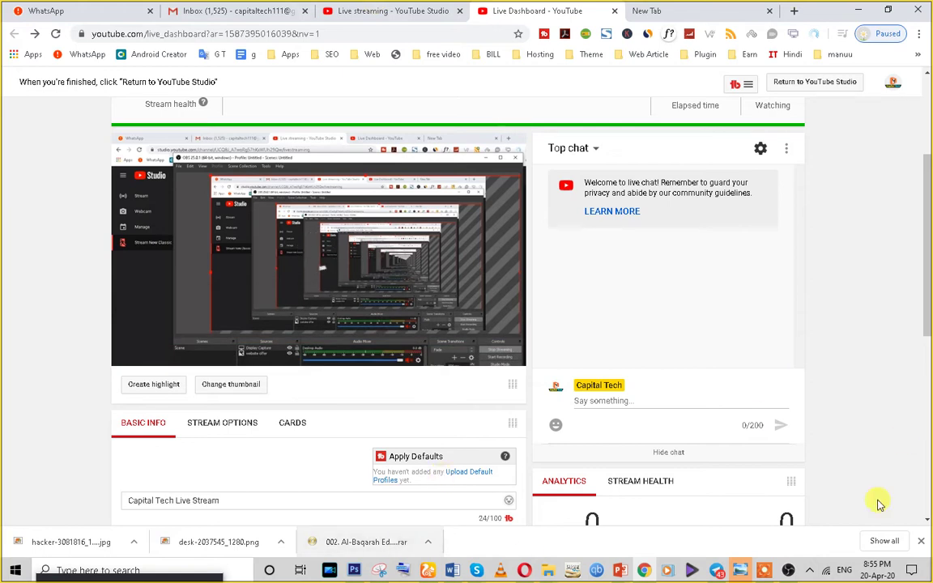
pyautogui.click(790, 572)
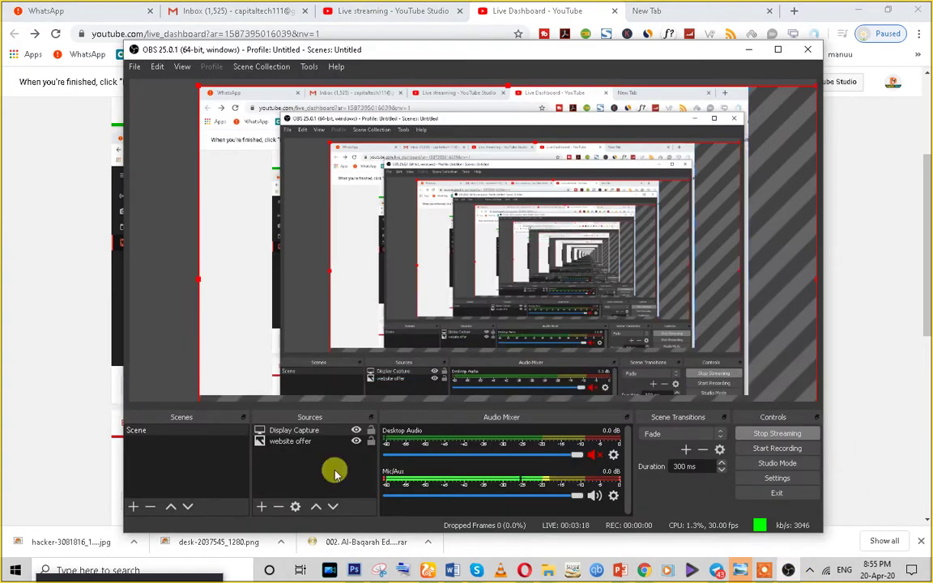
pyautogui.click(260, 509)
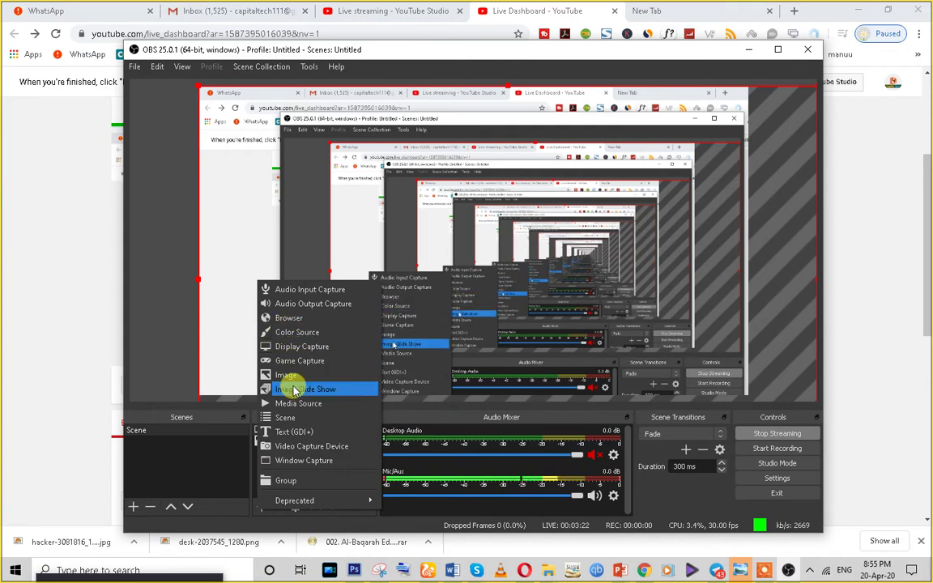
pyautogui.click(294, 403)
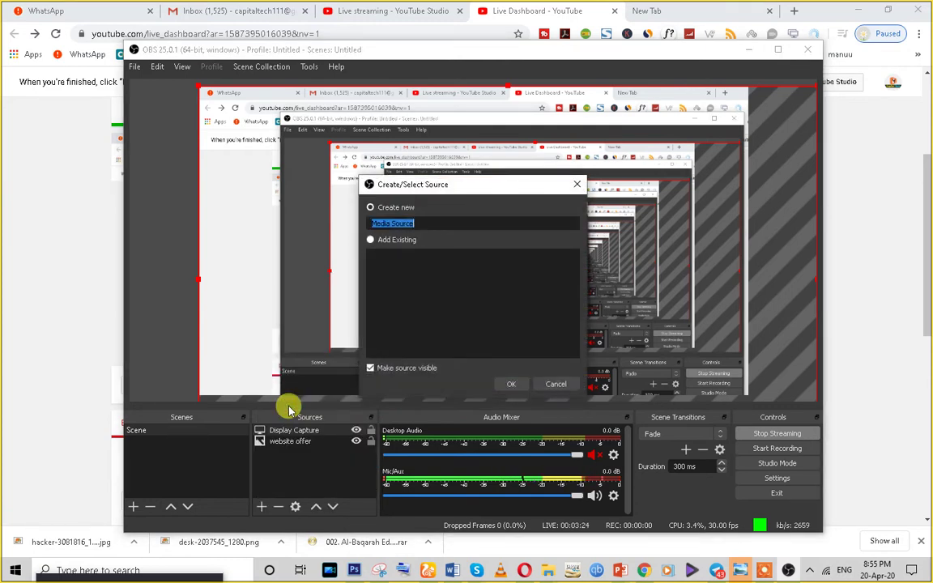
pyautogui.click(556, 384)
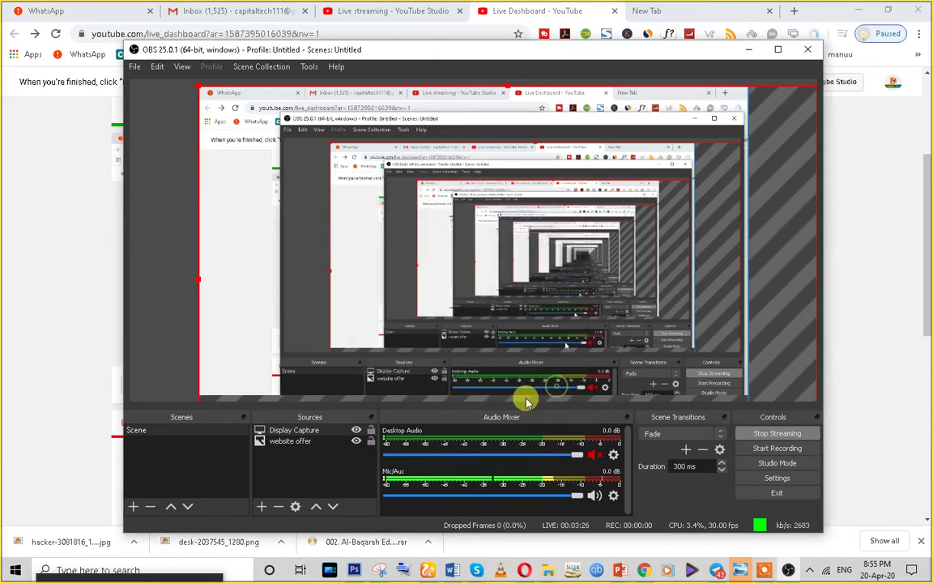
# Add a new Media Source that plays the local file "Star Online Business from Home for promot .mp4" from the Lockdown Offer folder
pyautogui.click(259, 507)
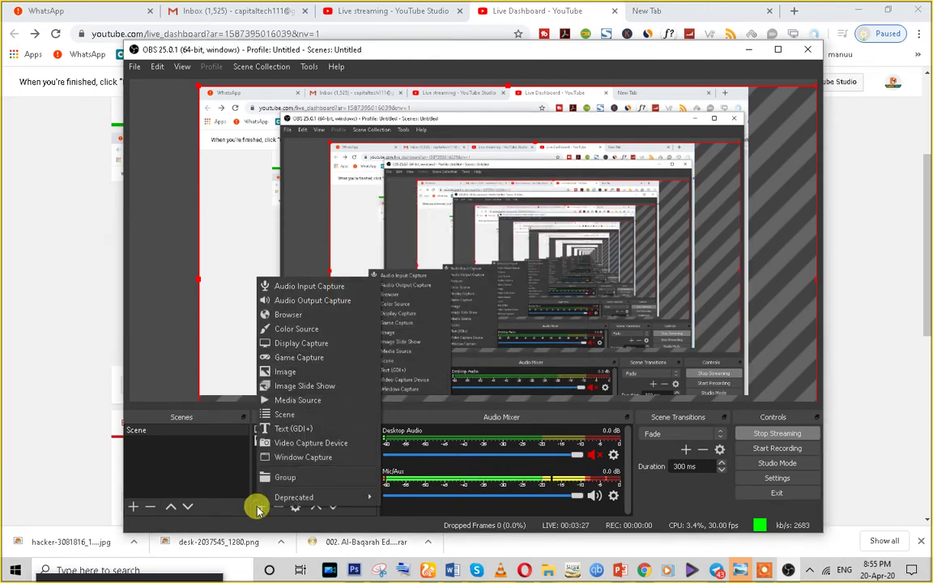
pyautogui.click(279, 400)
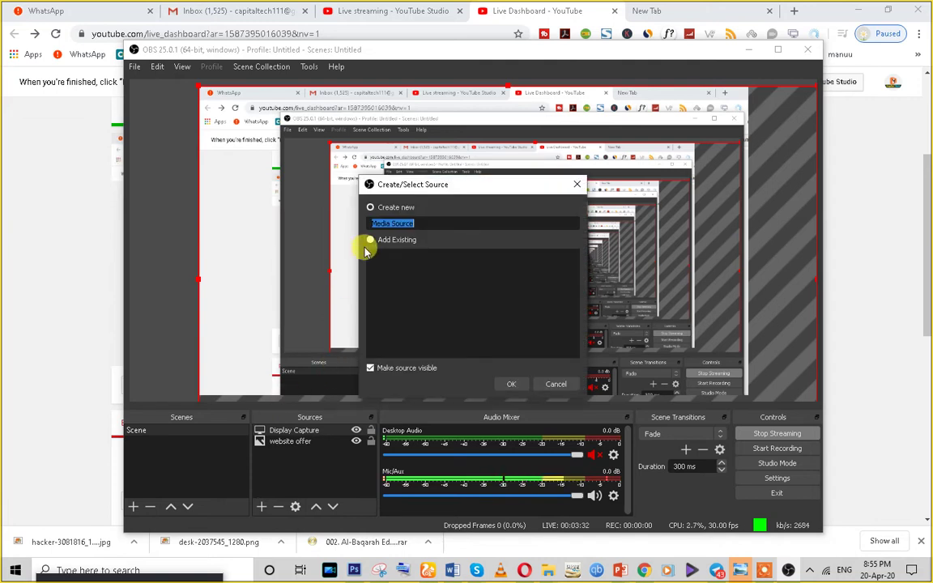
pyautogui.click(515, 385)
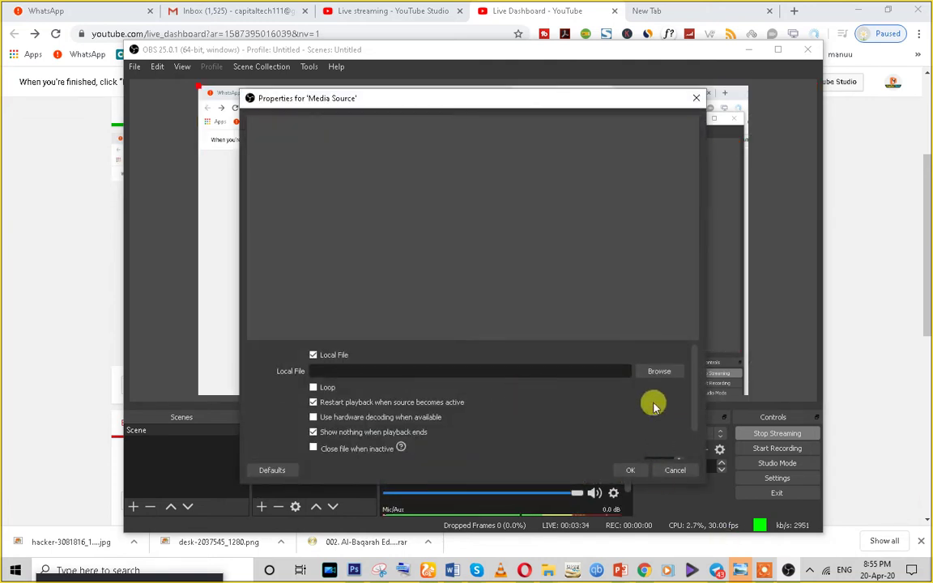
pyautogui.click(658, 372)
pyautogui.doubleClick(386, 208)
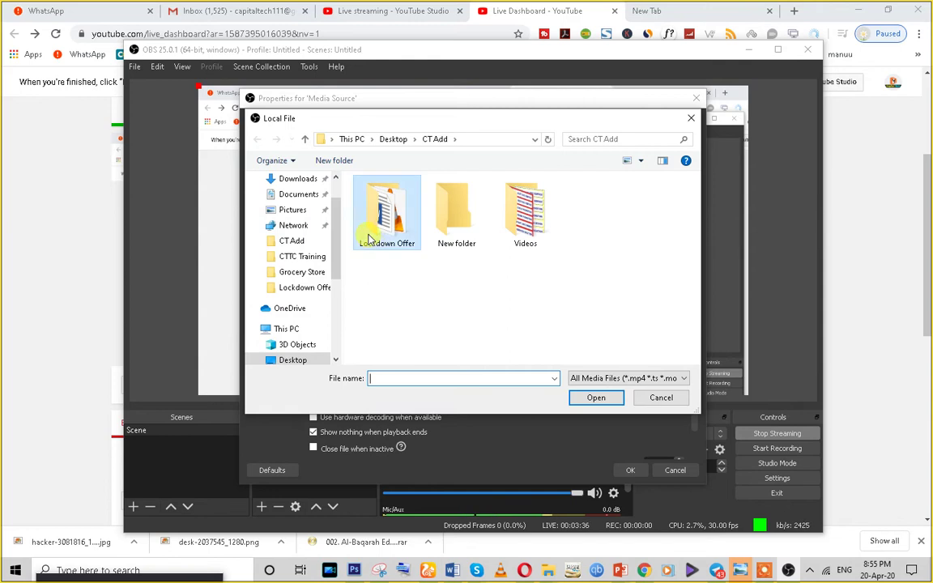
pyautogui.click(413, 247)
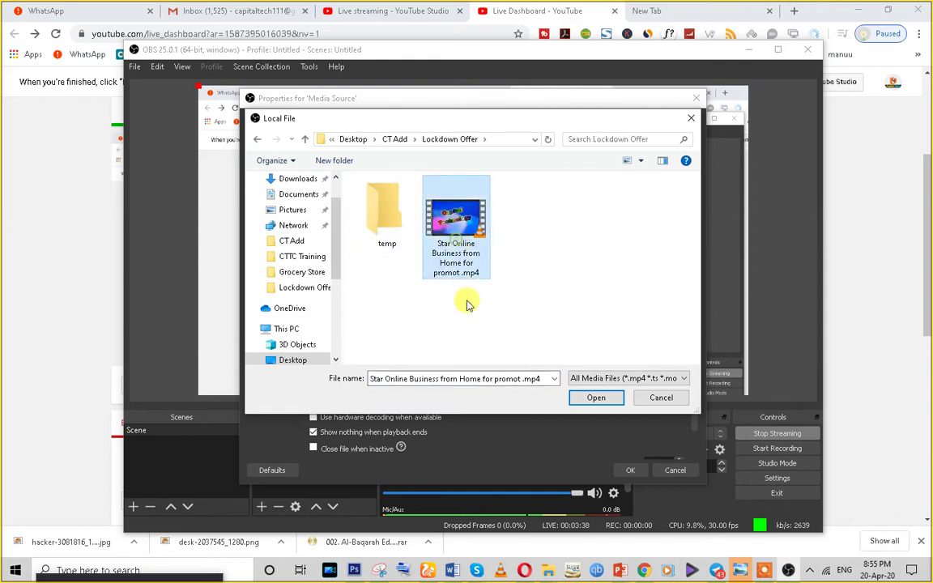
pyautogui.click(595, 400)
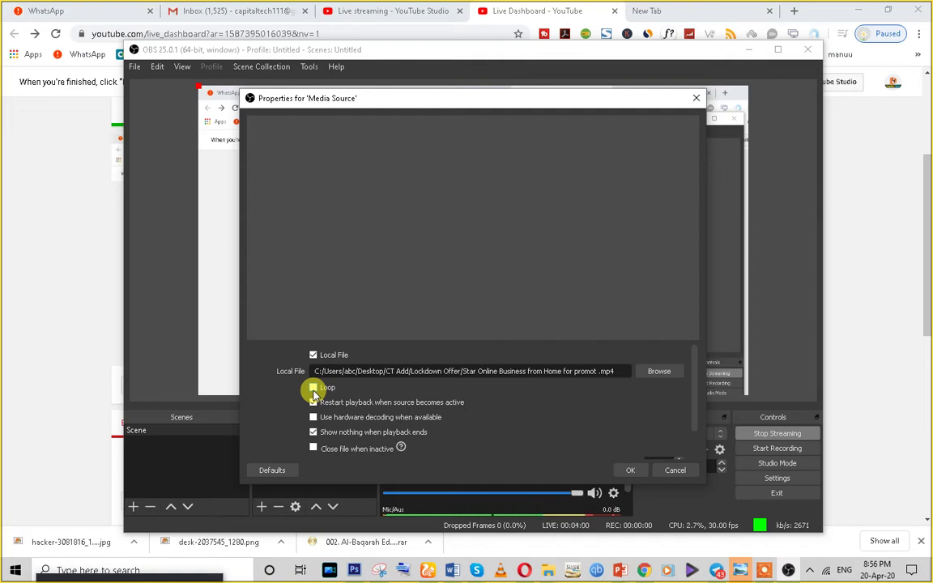
pyautogui.click(631, 472)
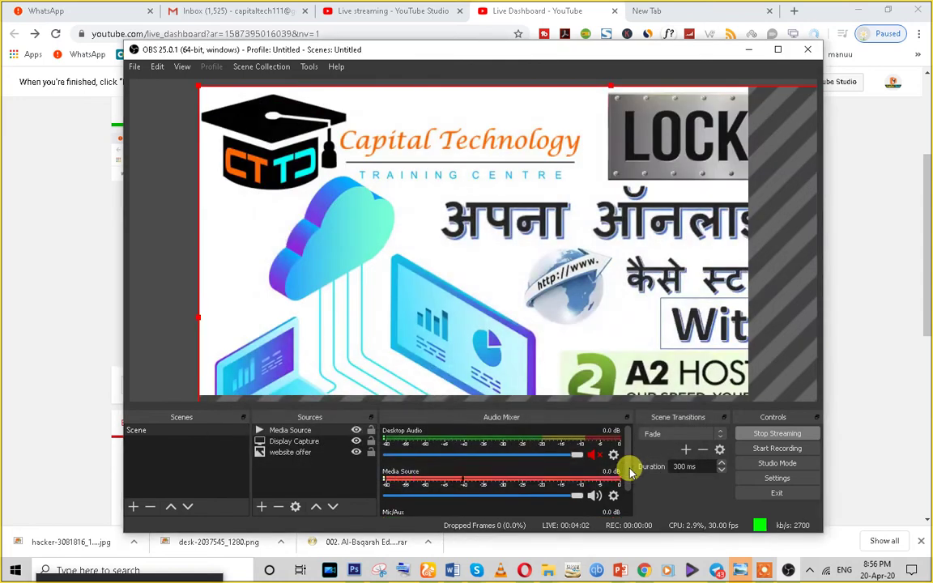
# Resize and reposition the promo video in the preview so that it fills the whole canvas
pyautogui.moveTo(198, 90); pyautogui.dragTo(265, 183)
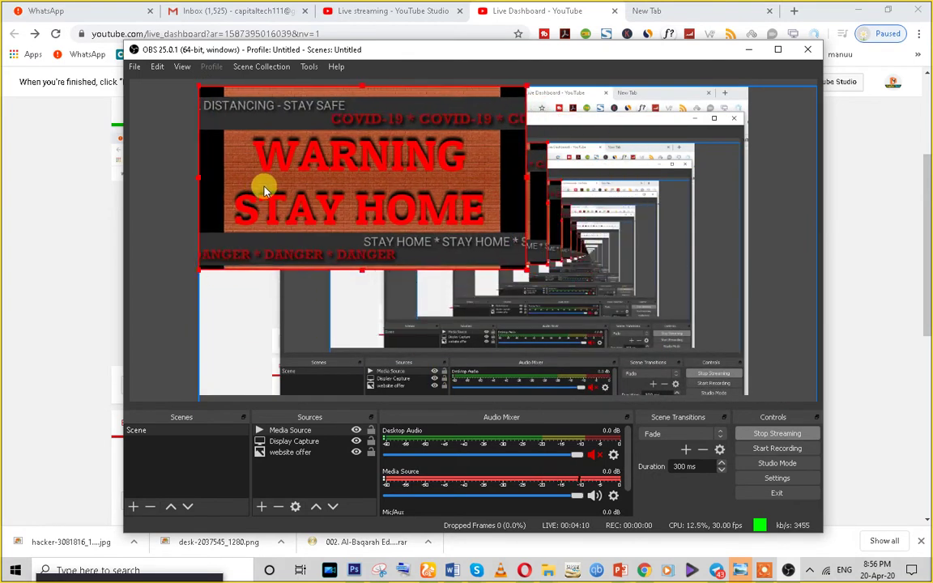
pyautogui.click(496, 277)
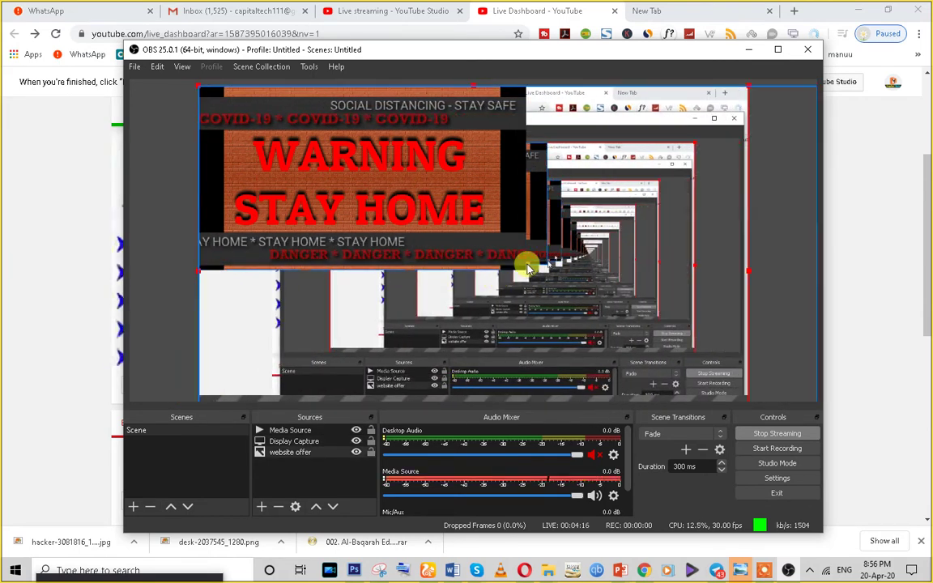
pyautogui.moveTo(527, 267); pyautogui.dragTo(585, 306)
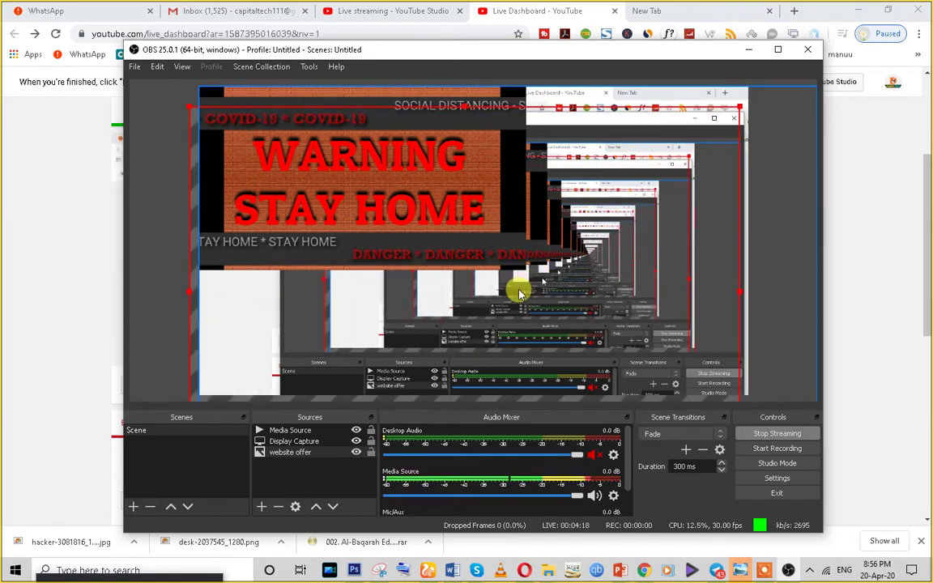
pyautogui.click(328, 188)
pyautogui.moveTo(328, 188); pyautogui.dragTo(531, 190)
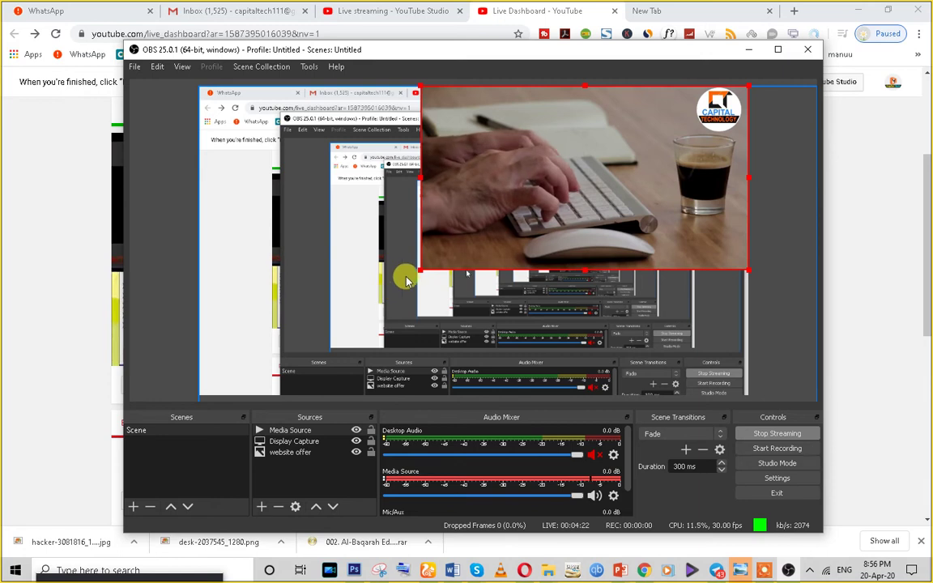
pyautogui.moveTo(419, 269); pyautogui.dragTo(216, 401)
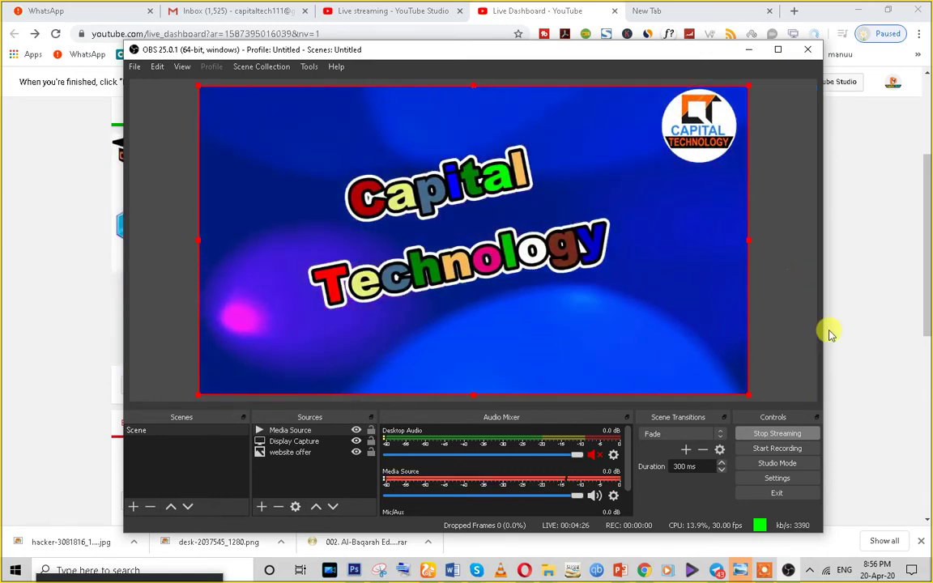
# Check the preview on Chrome's live dashboard, and in UC Browser search YouTube for "capital tech" and open the Capital Tech Live Stream
pyautogui.click(888, 237)
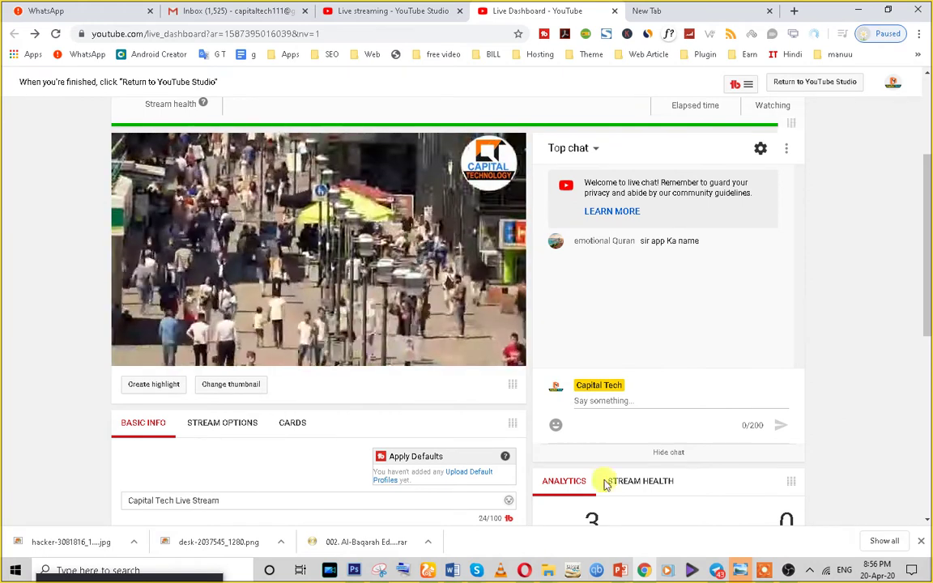
pyautogui.click(429, 570)
pyautogui.scroll(-3, 284, 160)
pyautogui.scroll(3, 190, 107)
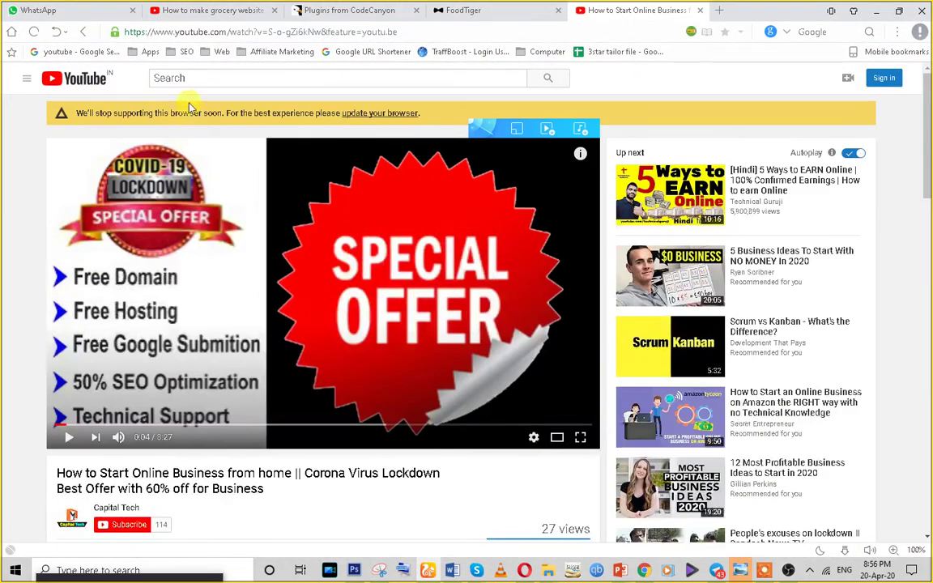
pyautogui.click(188, 78)
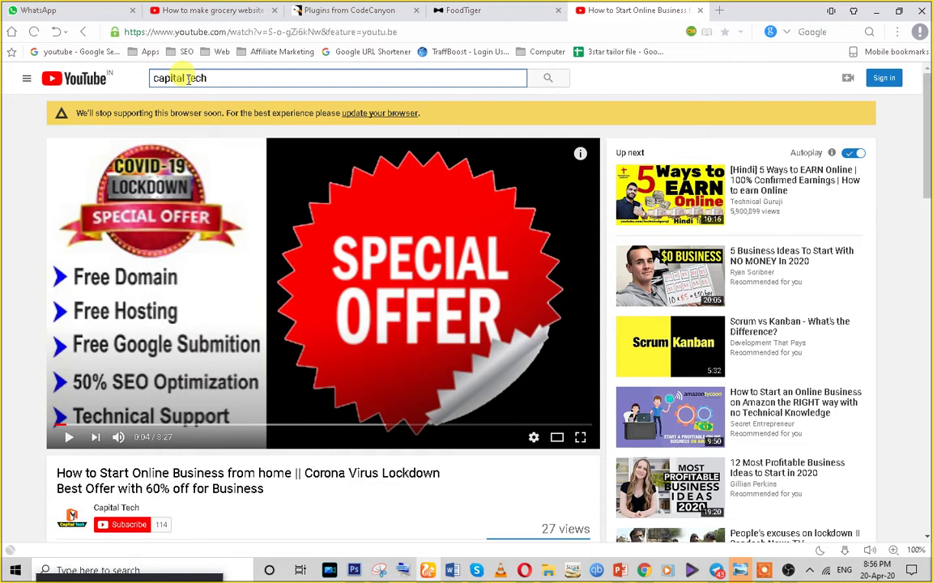
pyautogui.press('Return')
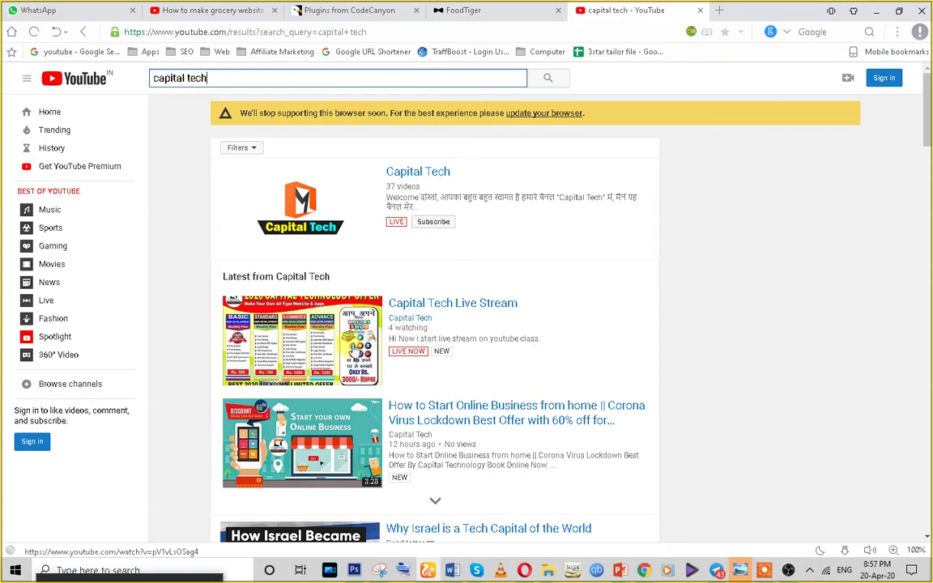
pyautogui.click(286, 353)
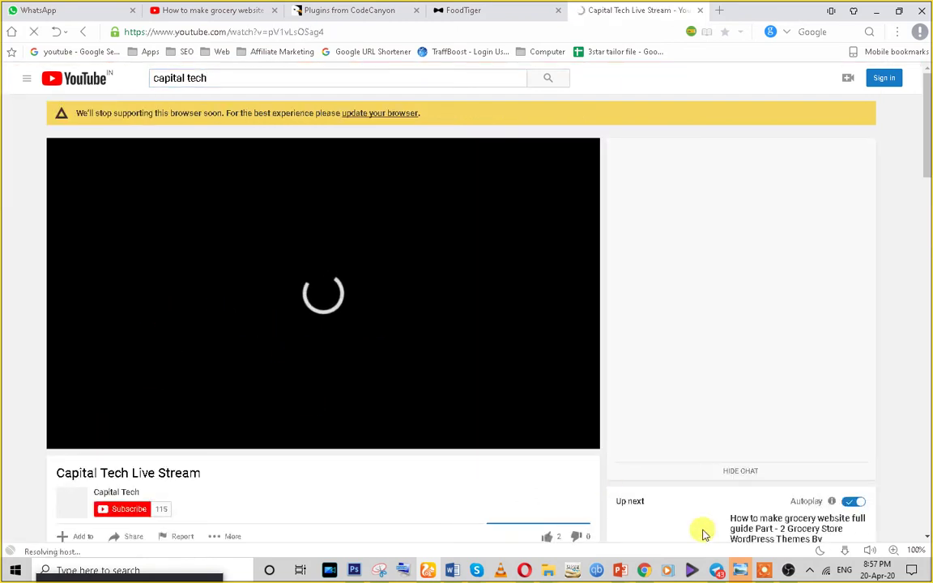
# Return to OBS and examine the Desktop Audio, Media Source and Mic/Aux levels in the audio mixer
pyautogui.hotkey('alt', 'Tab')
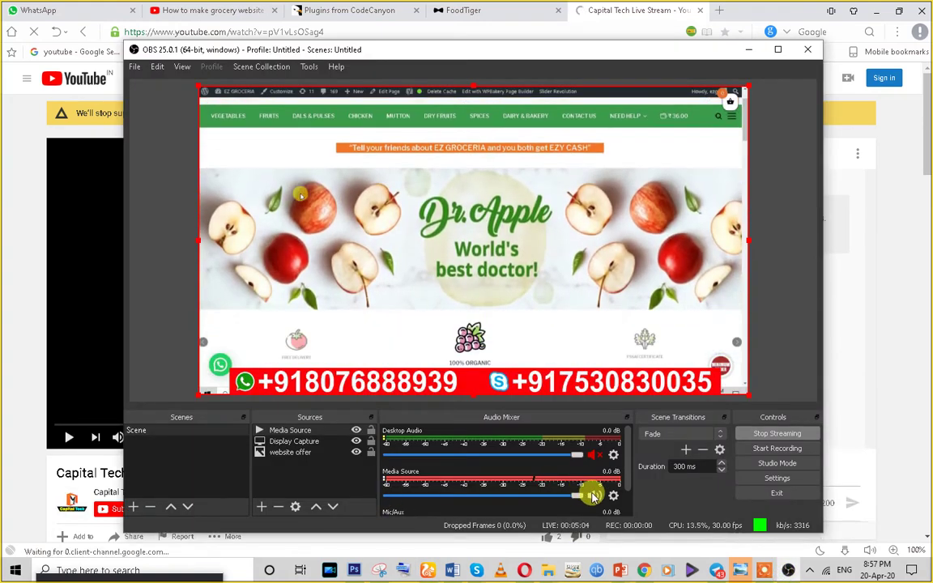
pyautogui.scroll(-2, 594, 495)
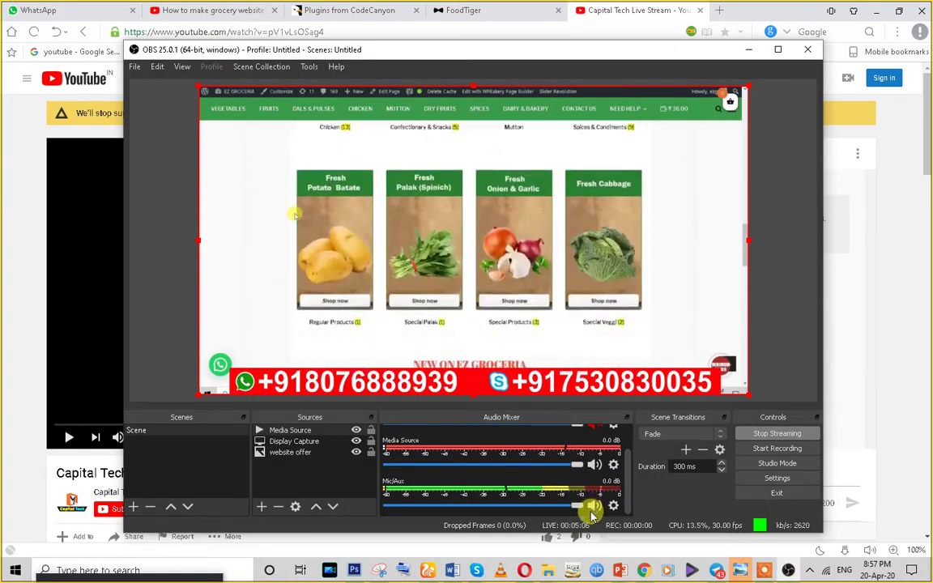
pyautogui.scroll(2, 592, 502)
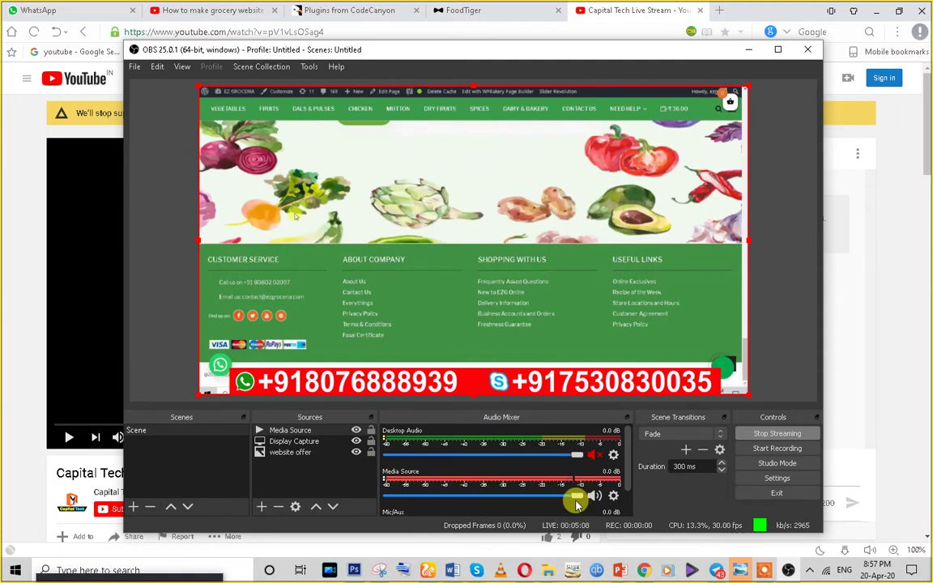
pyautogui.scroll(-2, 567, 501)
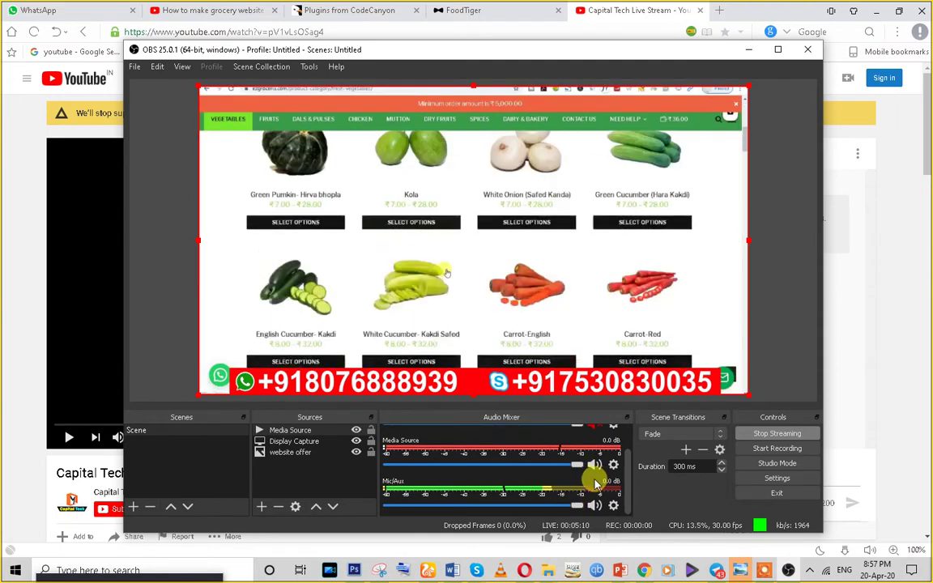
pyautogui.scroll(2, 591, 494)
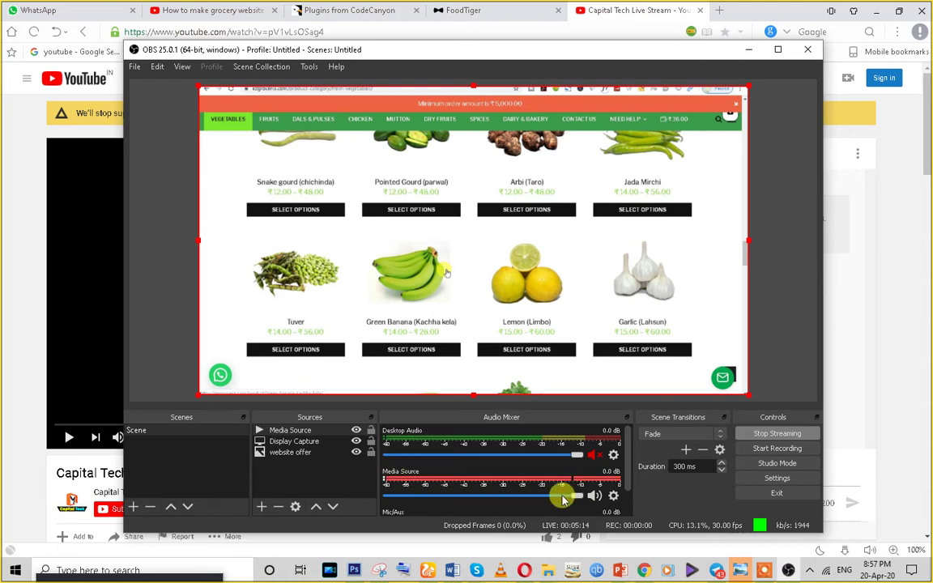
# Look over the live stream's watch page in UC Browser, and mute the Media Source audio in OBS
pyautogui.click(879, 357)
pyautogui.scroll(-3, 405, 363)
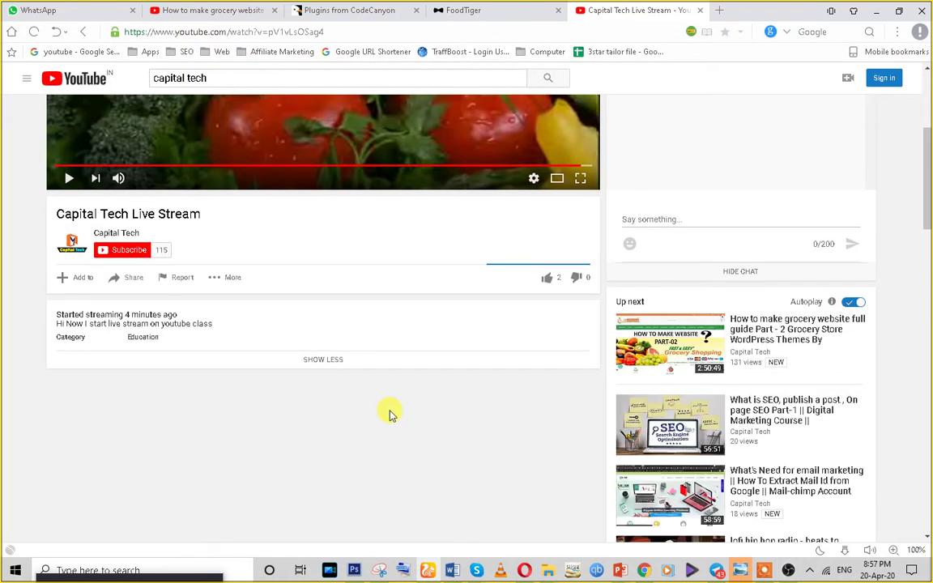
pyautogui.scroll(3, 390, 410)
pyautogui.scroll(-3, 569, 478)
pyautogui.hotkey('alt', 'Tab')
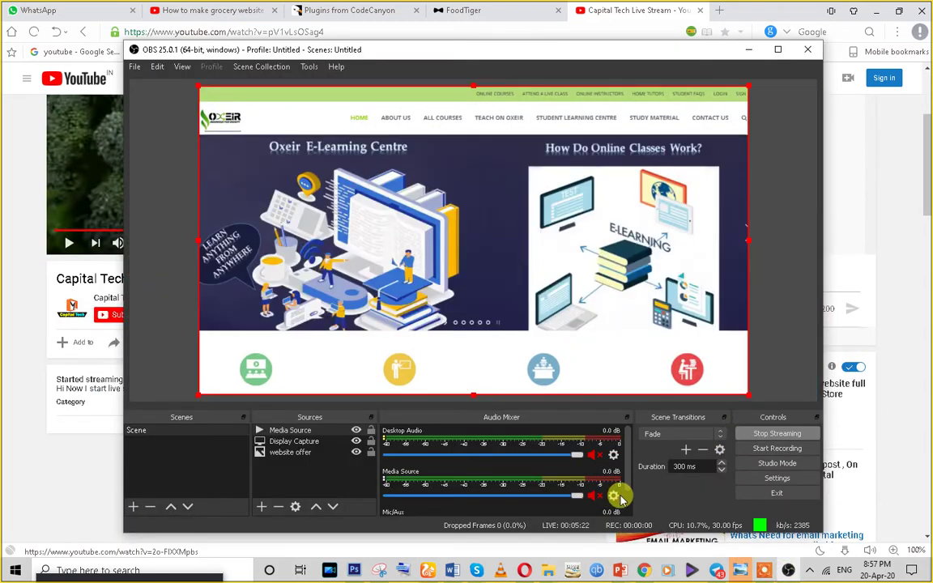
pyautogui.scroll(-2, 617, 496)
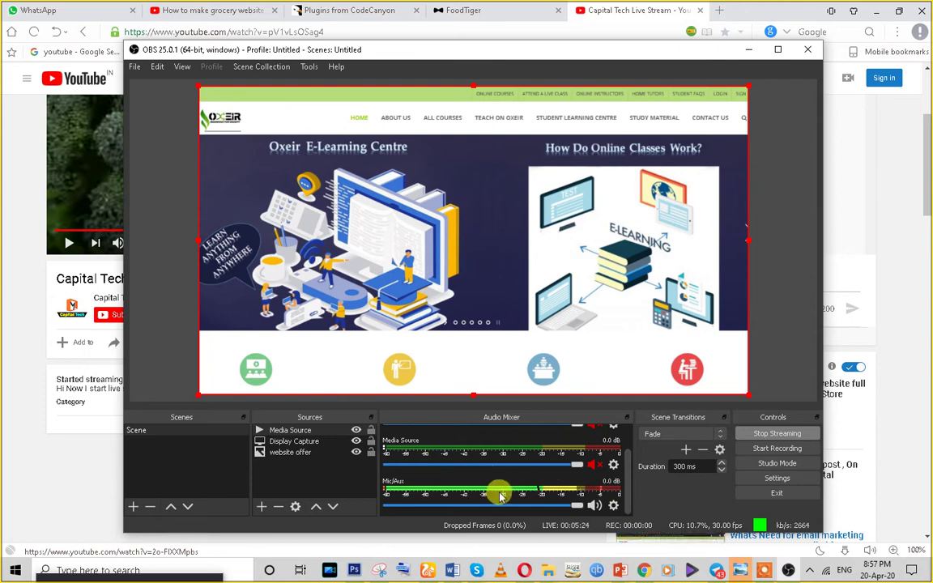
# Recheck the stream in UC Browser, and switch to Opera to view the Capital Tech Live Stream there
pyautogui.click(901, 343)
pyautogui.scroll(3, 312, 327)
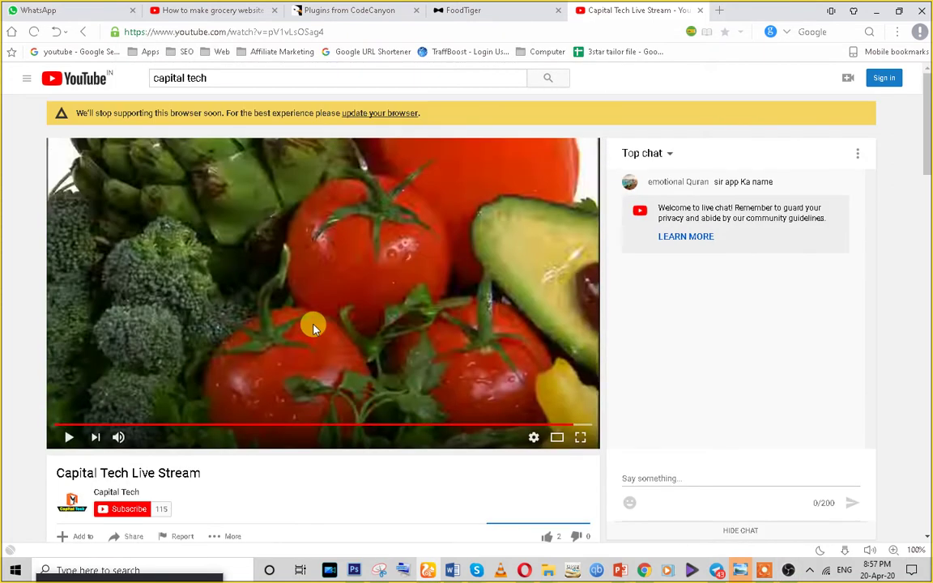
pyautogui.click(429, 571)
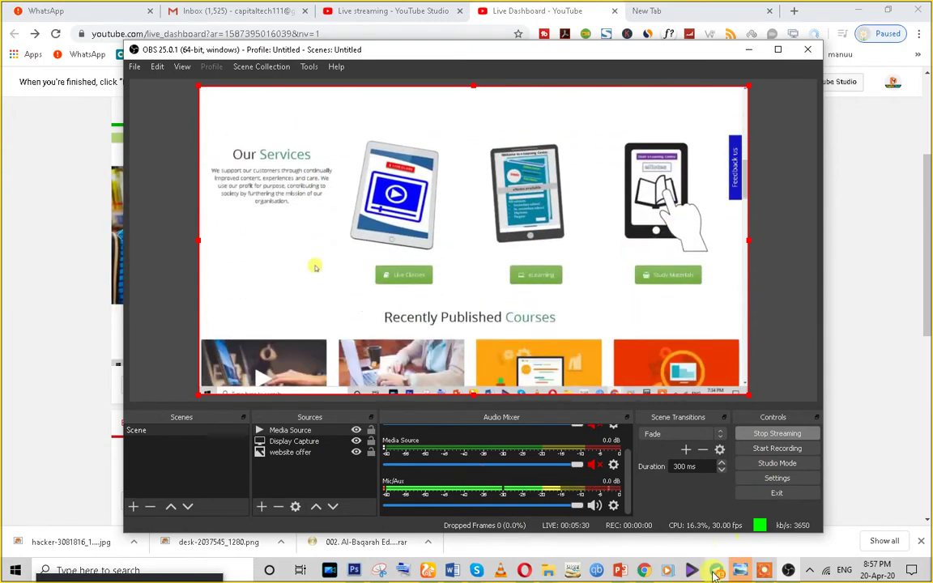
pyautogui.click(525, 570)
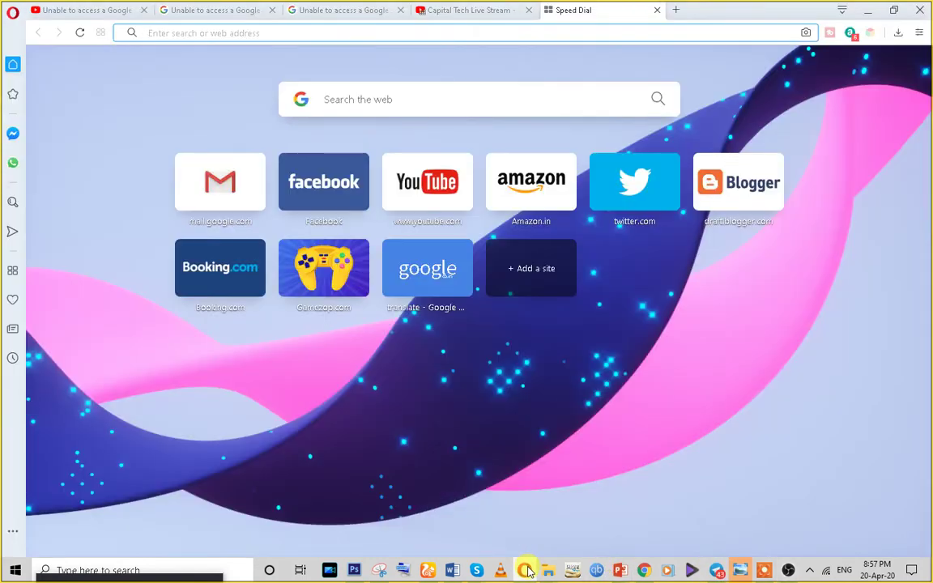
pyautogui.click(486, 7)
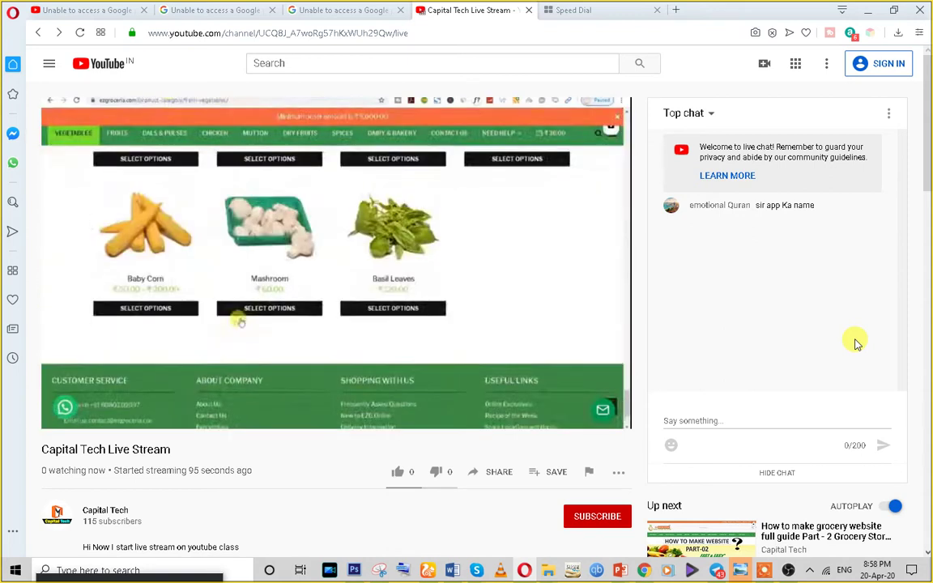
# Examine the live chat on the watch page, highlighting the viewer's comment that asks for the presenter's name
pyautogui.click(702, 419)
pyautogui.click(698, 379)
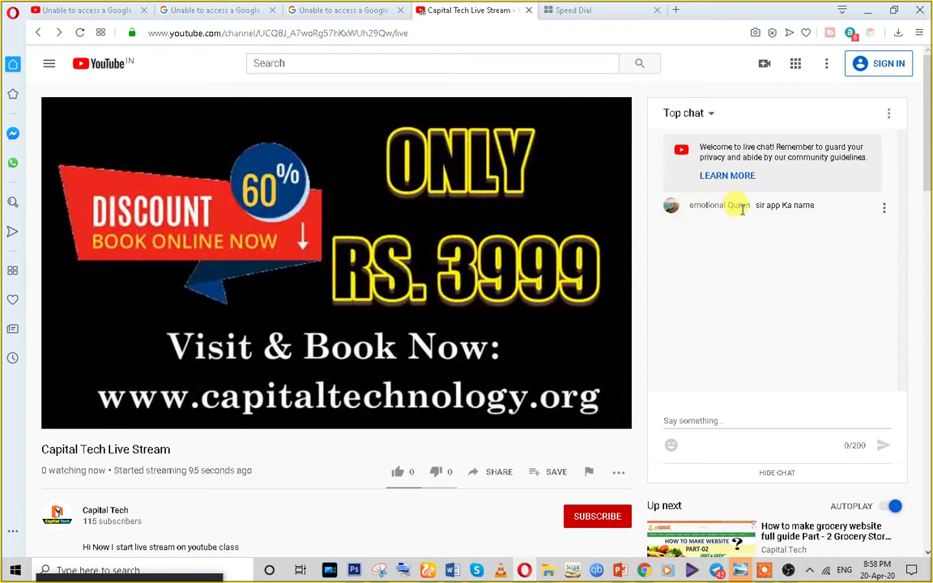
pyautogui.moveTo(688, 204); pyautogui.dragTo(813, 205)
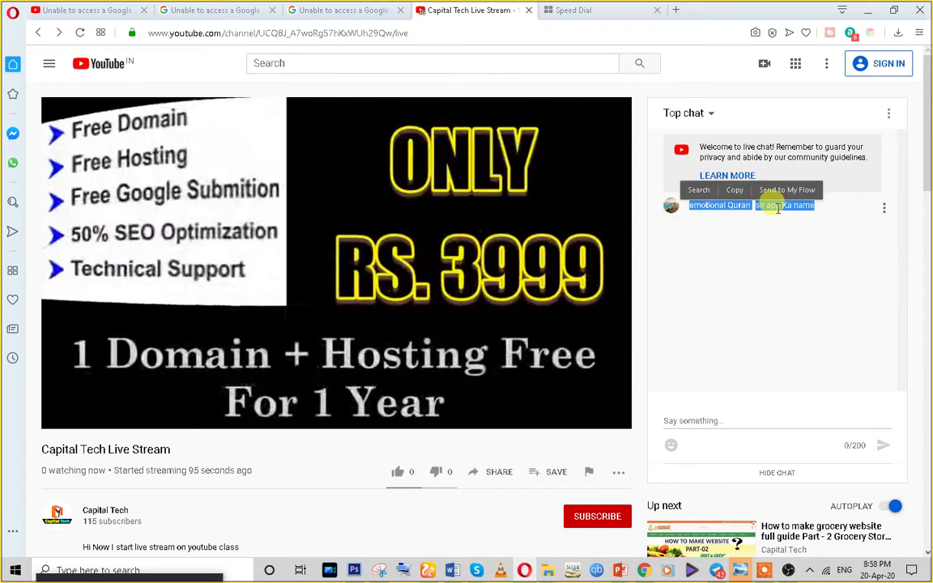
pyautogui.click(760, 209)
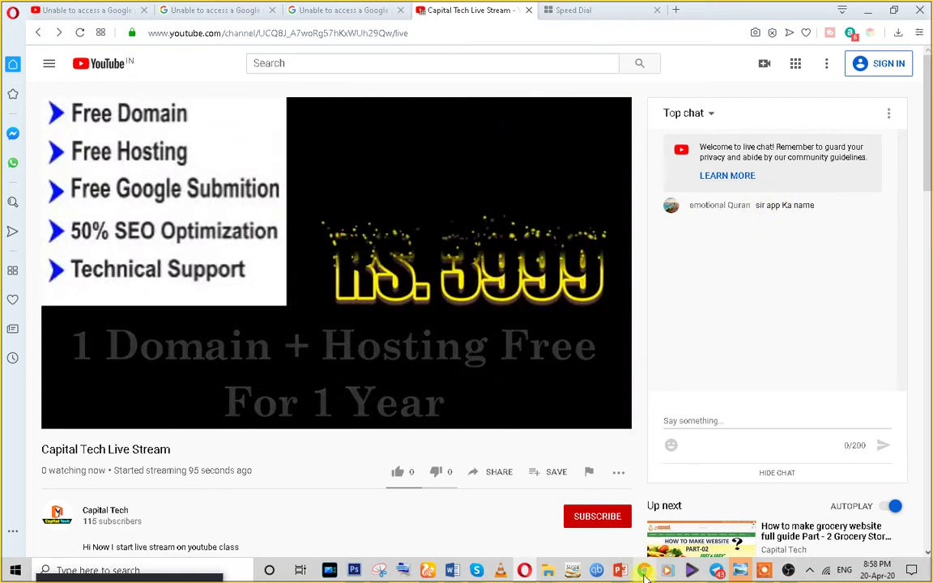
# Switch to the live dashboard in Chrome and answer the viewer in the live chat with the presenter's name
pyautogui.hotkey('alt', 'Tab')
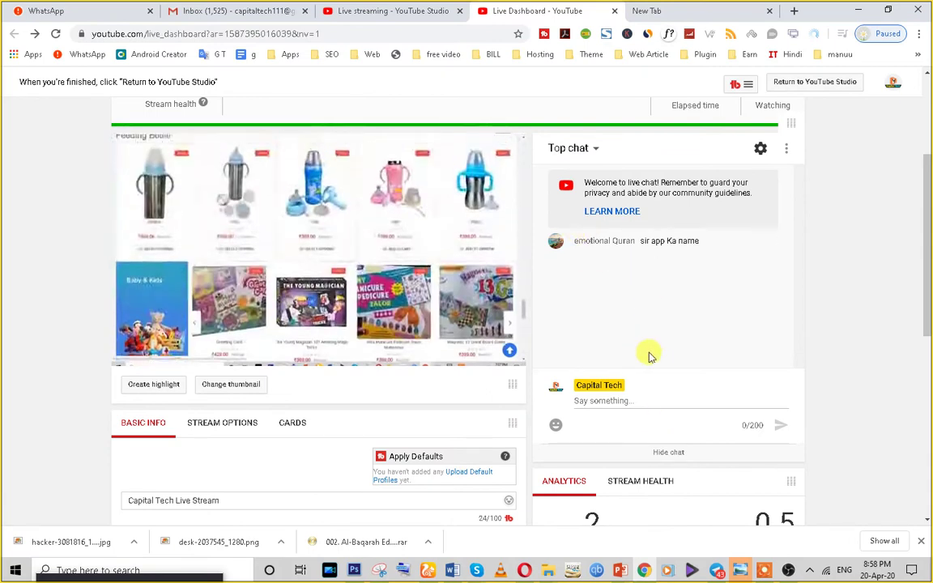
pyautogui.click(592, 402)
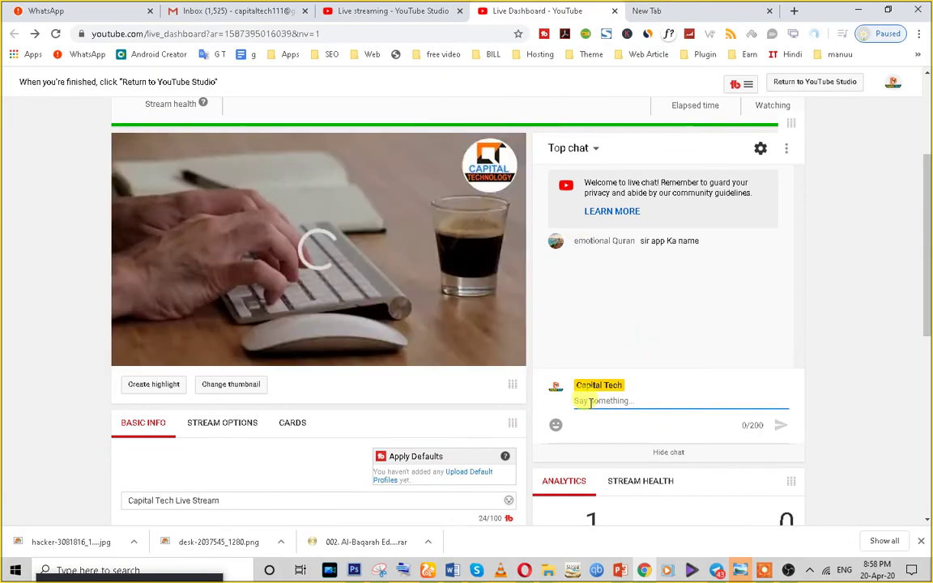
pyautogui.write('mr ji')
pyautogui.press('BackSpace')
pyautogui.press('BackSpace')
pyautogui.write('Alam')
pyautogui.press('Return')
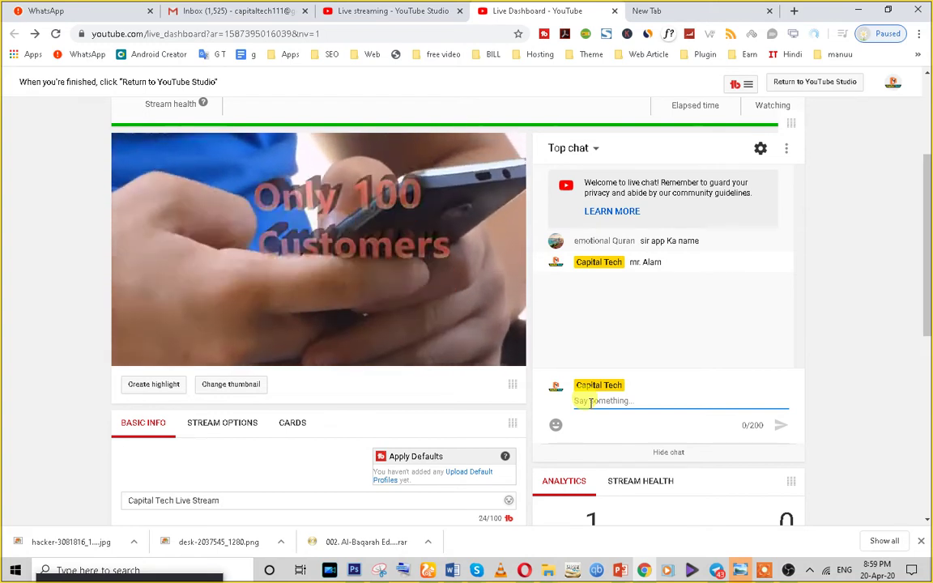
# Review the live dashboard's basic info, encoder setup, share links and analytics, highlighting the "watching now" label
pyautogui.scroll(-3, 380, 290)
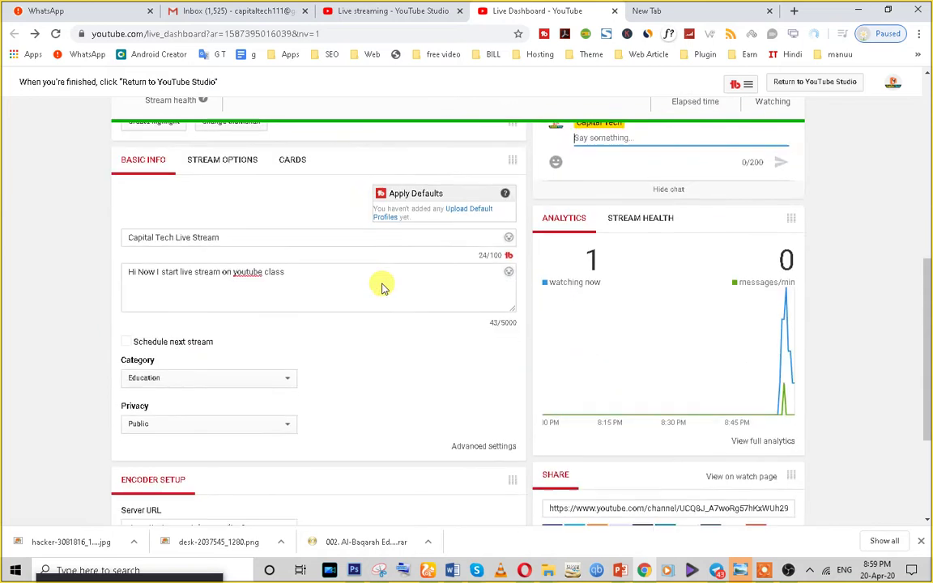
pyautogui.scroll(-2, 382, 292)
pyautogui.scroll(2, 381, 306)
pyautogui.scroll(-2, 757, 372)
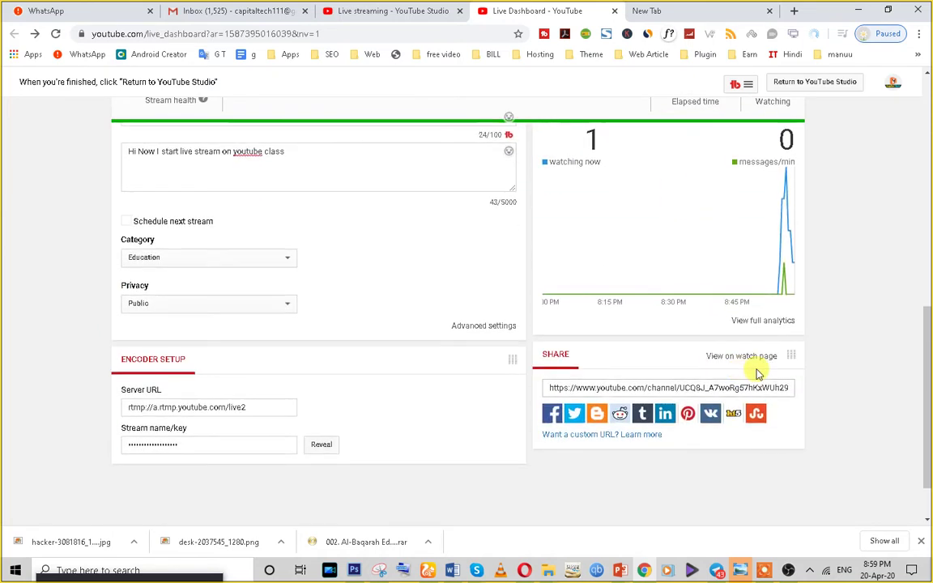
pyautogui.scroll(1, 775, 295)
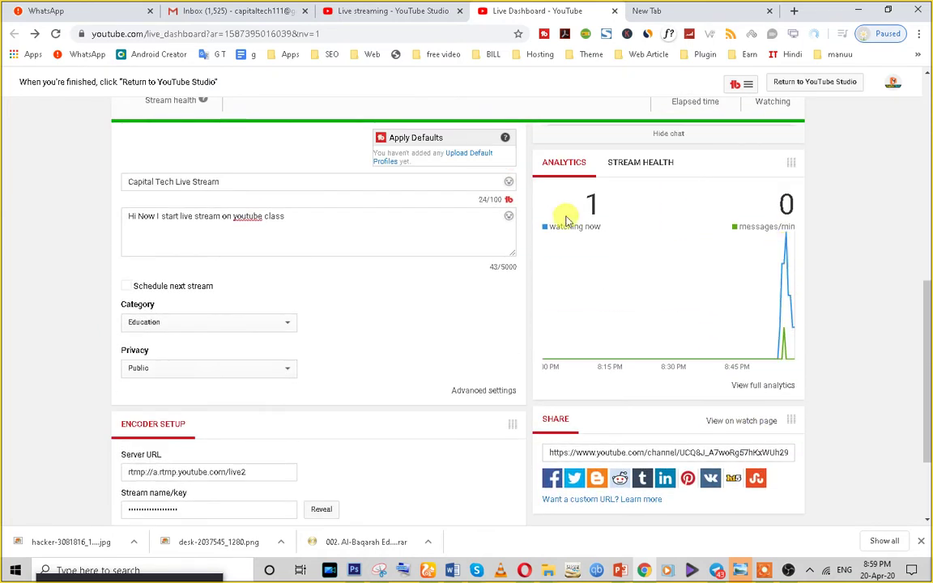
pyautogui.scroll(2, 588, 308)
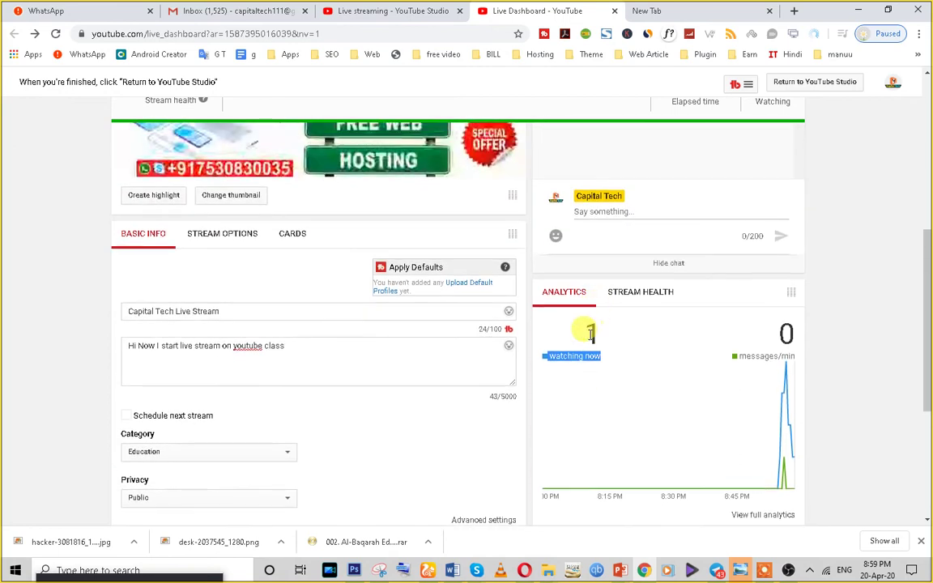
pyautogui.scroll(2, 588, 374)
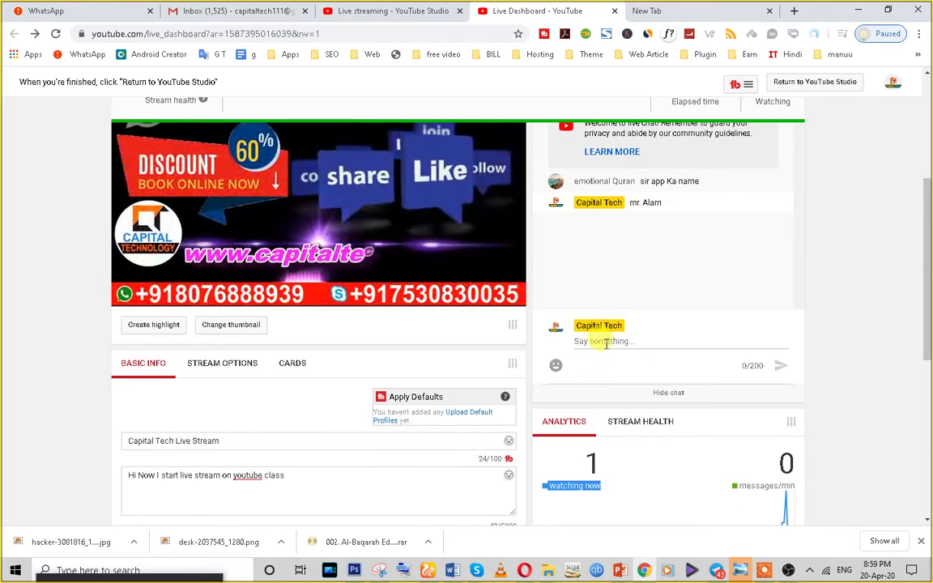
pyautogui.click(606, 341)
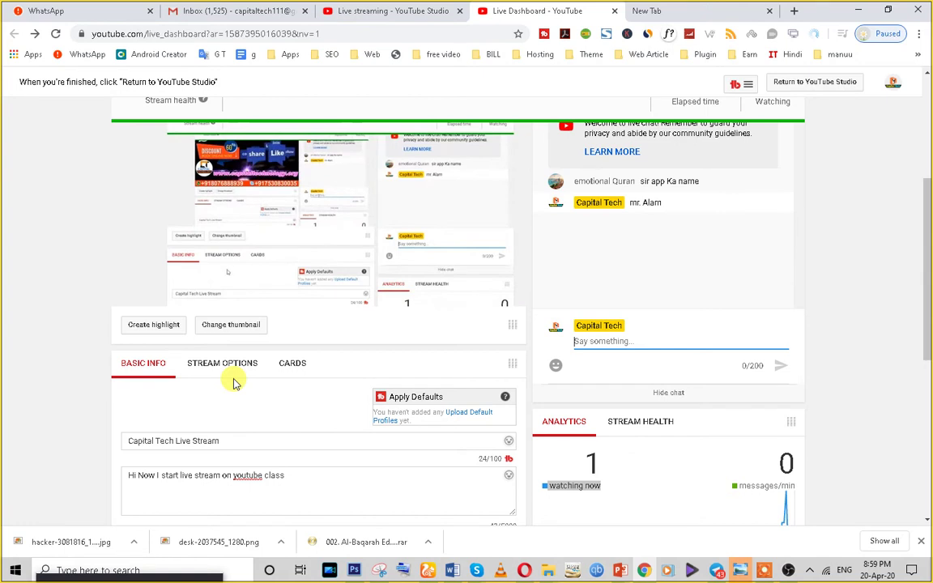
# Check the stream's live status, elapsed time, video preview and chat on the dashboard
pyautogui.scroll(-3, 233, 383)
pyautogui.scroll(4, 312, 389)
pyautogui.scroll(2, 225, 246)
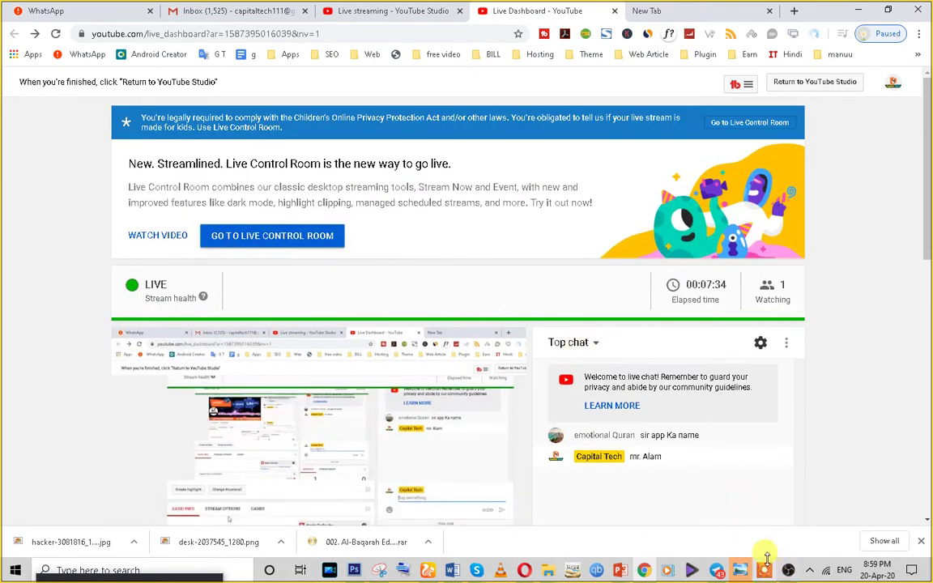
pyautogui.scroll(-3, 298, 370)
pyautogui.moveTo(771, 576)
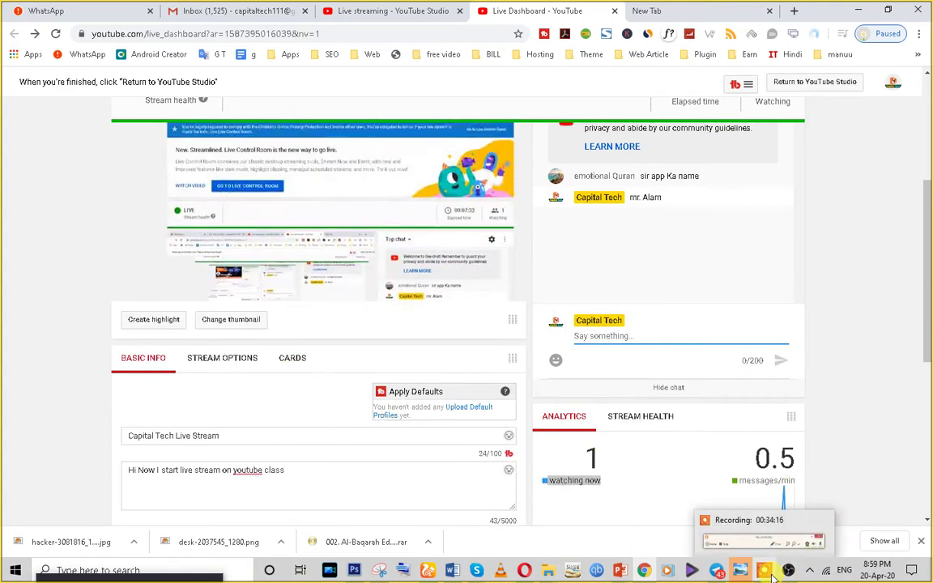
pyautogui.scroll(3, 292, 358)
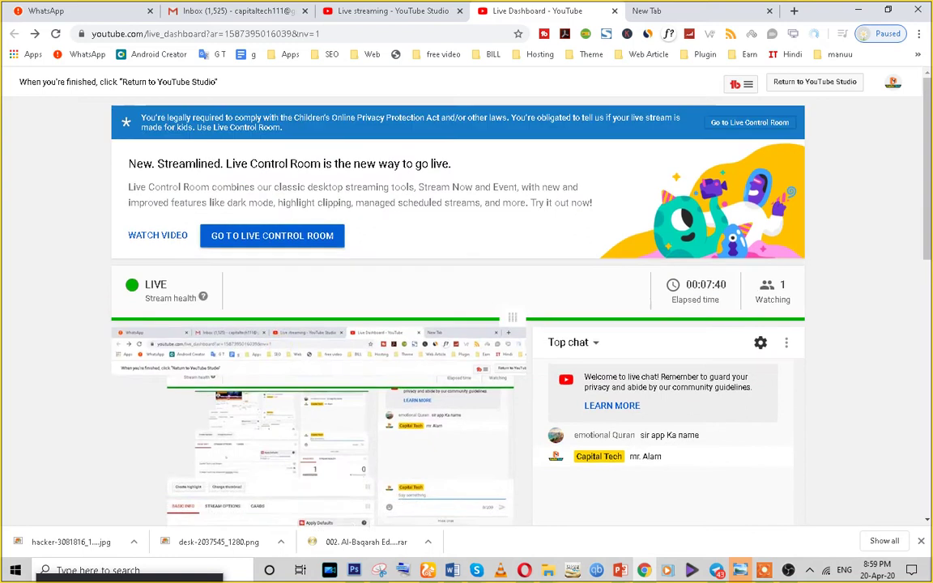
pyautogui.scroll(-3, 250, 389)
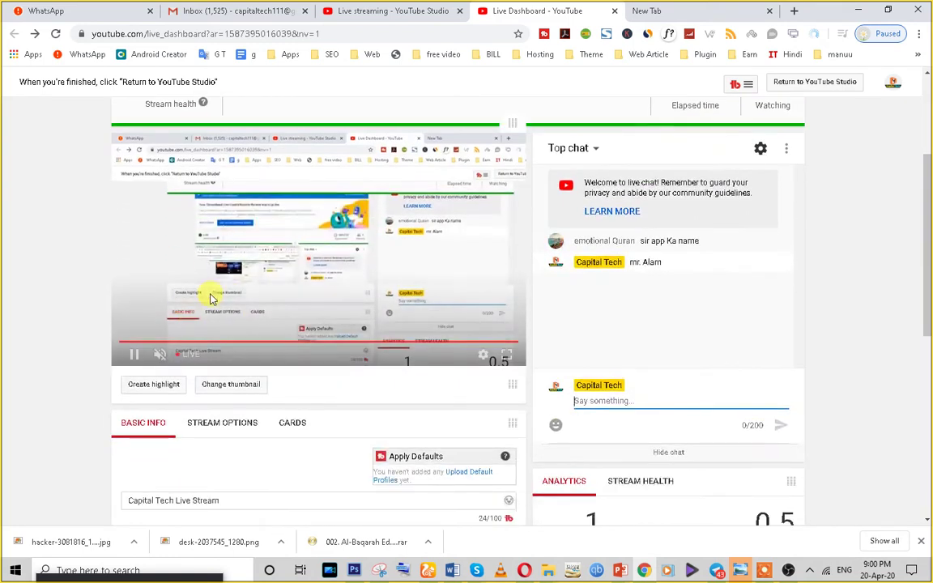
pyautogui.scroll(3, 309, 299)
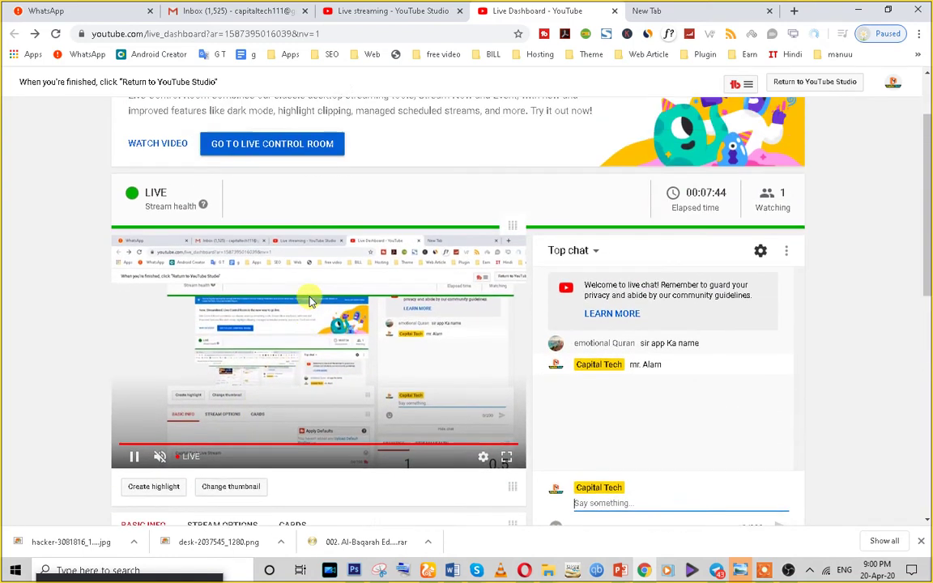
pyautogui.scroll(-1, 551, 160)
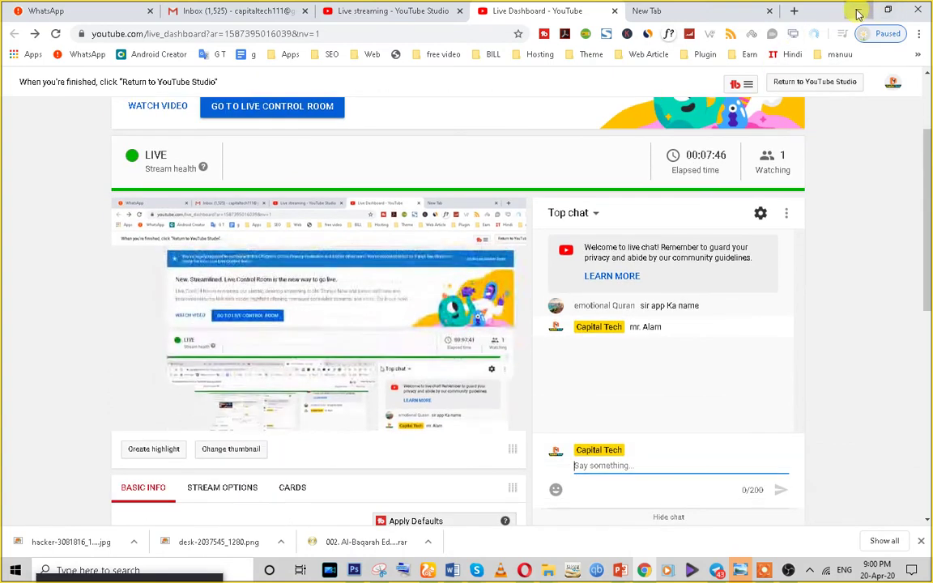
# Minimize Chrome and OBS to reach the desktop, and display Business Set-up.jpg in Windows Photo Viewer on the stream
pyautogui.click(857, 10)
pyautogui.click(857, 10)
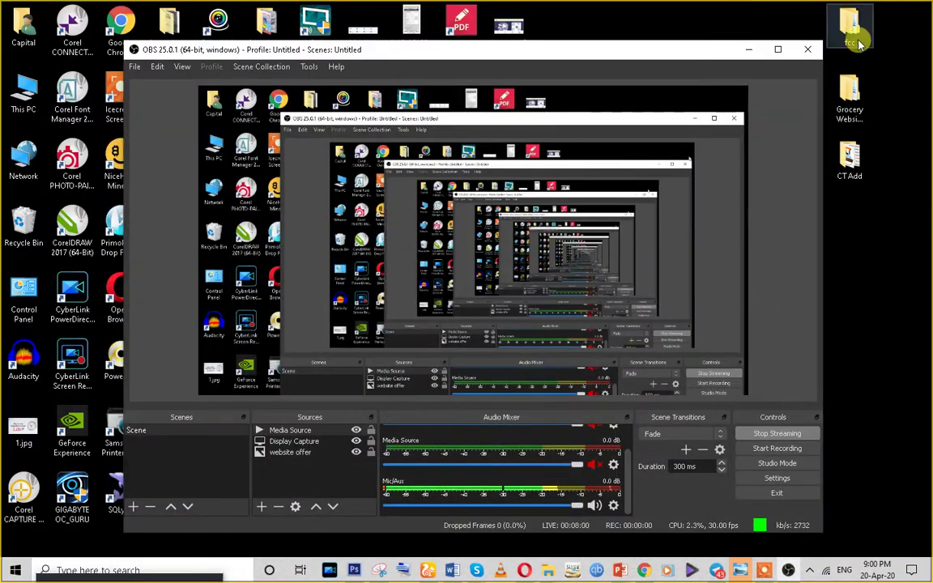
pyautogui.click(748, 49)
pyautogui.doubleClick(654, 366)
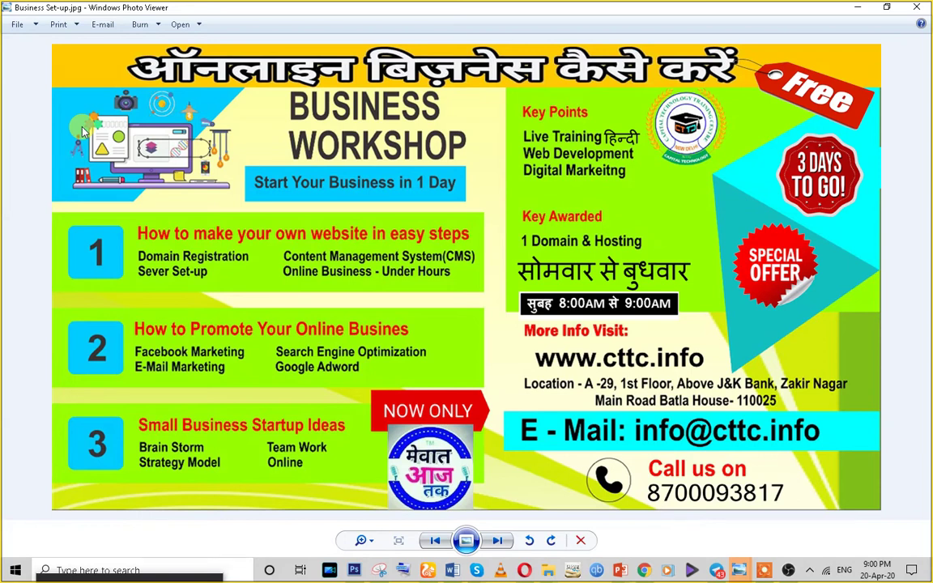
# Switch to OBS to view the available source types and the streaming controls, and return to the business workshop image
pyautogui.click(788, 570)
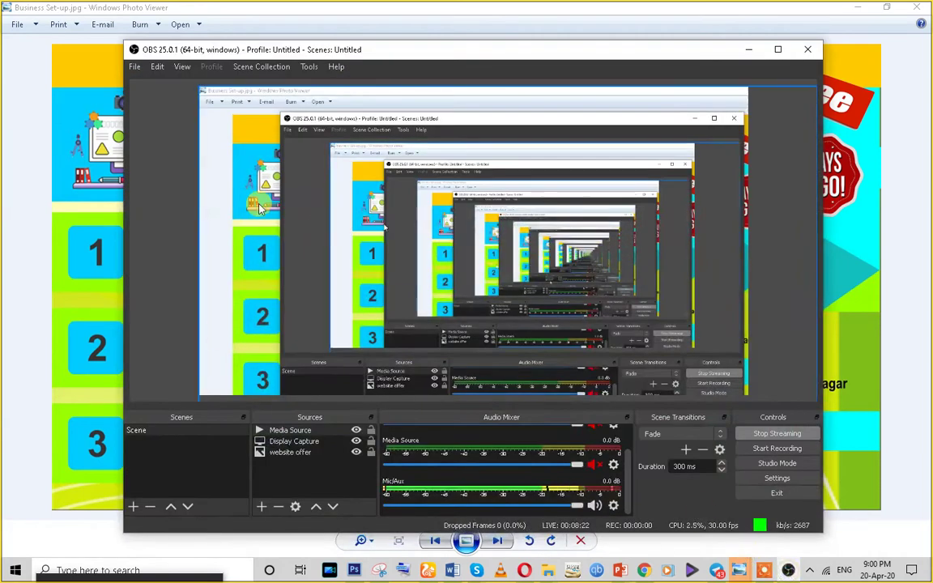
pyautogui.click(260, 505)
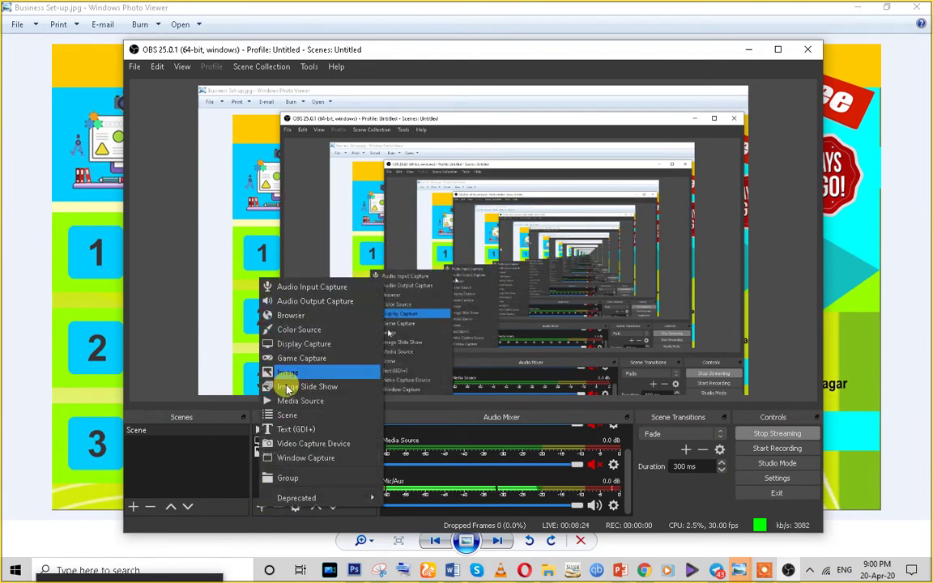
pyautogui.click(195, 465)
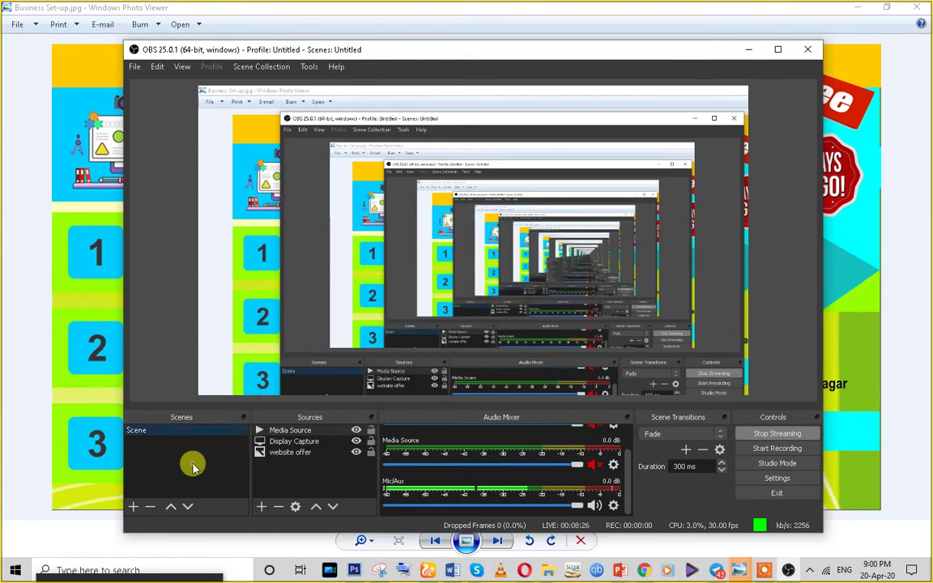
pyautogui.click(747, 51)
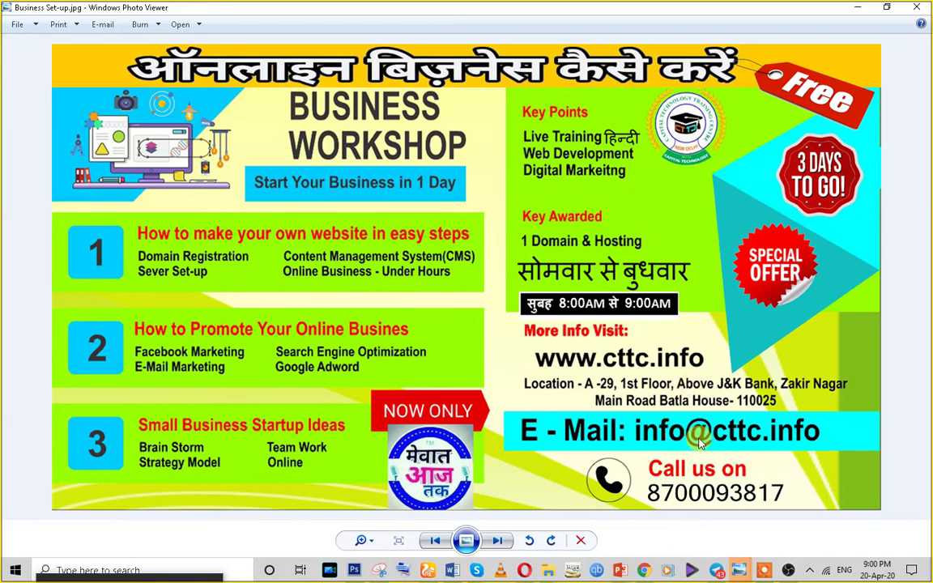
pyautogui.click(738, 570)
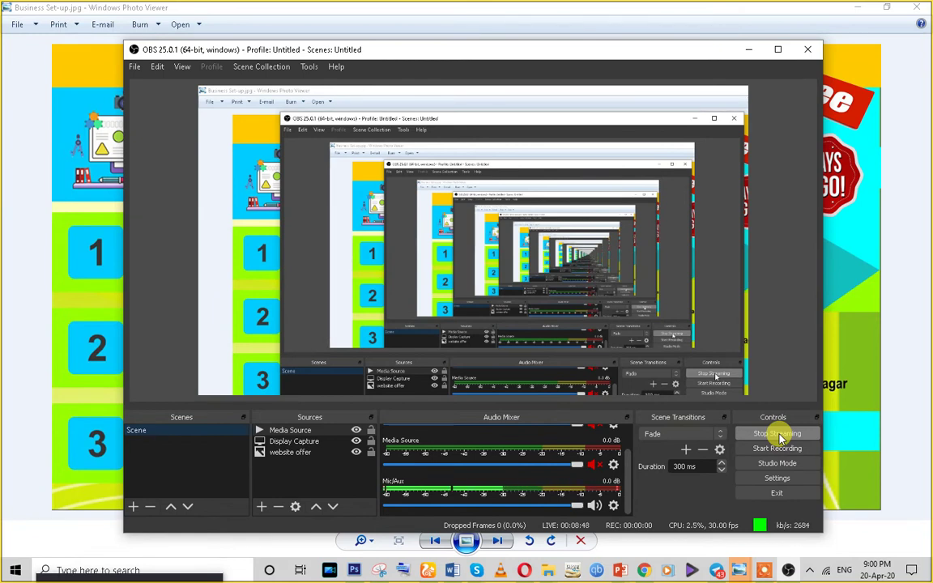
pyautogui.click(878, 298)
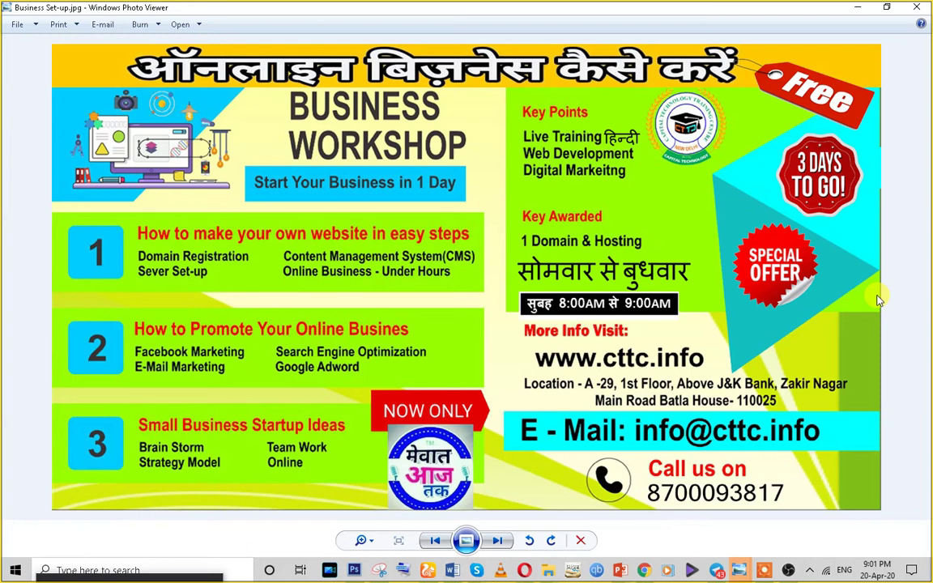
# Switch to Chrome, search Google for "obs studio" in the empty tab, and open the obsproject.com result
pyautogui.click(860, 9)
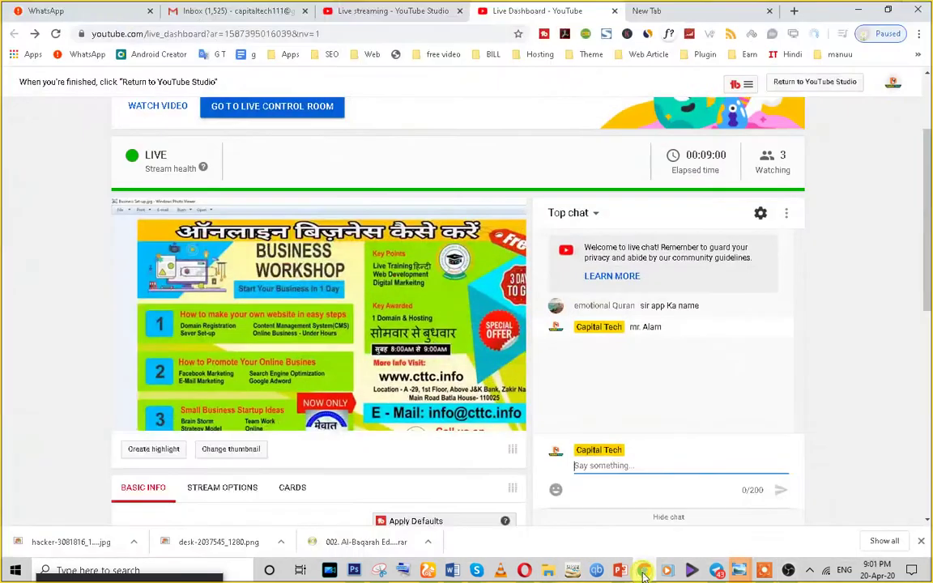
pyautogui.click(642, 569)
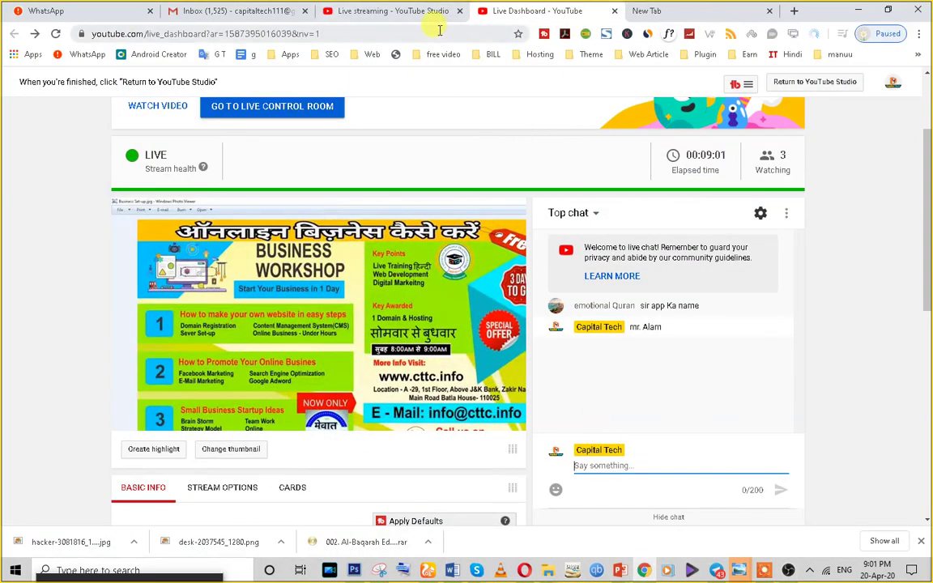
pyautogui.click(644, 11)
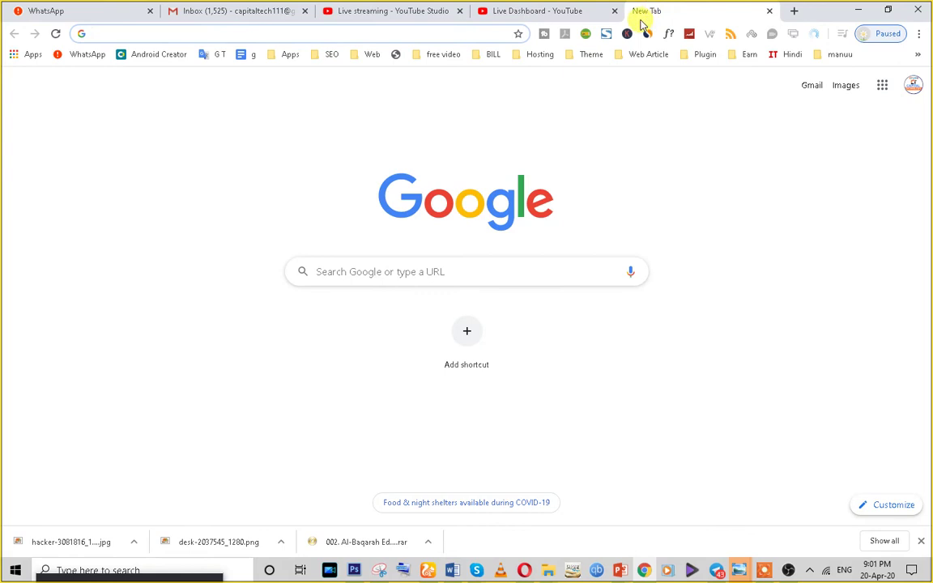
pyautogui.write('obs')
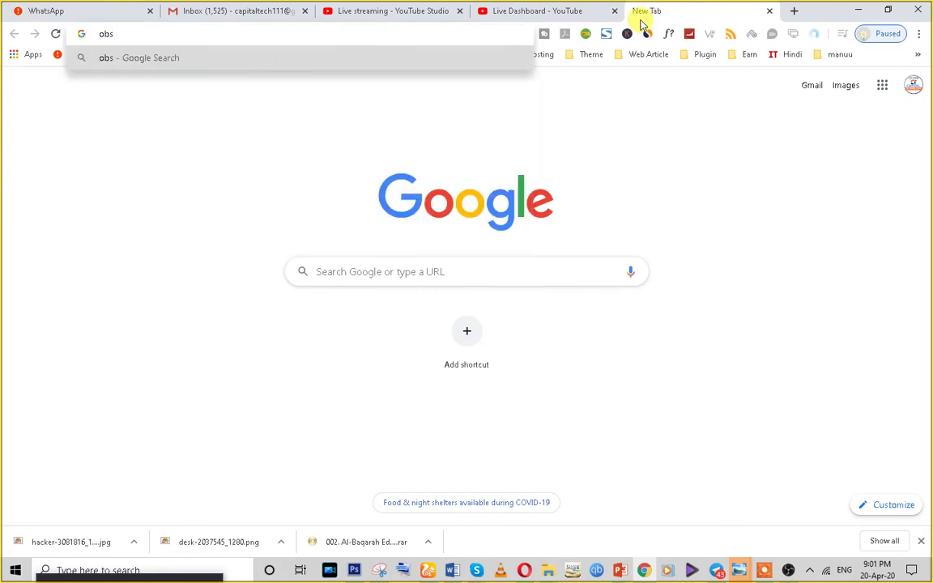
pyautogui.write(' studio')
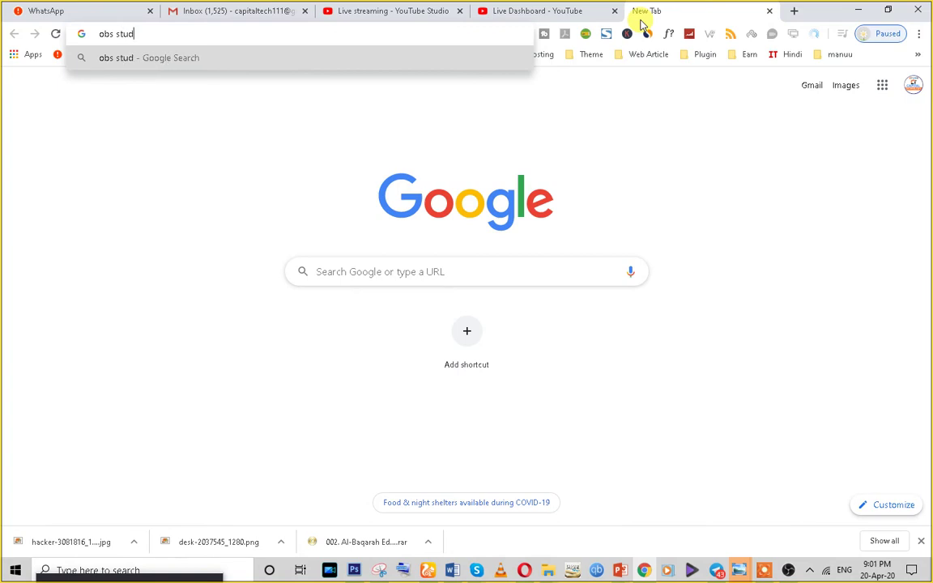
pyautogui.press('Return')
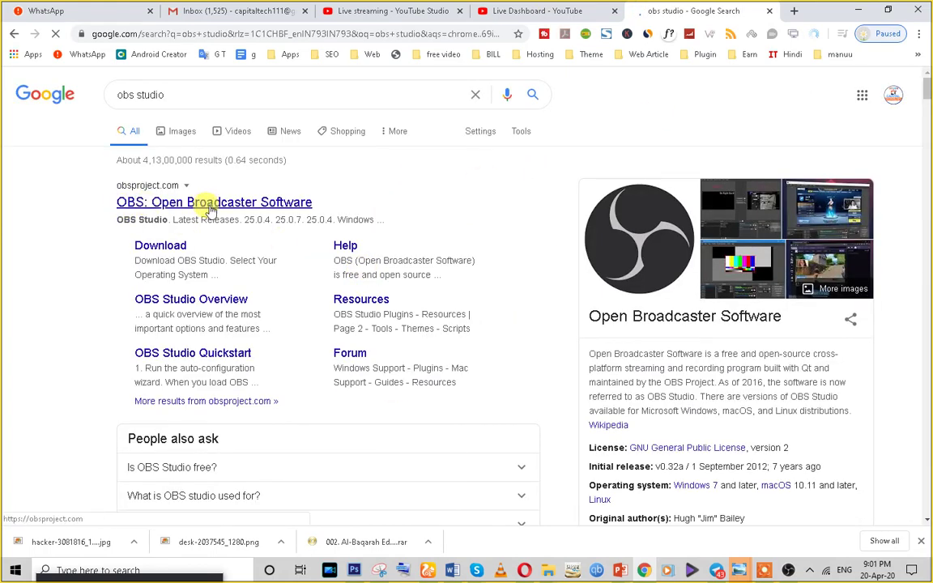
pyautogui.click(209, 204)
# Examine the OBS Studio homepage, including its operating system download options, program screenshot, sponsors and features
pyautogui.scroll(-3, 209, 204)
pyautogui.scroll(1, 272, 236)
pyautogui.scroll(-3, 434, 356)
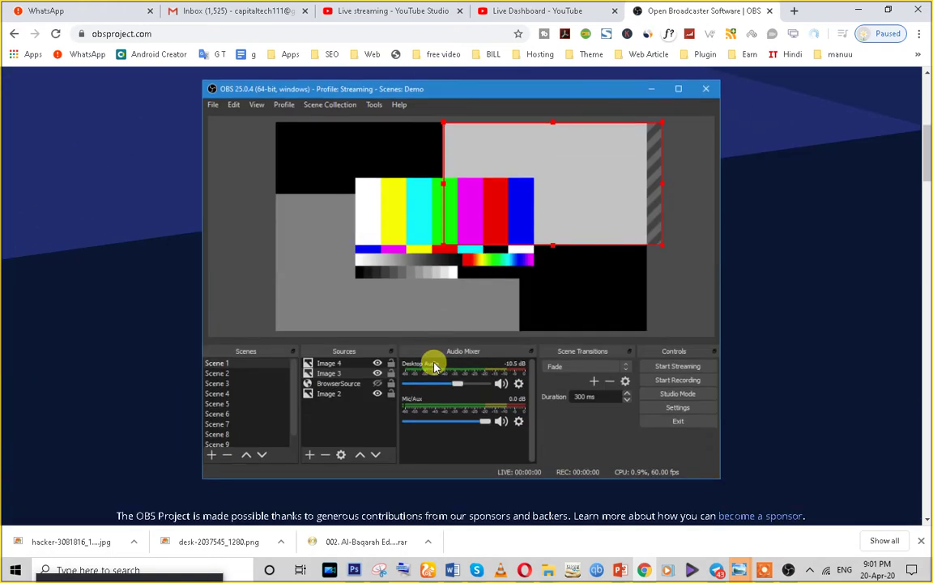
pyautogui.scroll(-1, 434, 367)
pyautogui.scroll(5, 434, 367)
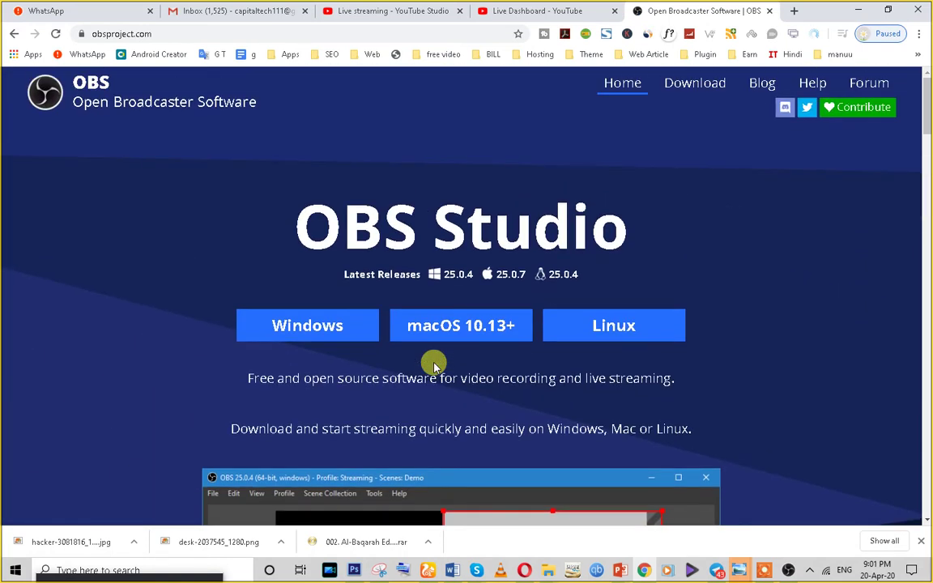
pyautogui.scroll(-1, 434, 367)
pyautogui.scroll(1, 434, 367)
pyautogui.scroll(-7, 434, 367)
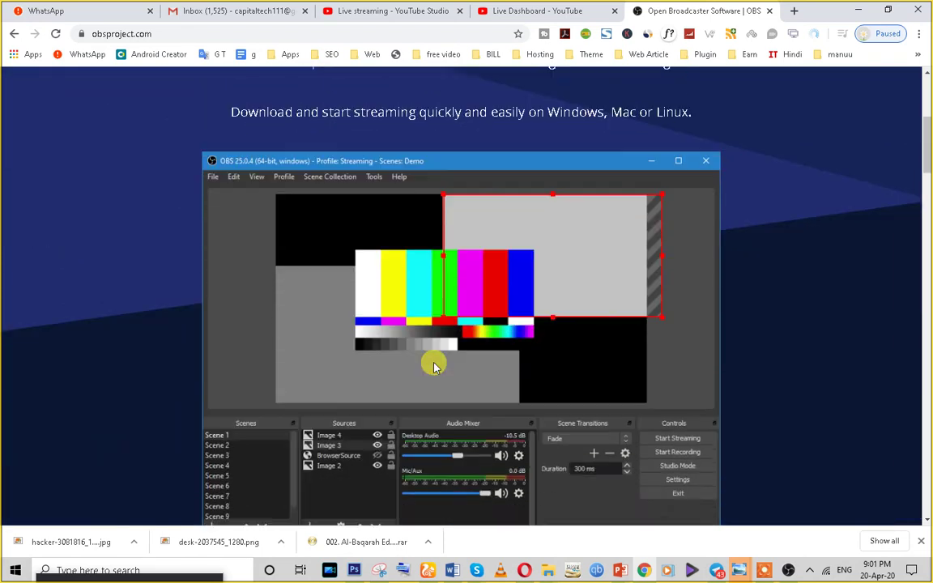
pyautogui.scroll(-7, 434, 366)
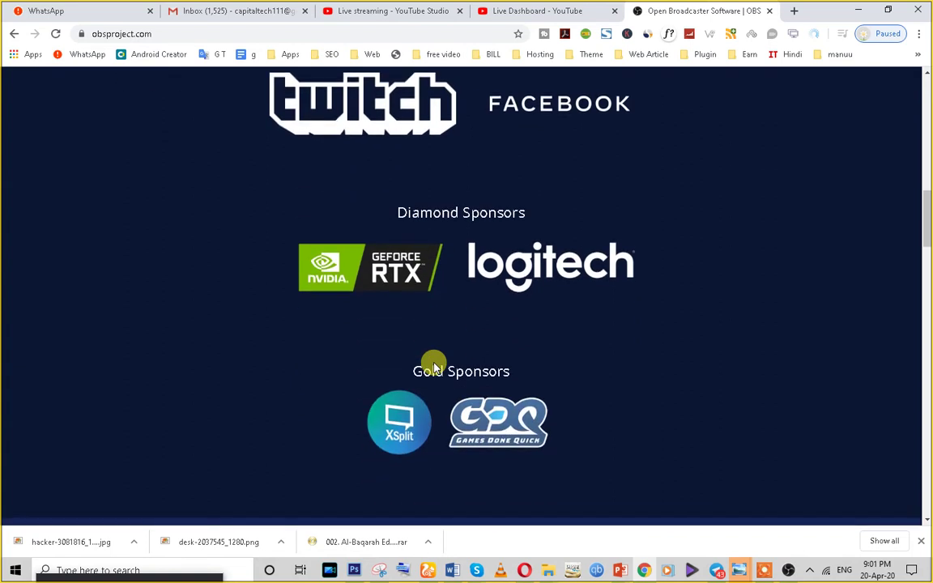
pyautogui.scroll(-6, 434, 367)
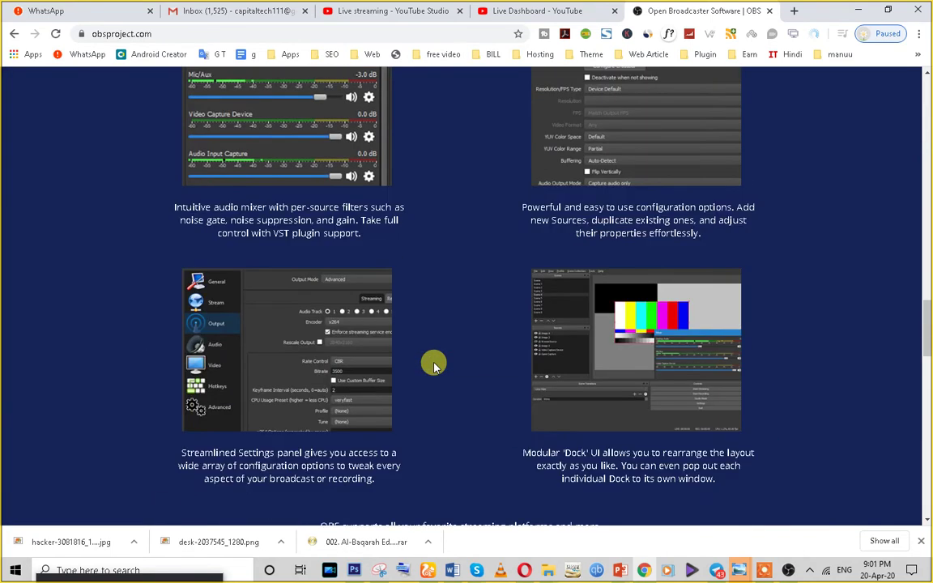
pyautogui.scroll(8, 434, 366)
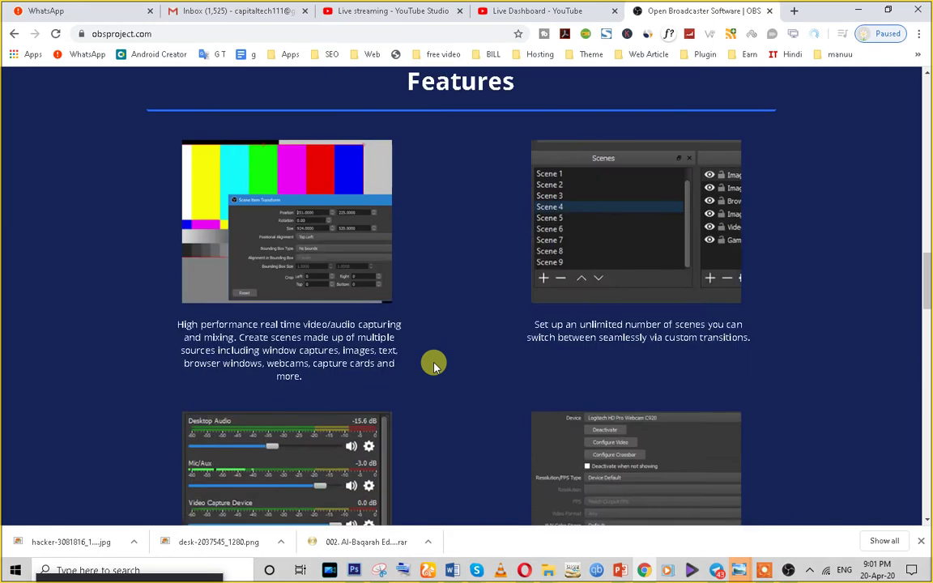
pyautogui.scroll(2, 434, 365)
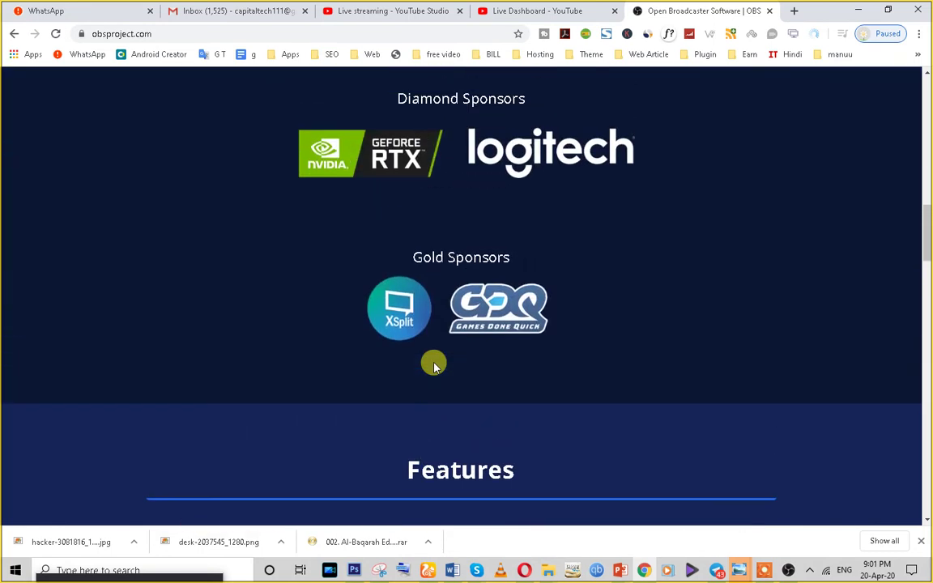
pyautogui.scroll(3, 413, 361)
pyautogui.scroll(5, 413, 361)
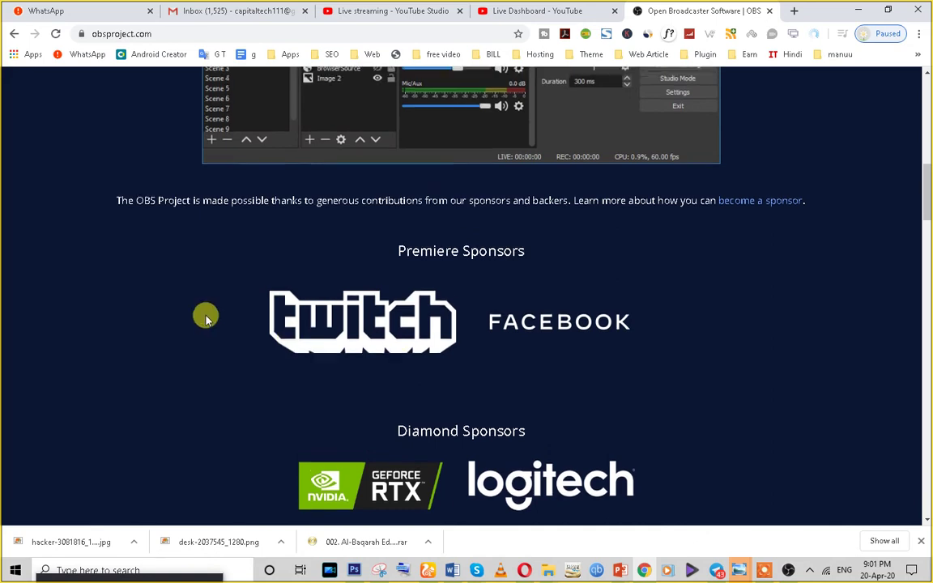
pyautogui.scroll(3, 205, 317)
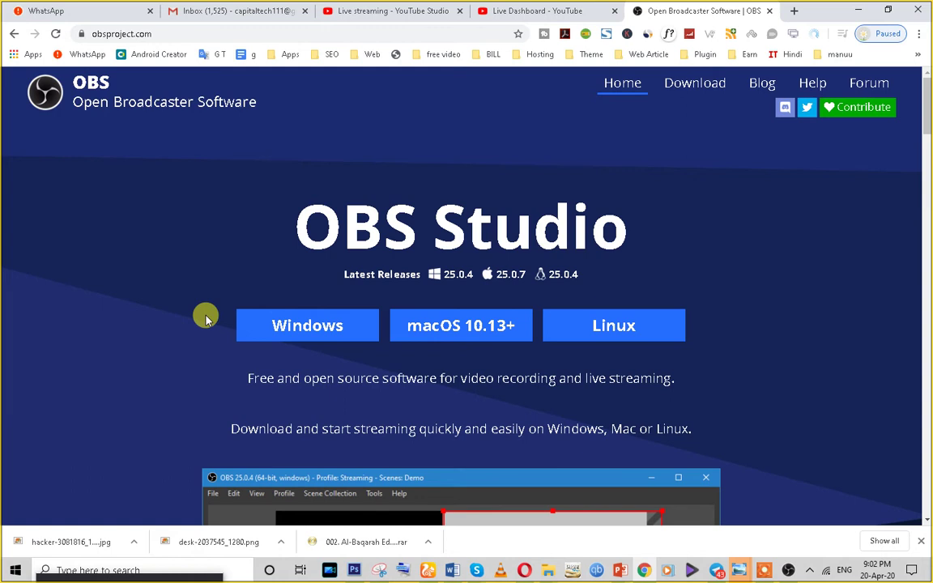
# Look through the OBS Studio homepage down to the sponsors, close the browser's downloads bar, and return to the page's beginning
pyautogui.scroll(-4, 205, 317)
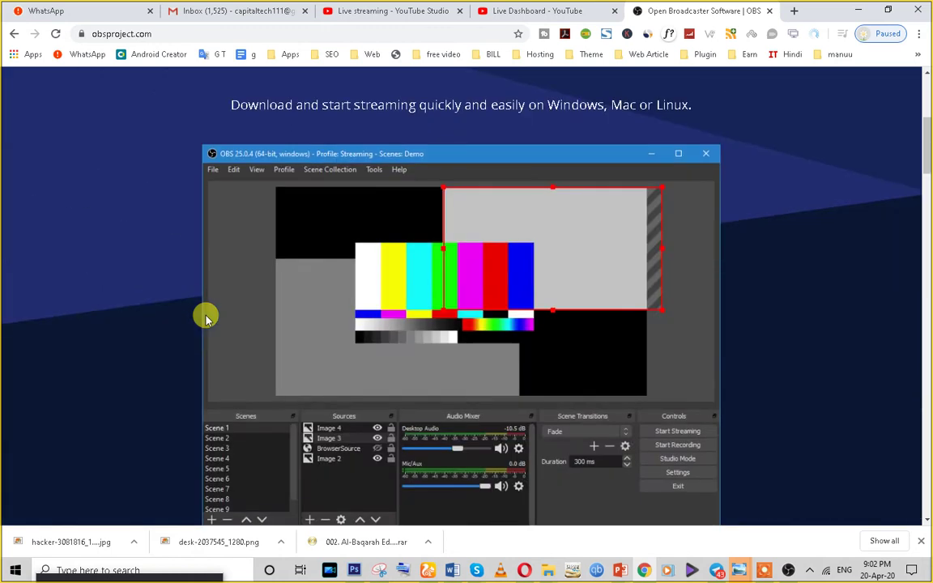
pyautogui.scroll(-4, 205, 318)
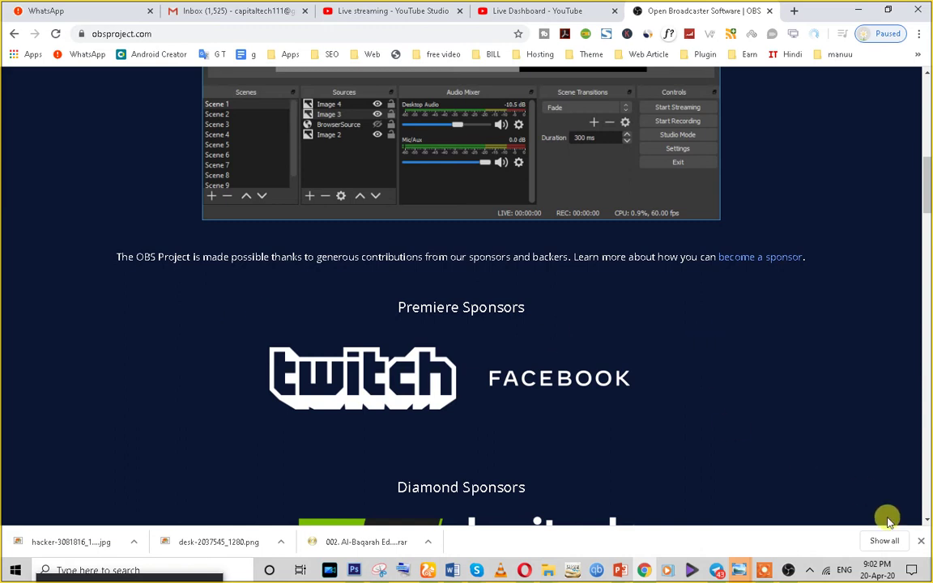
pyautogui.click(921, 541)
pyautogui.scroll(6, 615, 339)
pyautogui.scroll(3, 616, 338)
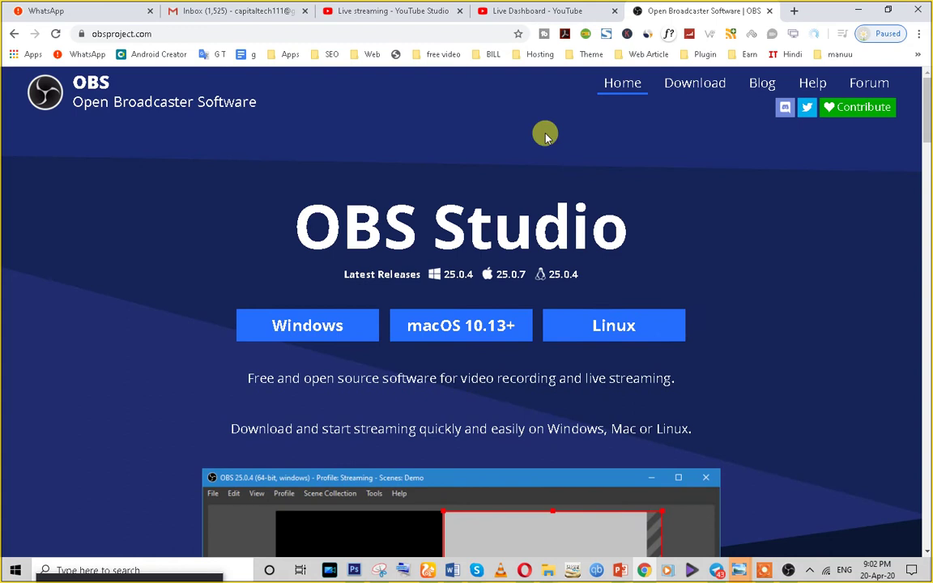
# Pause the stream preview on the YouTube Live Dashboard, stop streaming in OBS, and return to the dashboard
pyautogui.click(526, 10)
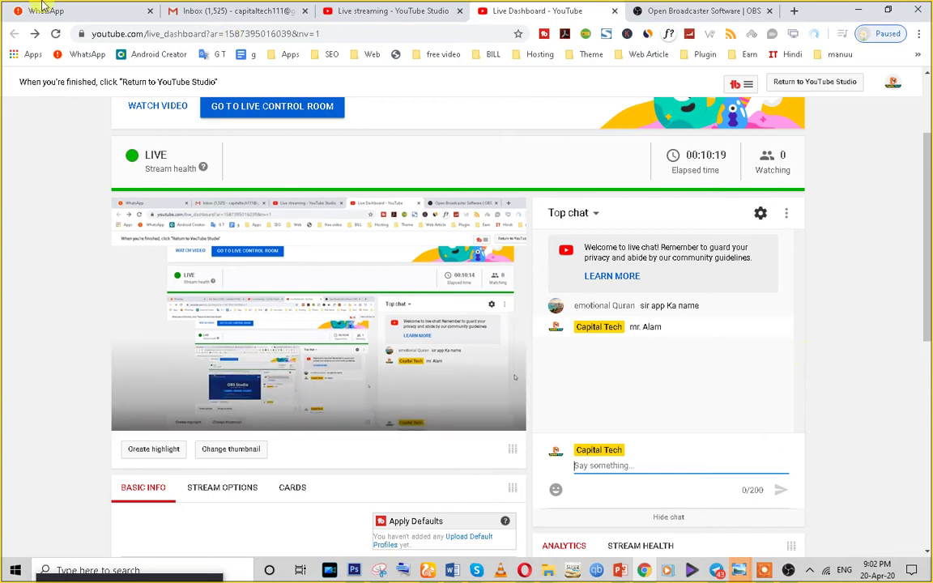
pyautogui.click(135, 318)
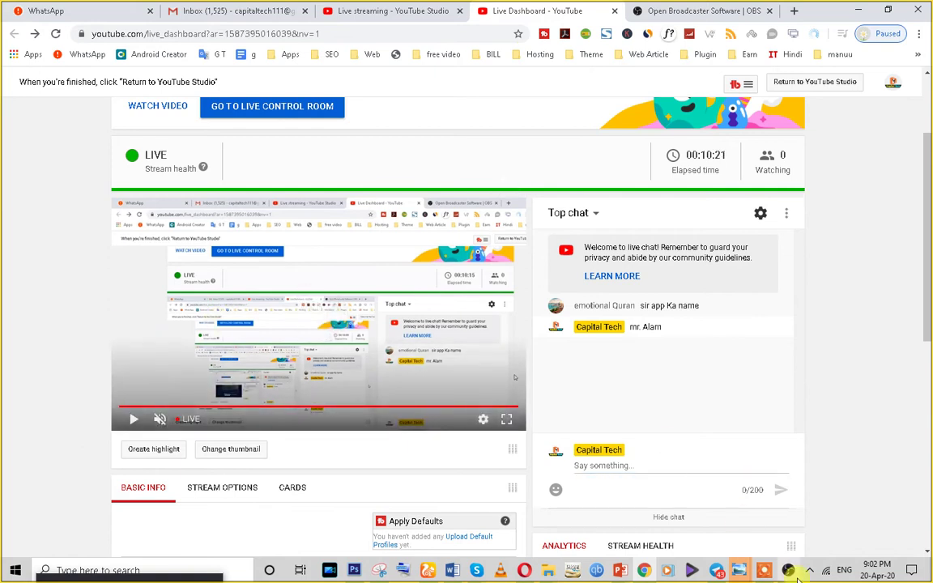
pyautogui.click(790, 571)
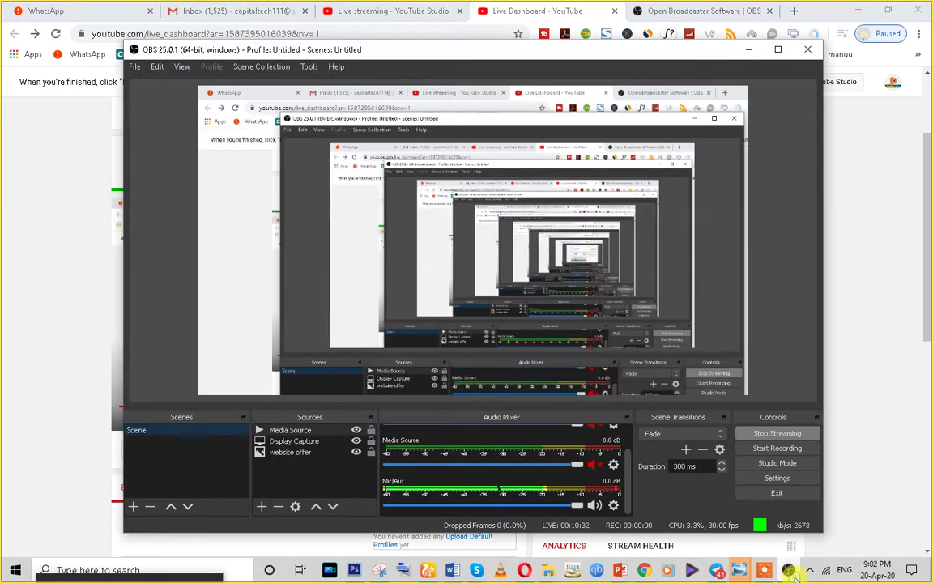
pyautogui.click(762, 435)
pyautogui.click(850, 385)
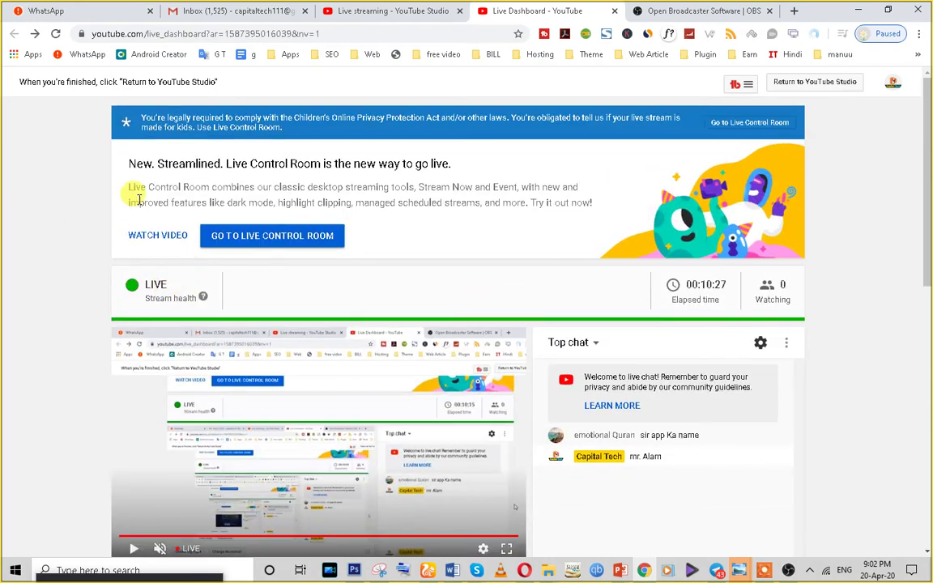
# Reload the Live Dashboard, then open Creator Studio for the channel and browse its full list of videos
pyautogui.click(56, 34)
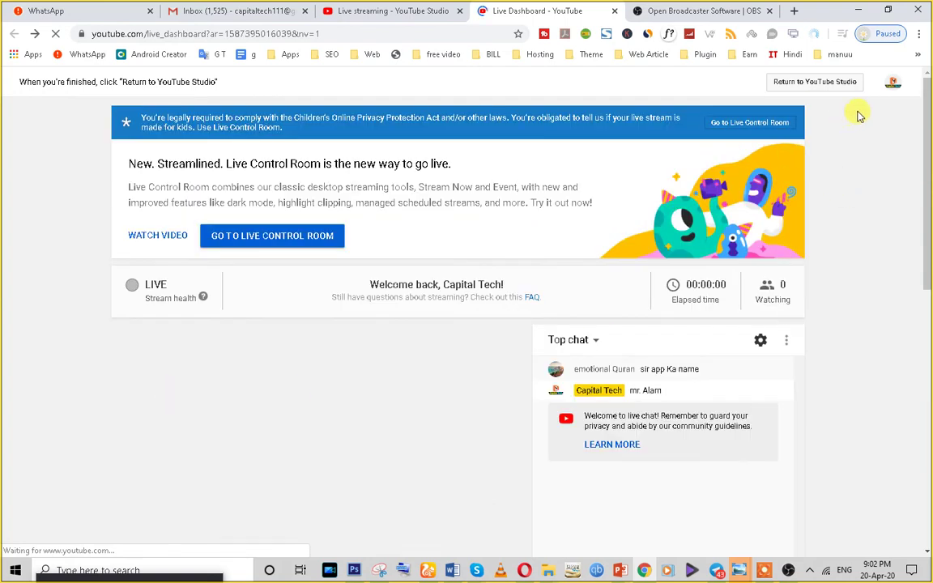
pyautogui.click(893, 84)
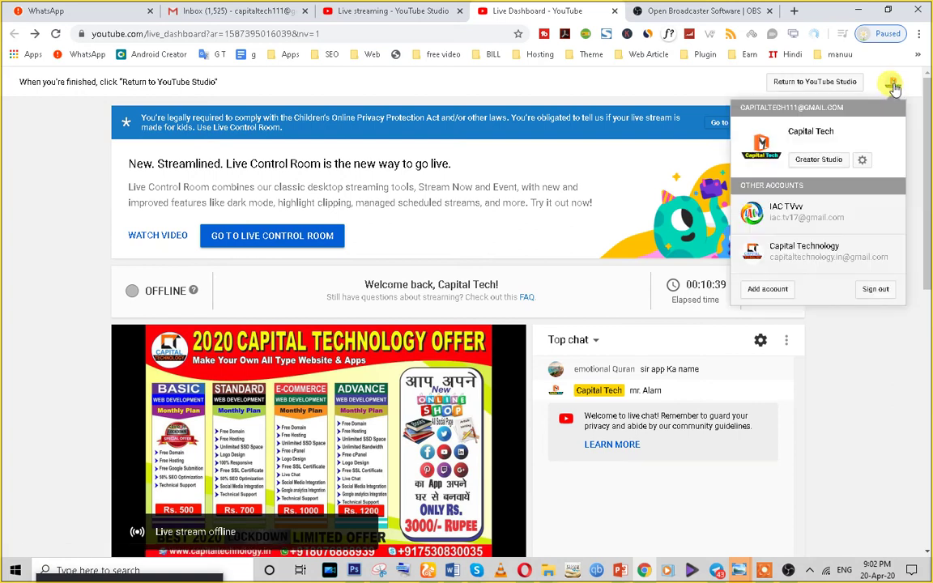
pyautogui.click(834, 161)
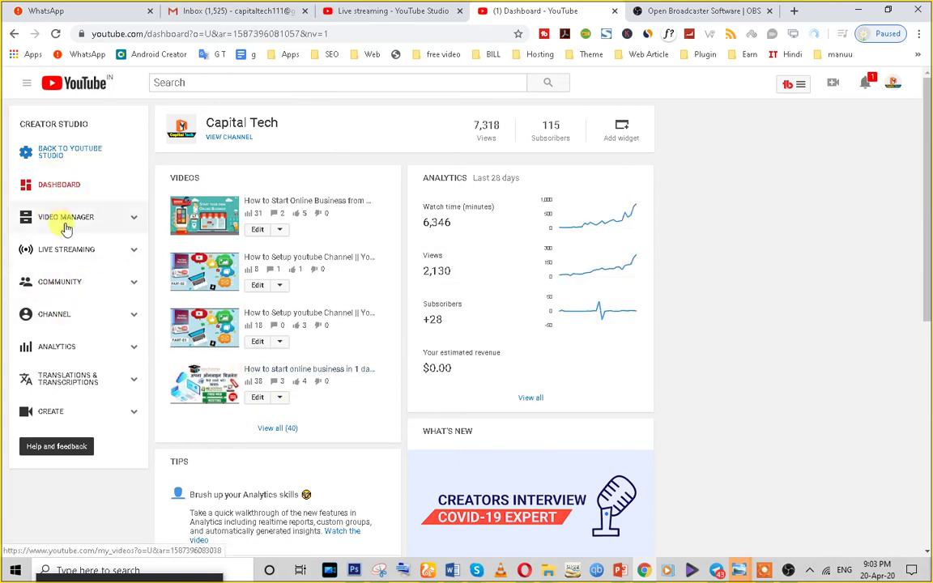
pyautogui.click(289, 431)
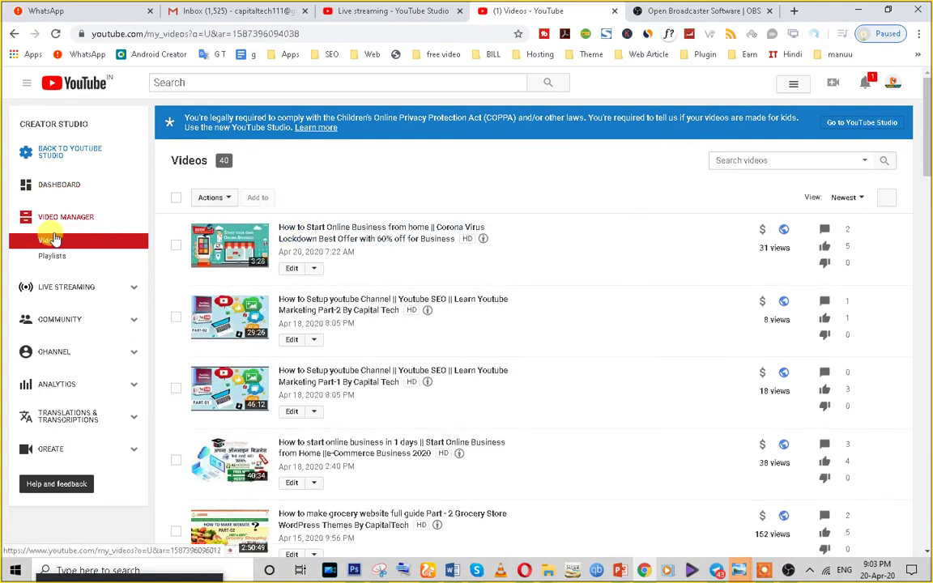
pyautogui.scroll(-4, 517, 333)
pyautogui.scroll(4, 517, 331)
pyautogui.scroll(-6, 240, 362)
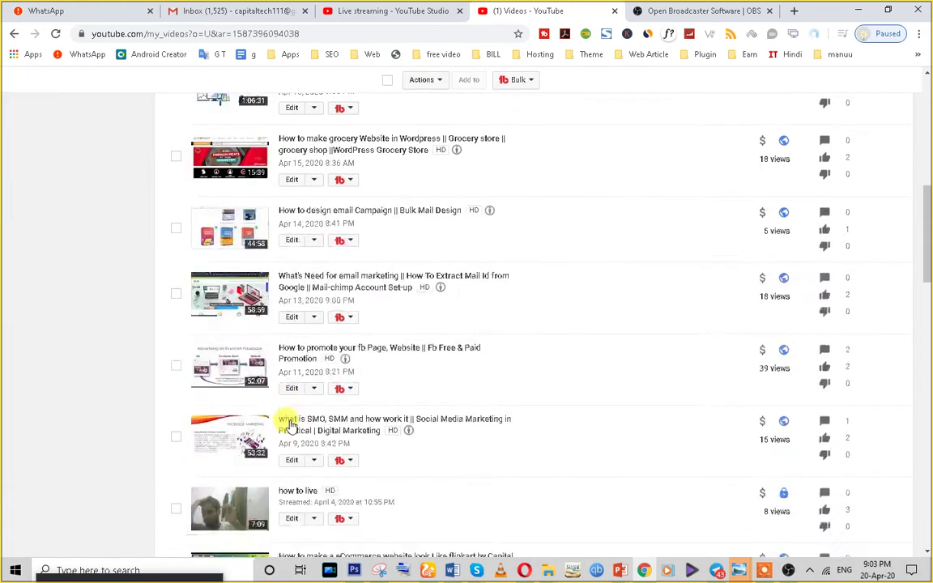
pyautogui.scroll(6, 285, 419)
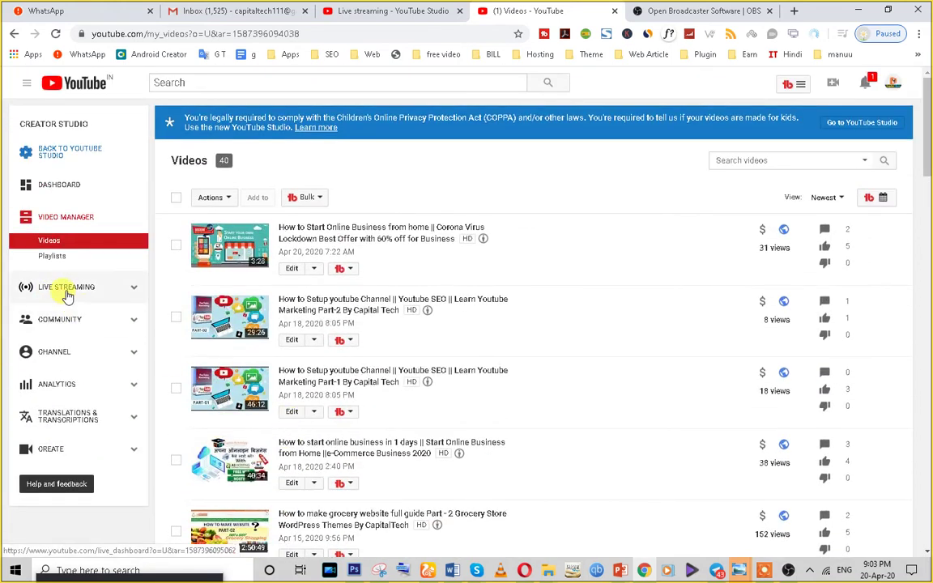
# Open the Live Control Room from Creator Studio's live streaming section, and close both YouTube live streaming tabs
pyautogui.click(70, 293)
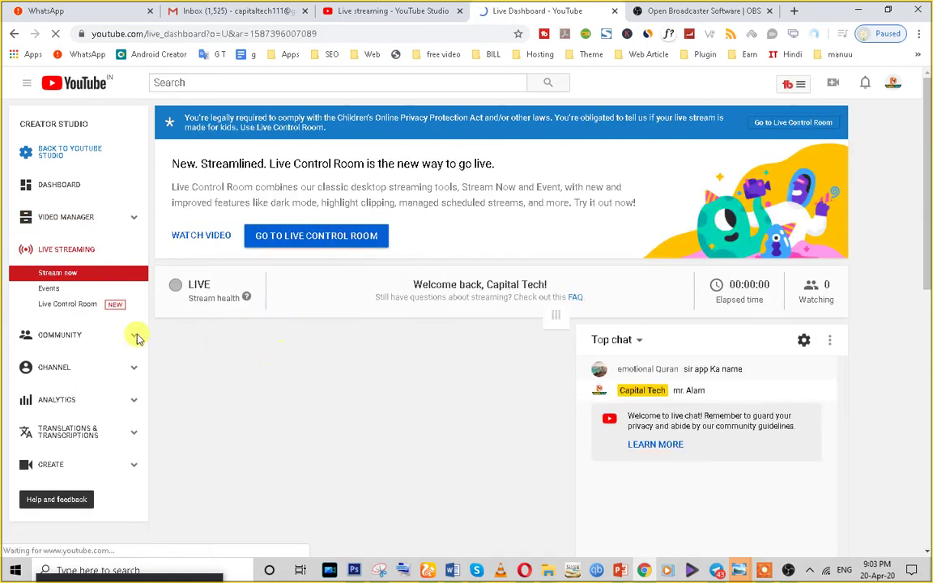
pyautogui.click(76, 316)
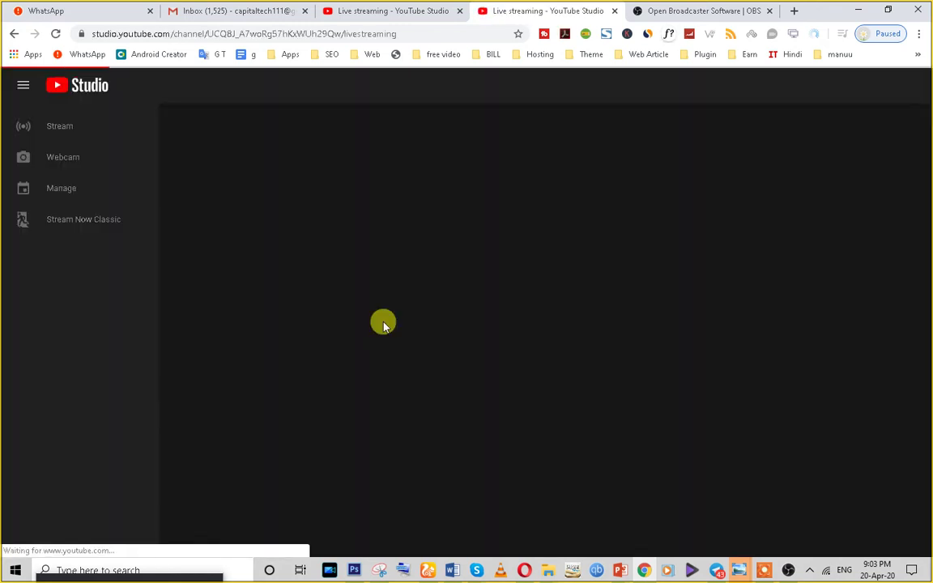
pyautogui.click(356, 10)
pyautogui.click(280, 33)
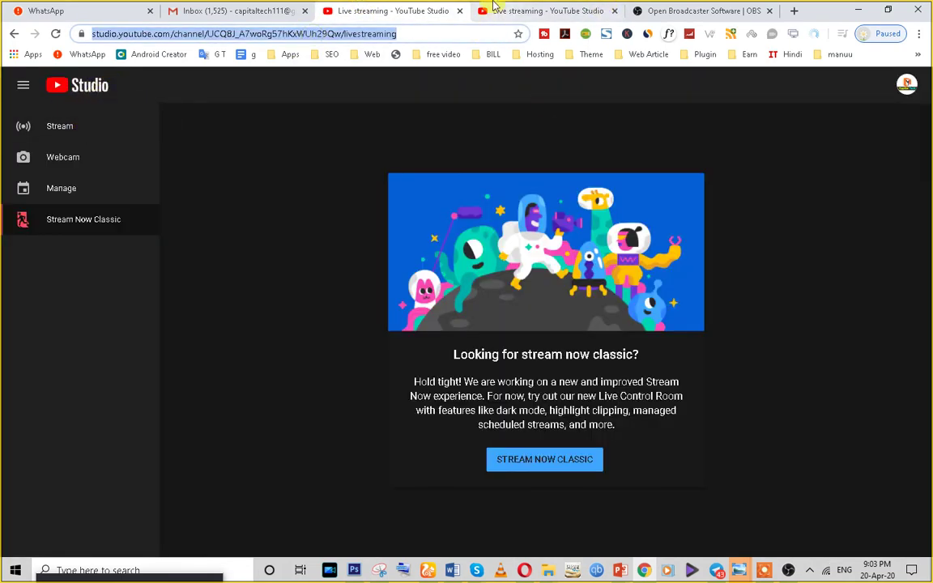
pyautogui.click(461, 10)
pyautogui.click(461, 11)
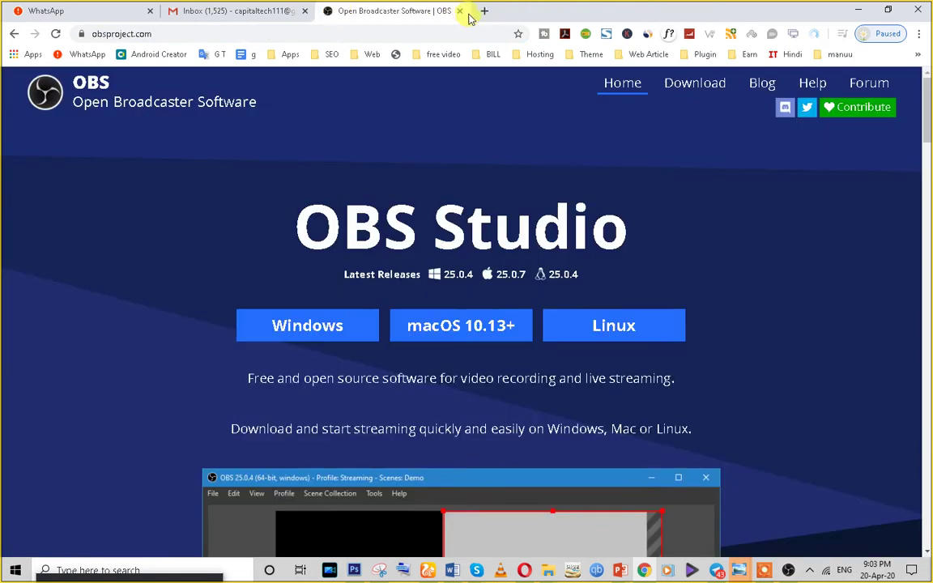
# Open youtube.com in a new tab and go to the channel's YouTube Studio dashboard
pyautogui.click(483, 11)
pyautogui.write('yo')
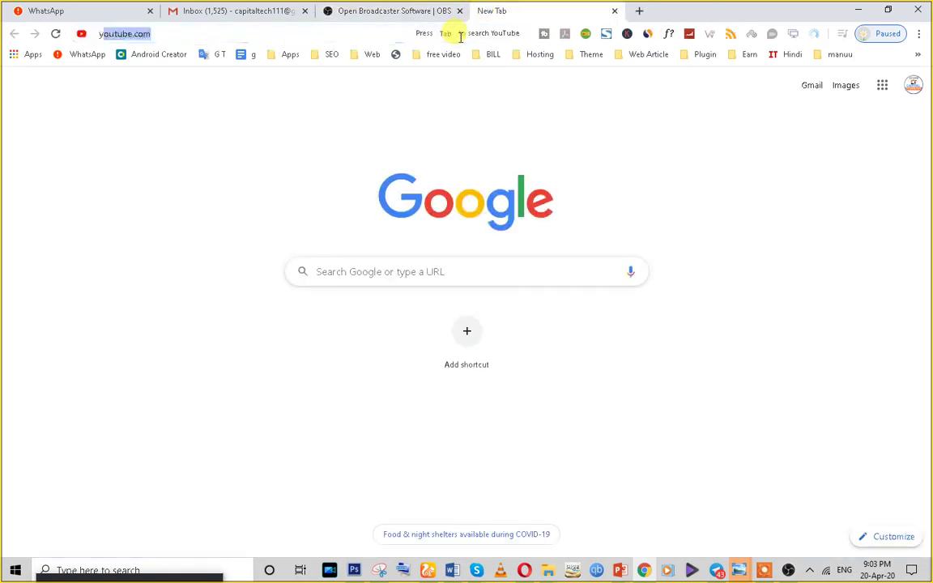
pyautogui.write('u')
pyautogui.press('Return')
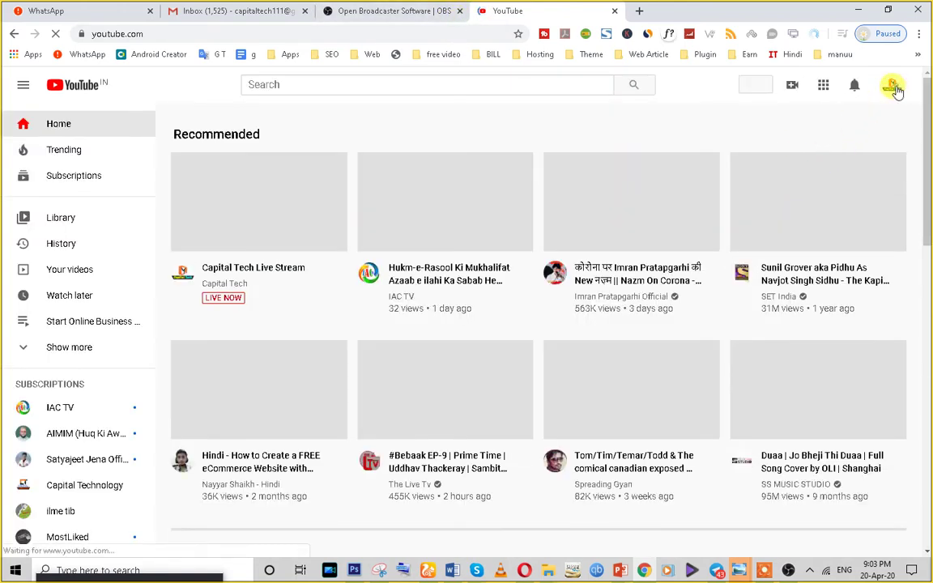
pyautogui.click(894, 86)
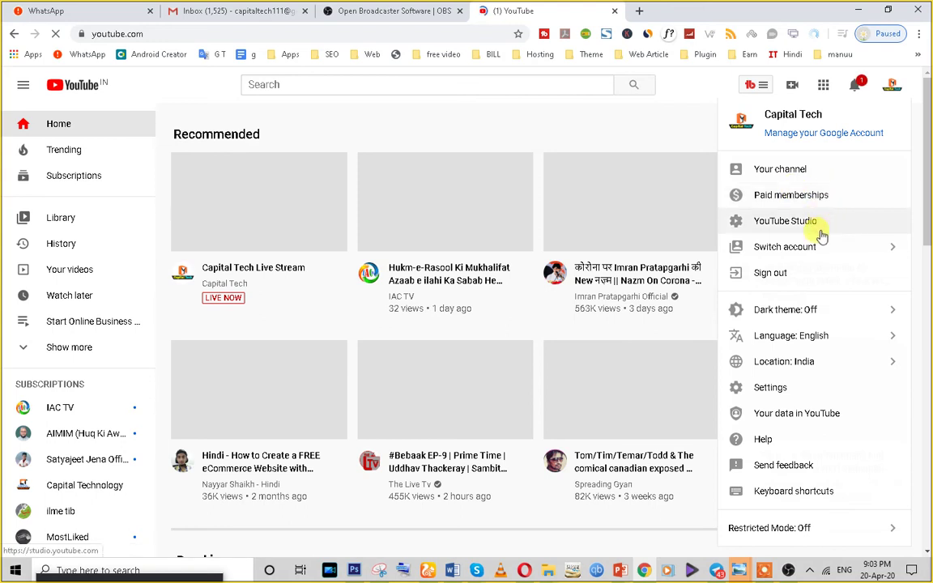
pyautogui.click(802, 222)
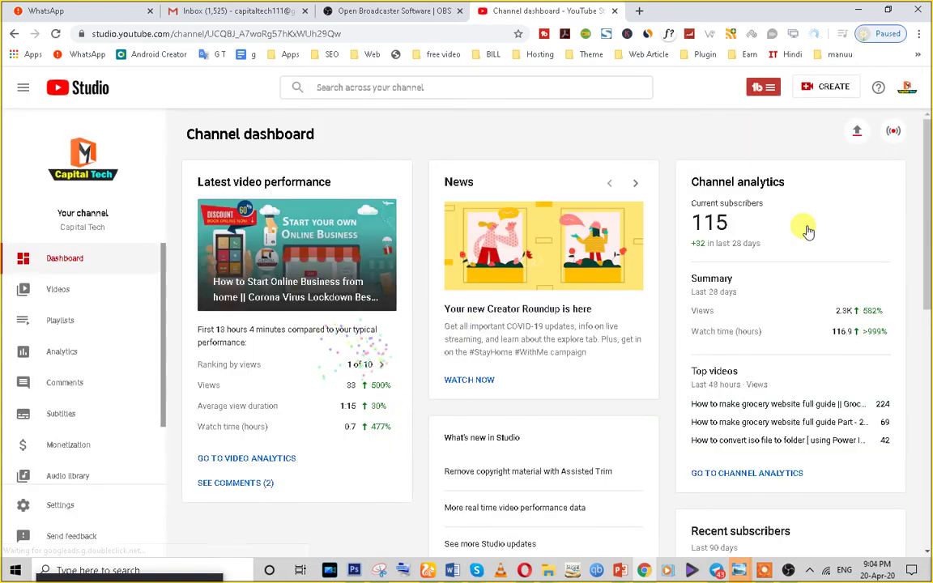
# List the channel's live videos and open the details of the "Capital Tech Live Stream" replay from Apr 20, 2020
pyautogui.click(71, 295)
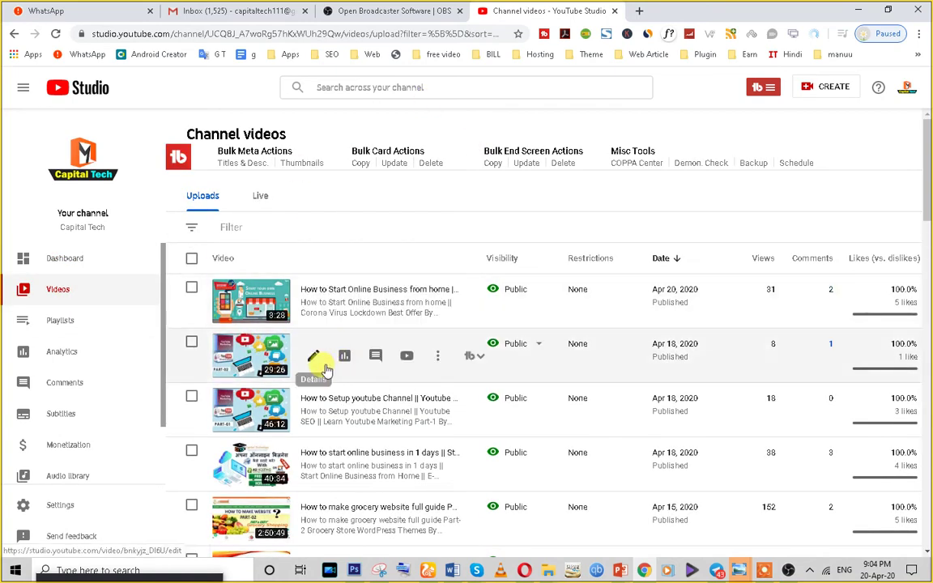
pyautogui.click(260, 197)
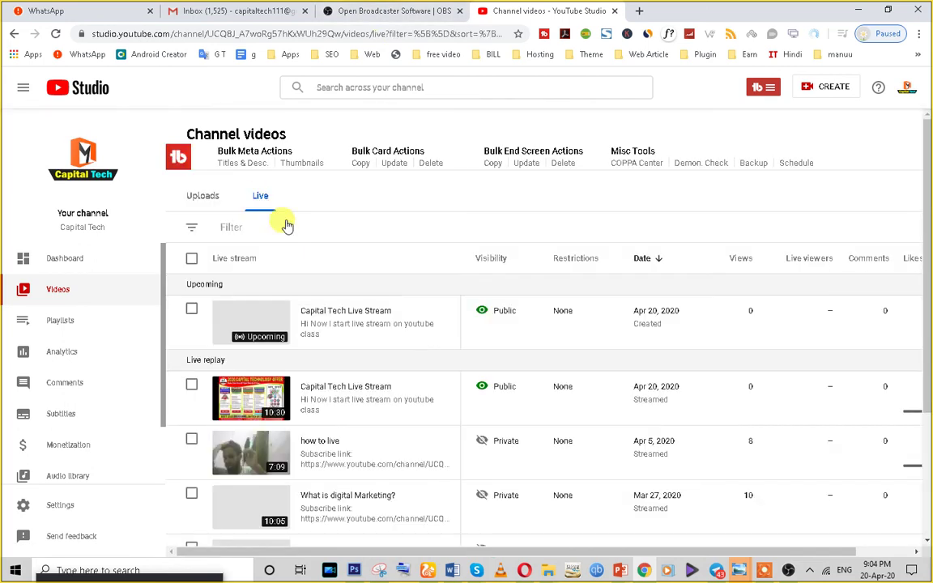
pyautogui.scroll(-1, 400, 437)
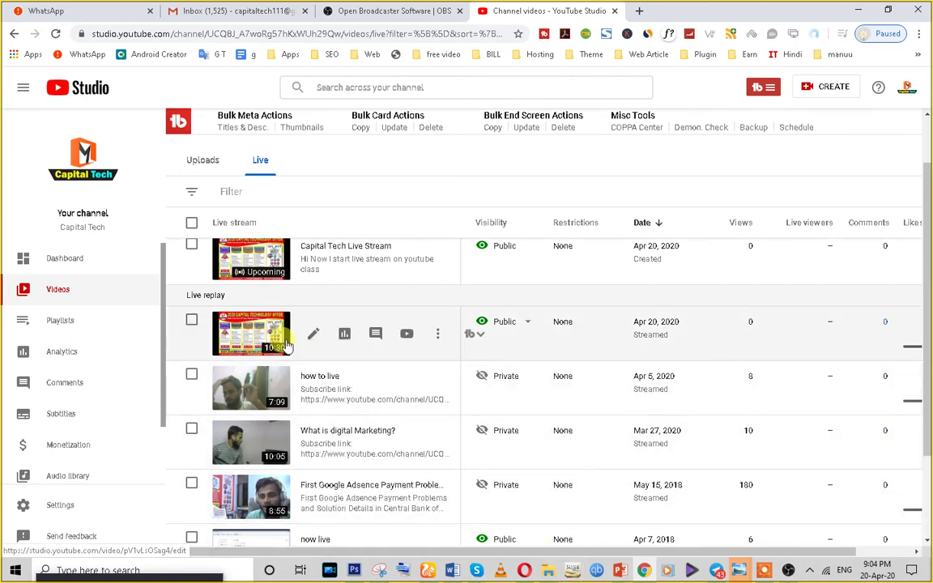
pyautogui.click(310, 337)
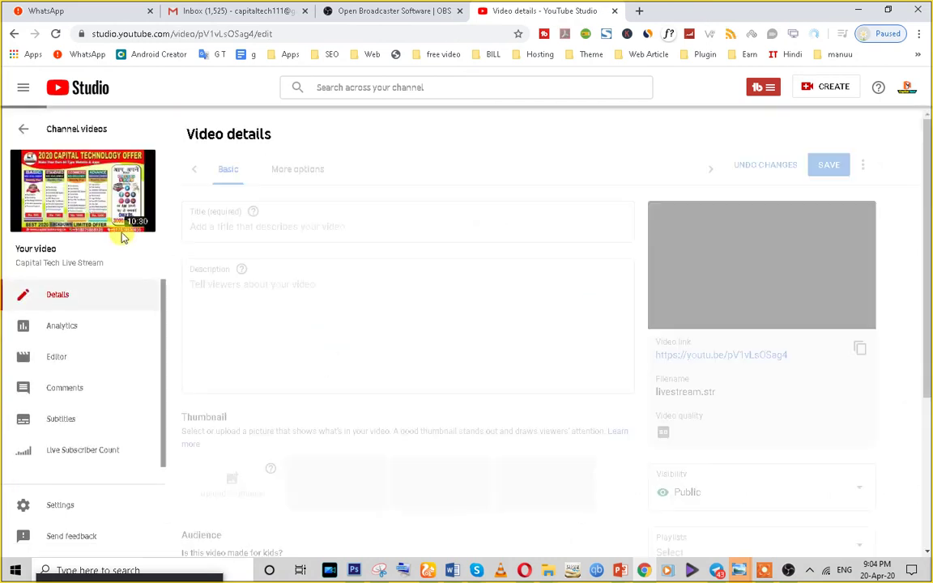
# Examine the replay's title, description, thumbnail, audience and tag fields, and return to the list of live videos
pyautogui.scroll(-1, 386, 327)
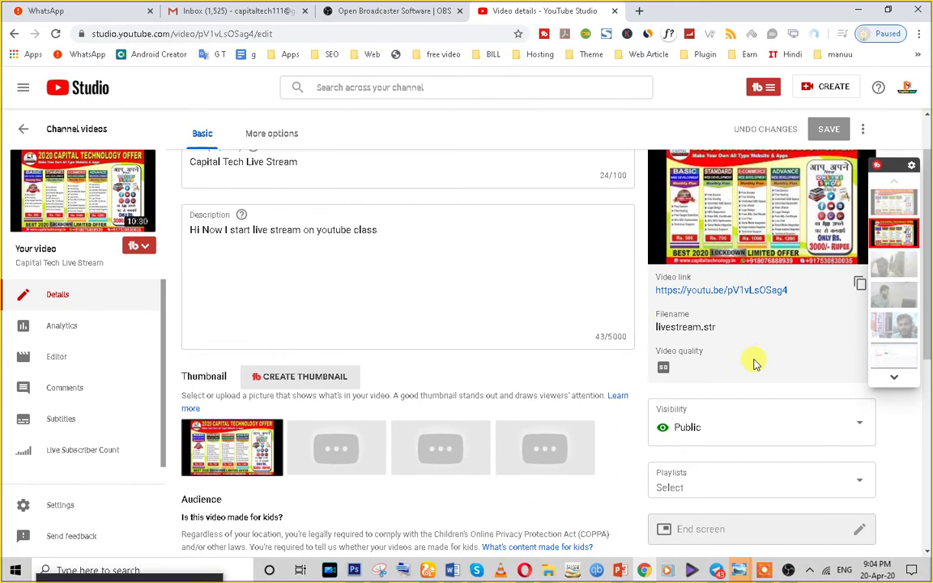
pyautogui.click(297, 230)
pyautogui.scroll(1, 308, 316)
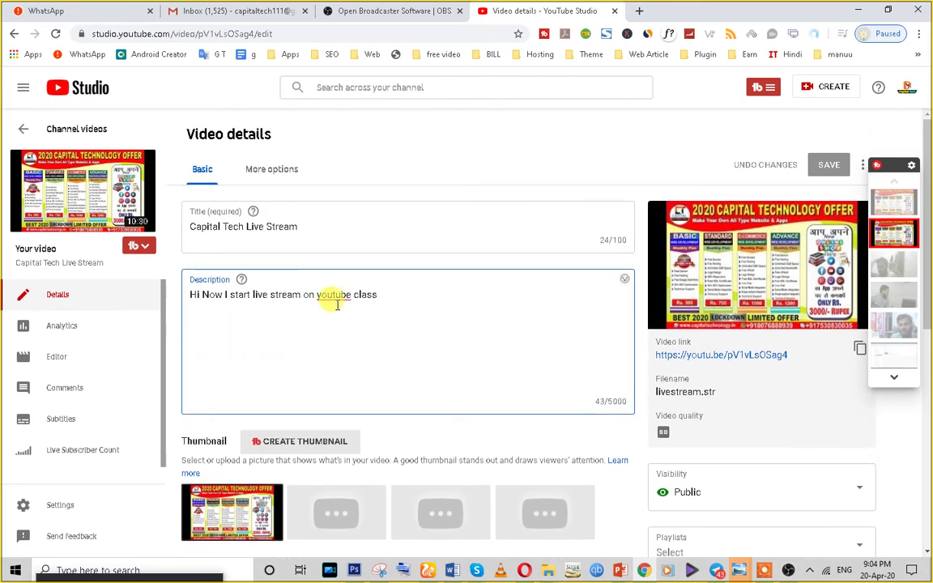
pyautogui.click(293, 227)
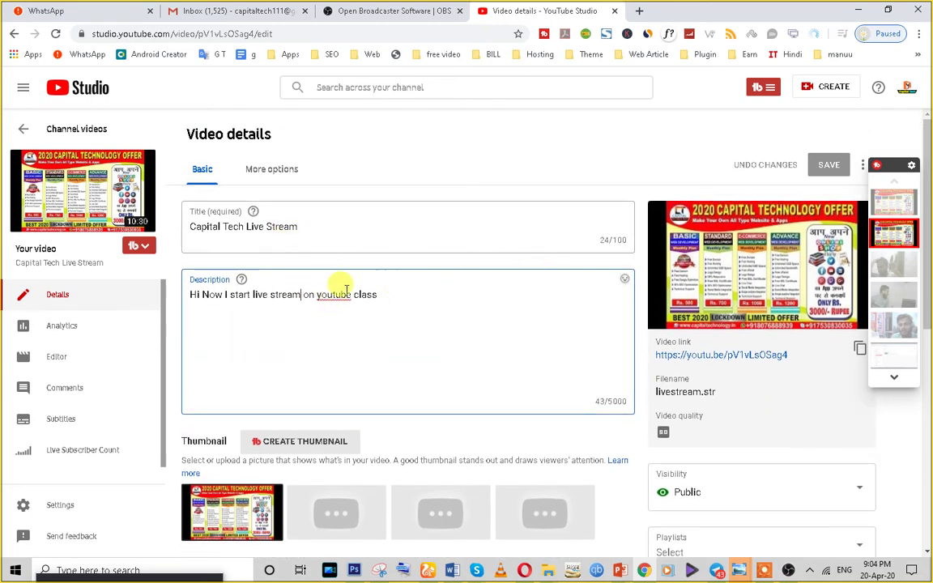
pyautogui.click(351, 298)
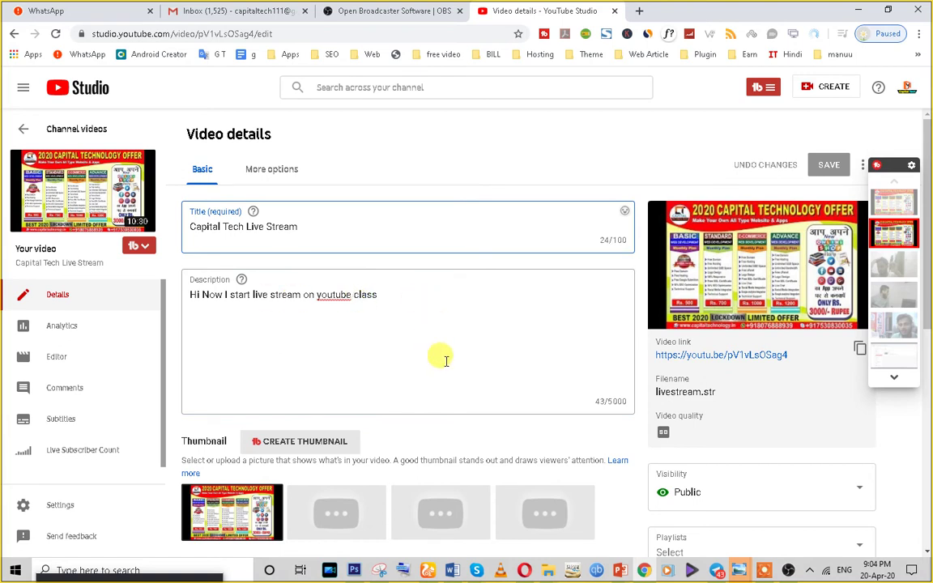
pyautogui.hotkey('ctrl', 'a')
pyautogui.scroll(-2, 365, 405)
pyautogui.scroll(-2, 233, 429)
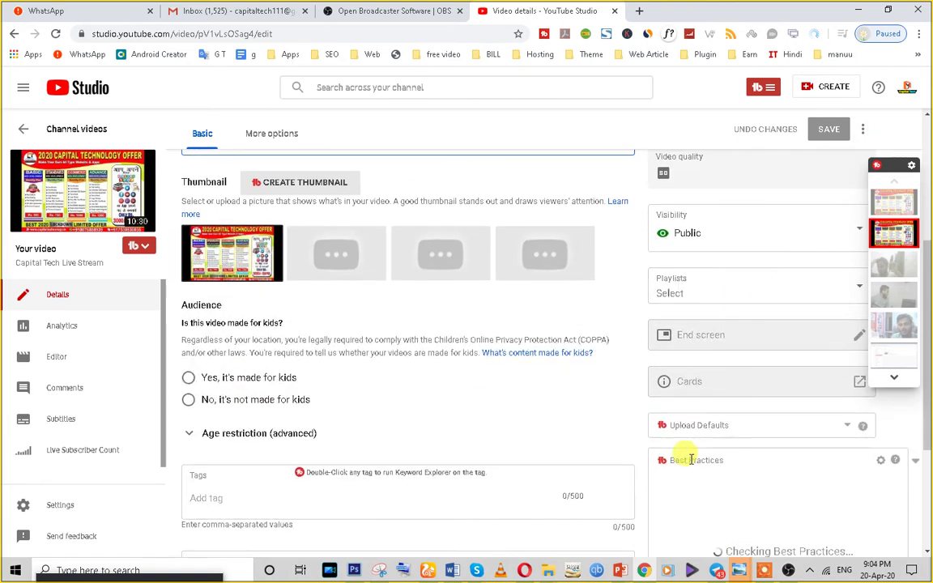
pyautogui.scroll(-2, 224, 456)
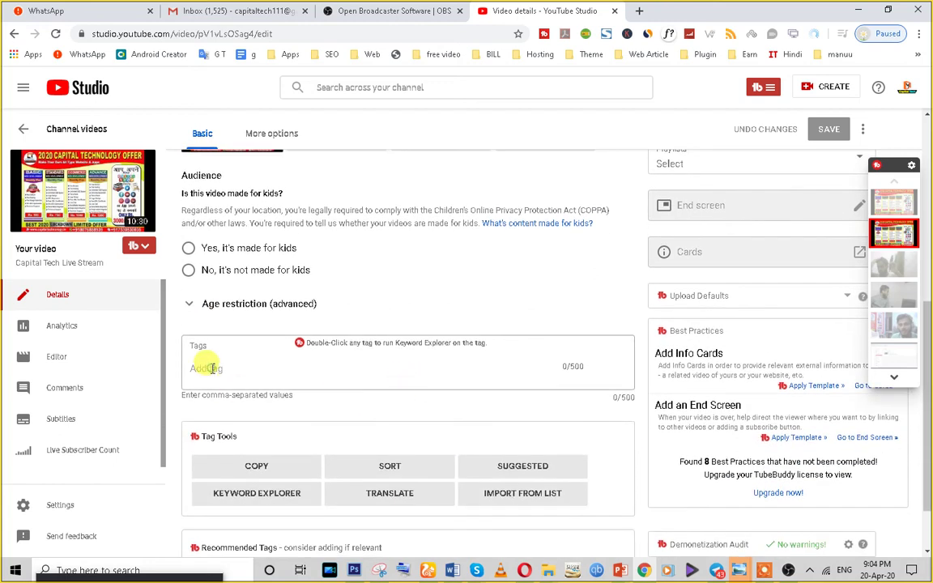
pyautogui.click(215, 368)
pyautogui.scroll(-3, 598, 333)
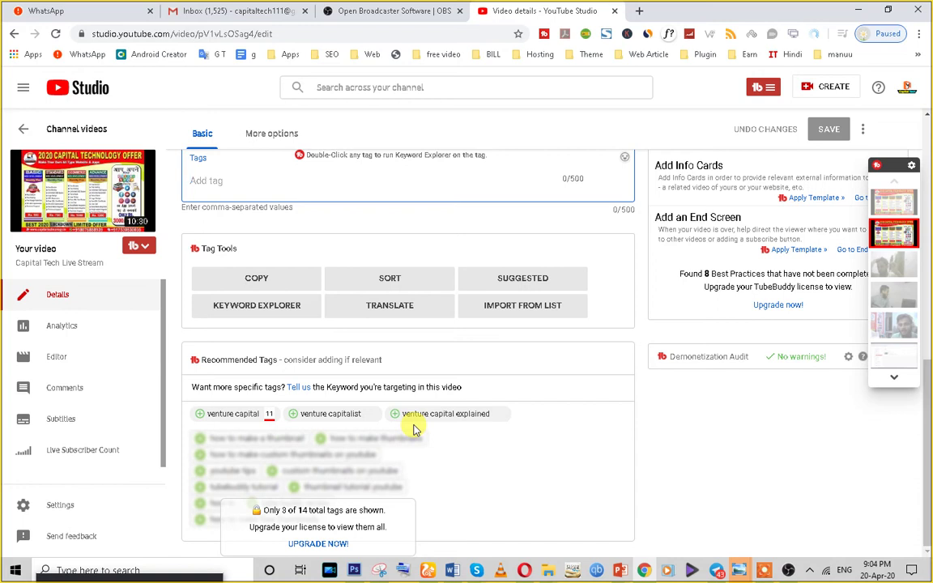
pyautogui.scroll(4, 467, 308)
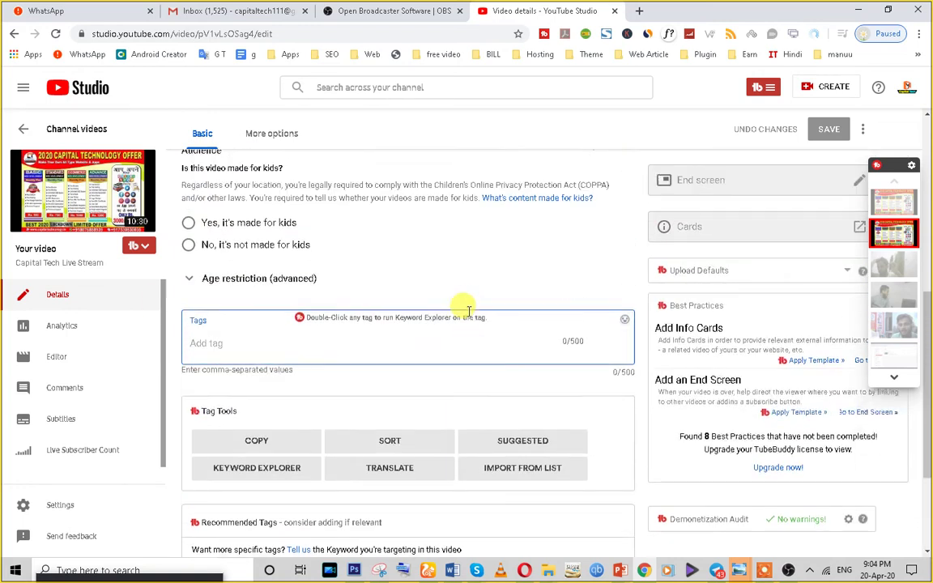
pyautogui.scroll(3, 615, 235)
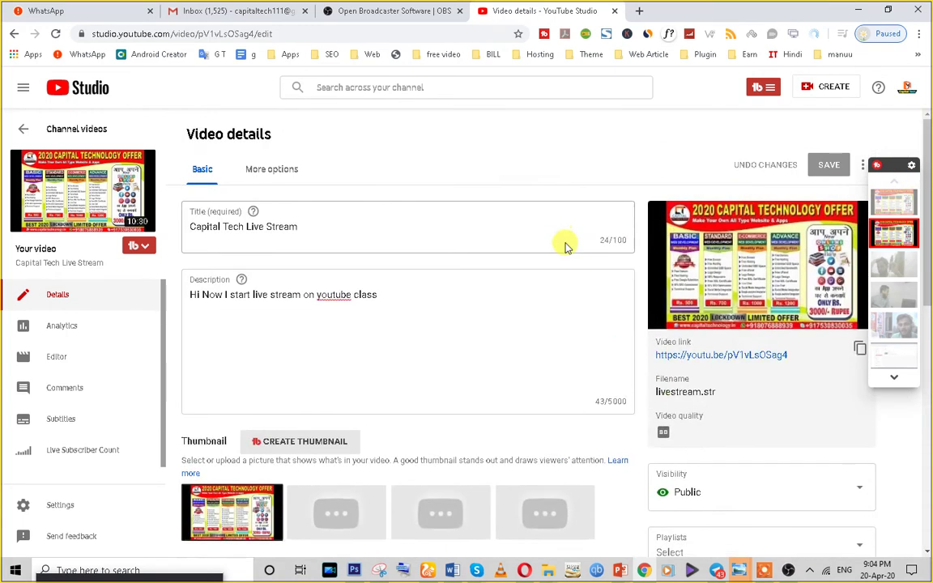
pyautogui.click(24, 132)
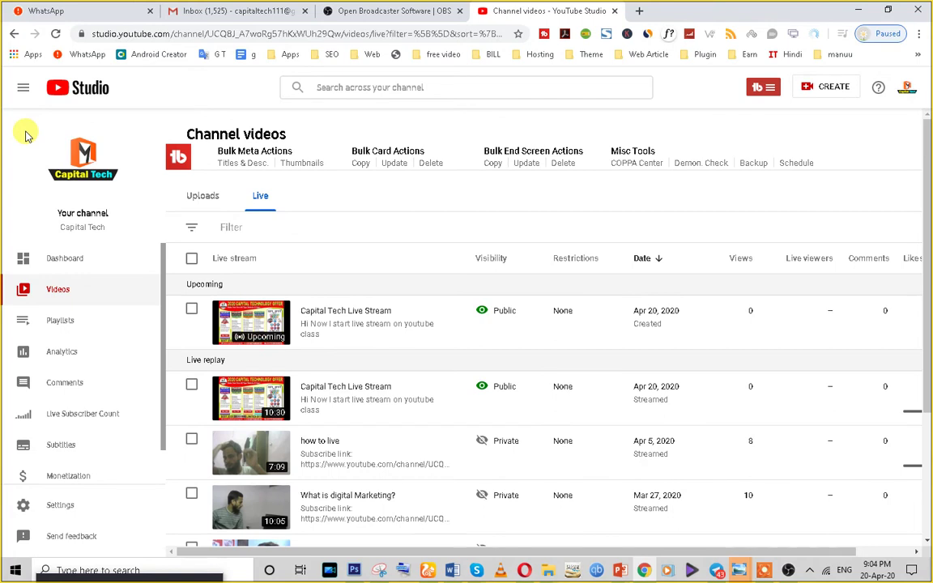
# Permanently delete the "Capital Tech Live Stream" replay streamed on Apr 20, 2020, acknowledging that the deletion can't be undone
pyautogui.scroll(-2, 255, 307)
pyautogui.click(191, 322)
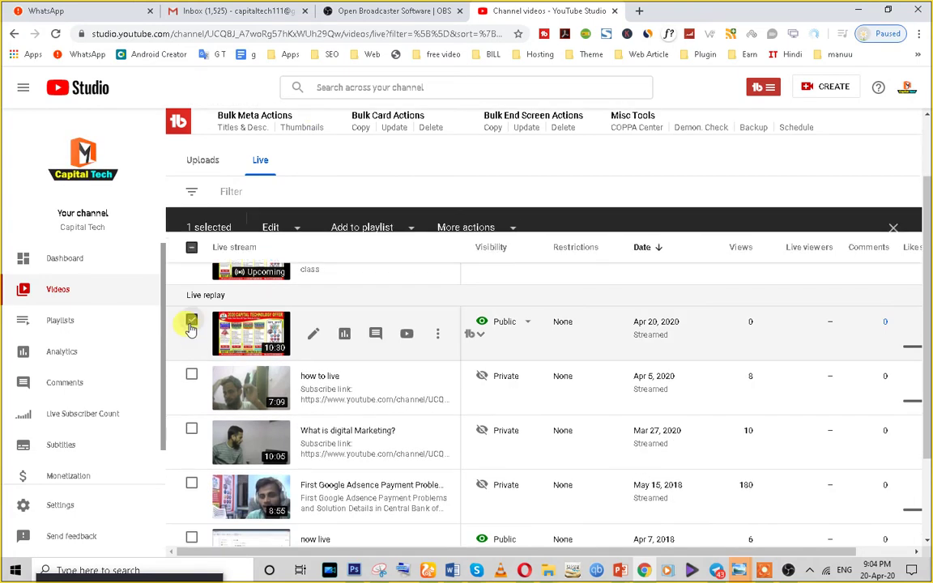
pyautogui.scroll(1, 215, 356)
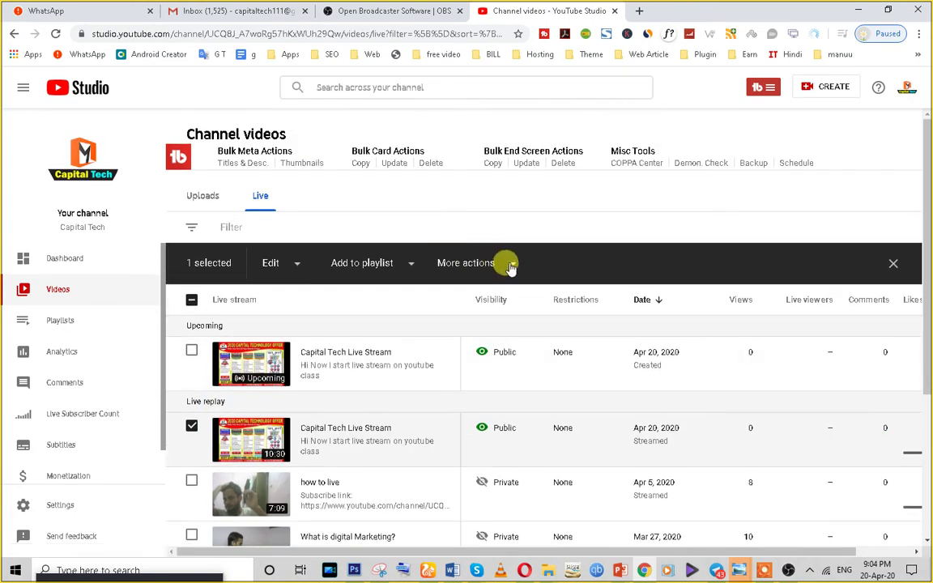
pyautogui.click(512, 265)
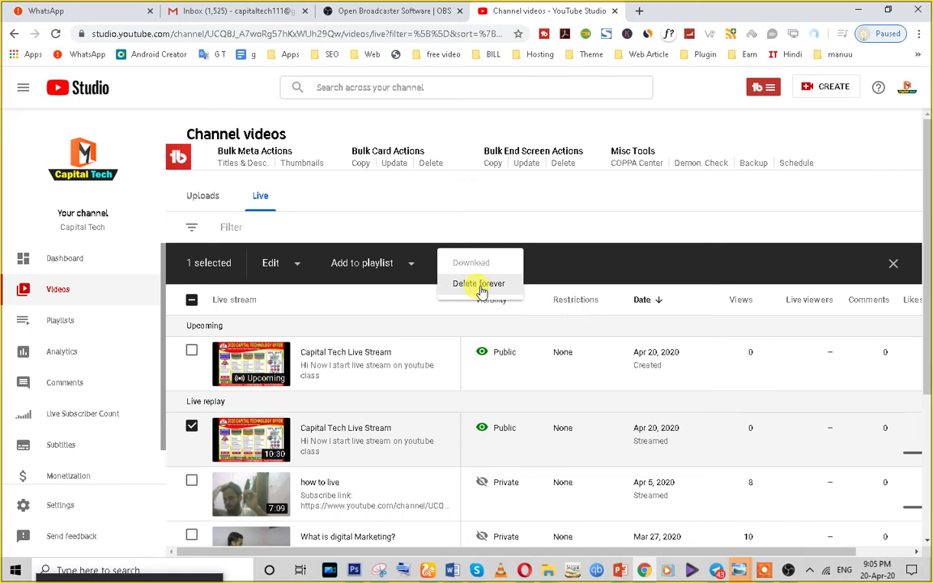
pyautogui.click(479, 285)
pyautogui.click(307, 336)
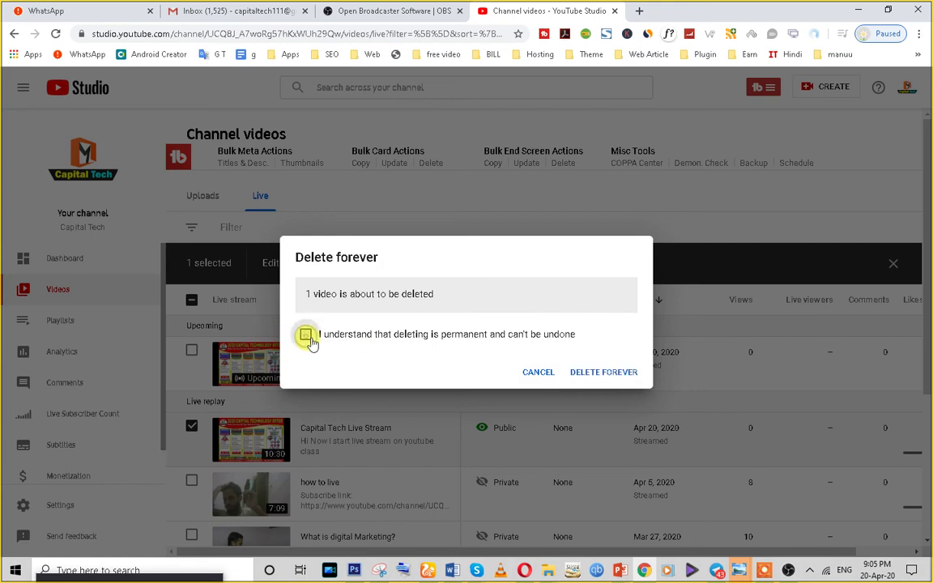
pyautogui.click(604, 372)
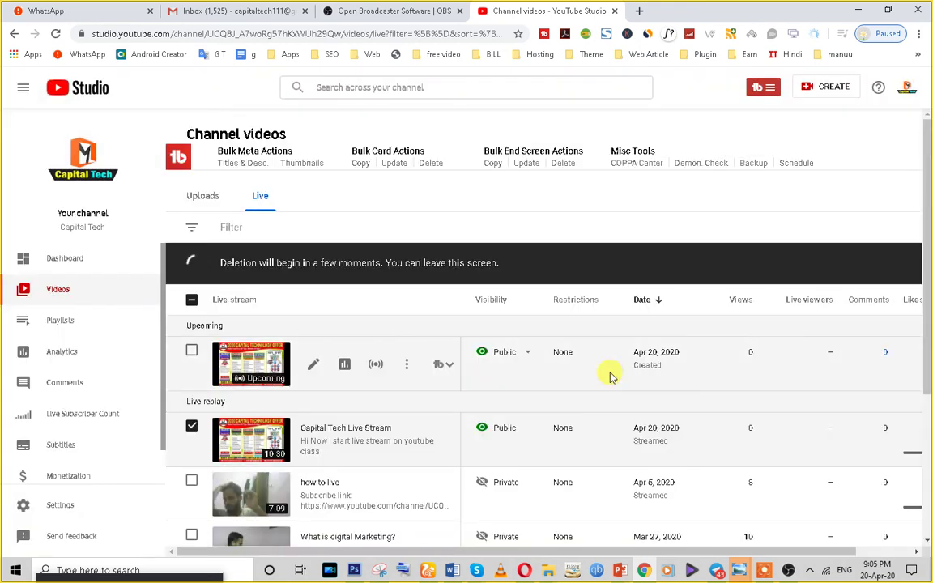
pyautogui.scroll(-3, 609, 372)
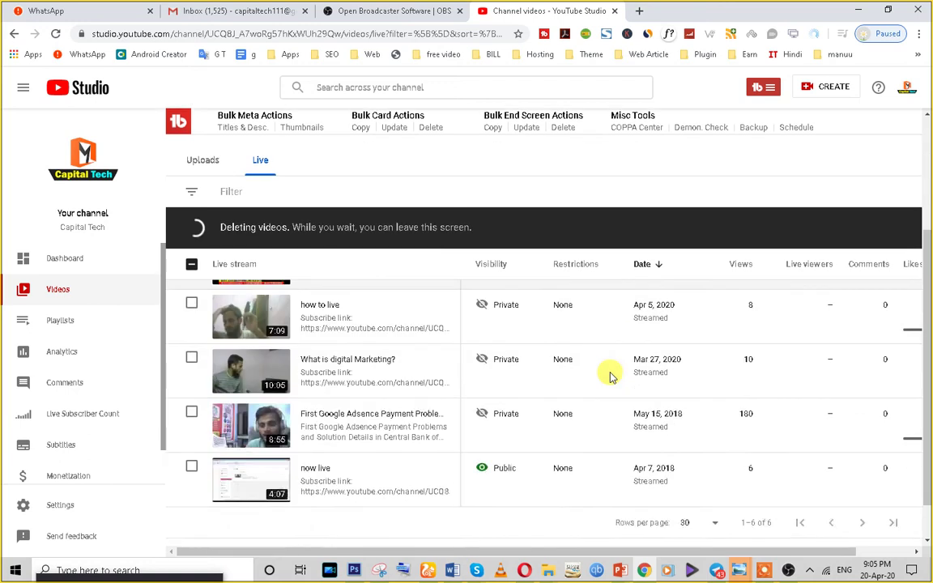
pyautogui.scroll(3, 254, 395)
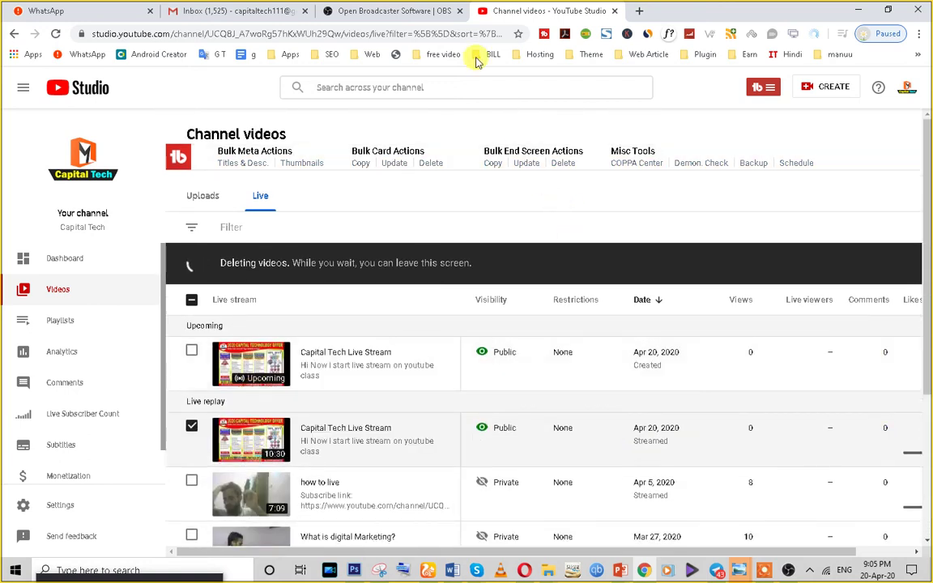
# Examine the OBS website's home page, including its introductory text, the preview of the streaming software and the sponsors section
pyautogui.click(380, 11)
pyautogui.scroll(-1, 668, 219)
pyautogui.scroll(-3, 668, 219)
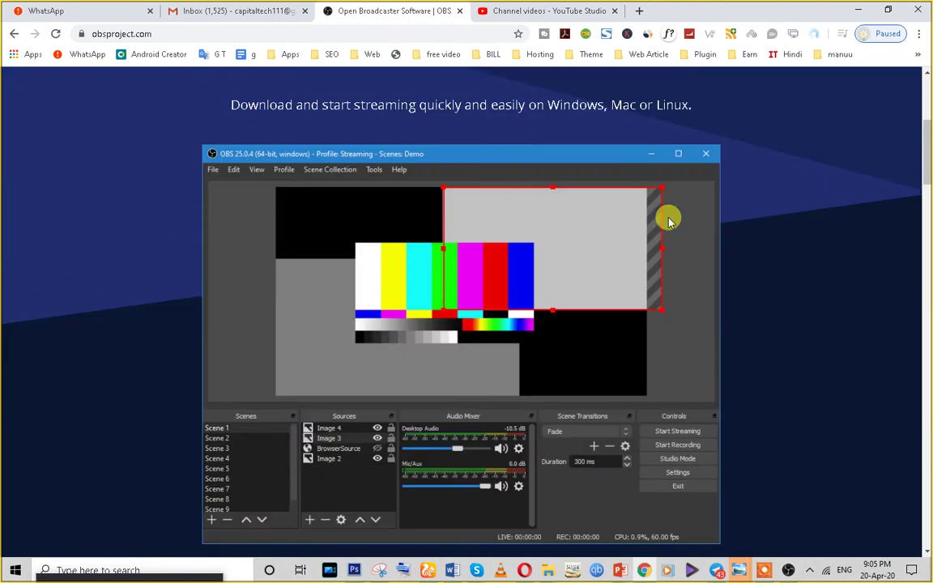
pyautogui.scroll(-4, 660, 306)
pyautogui.scroll(8, 660, 306)
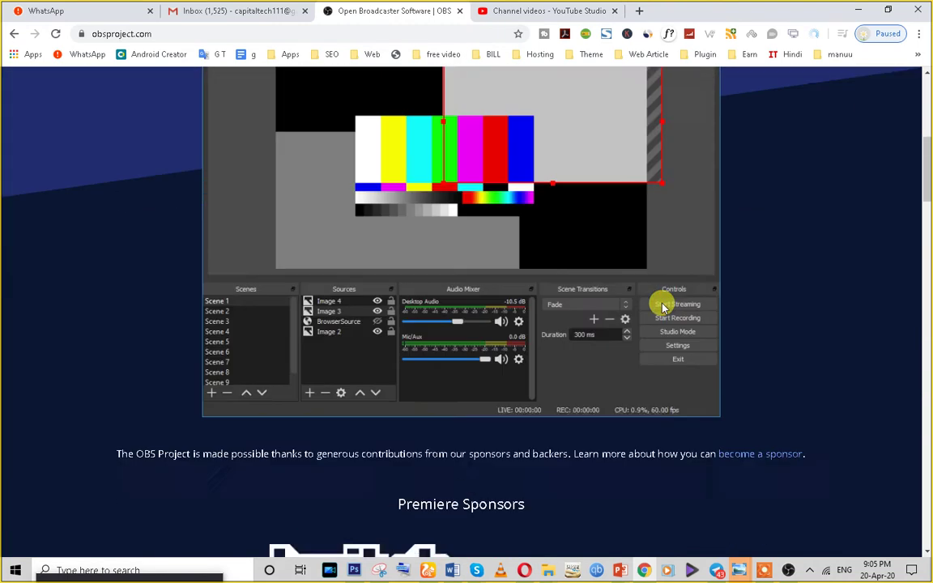
pyautogui.moveTo(312, 234); pyautogui.dragTo(805, 229)
pyautogui.doubleClick(484, 232)
pyautogui.tripleClick(484, 232)
# Return to YouTube Studio to list the channel's uploaded videos, and switch to the WhatsApp web page
pyautogui.click(487, 11)
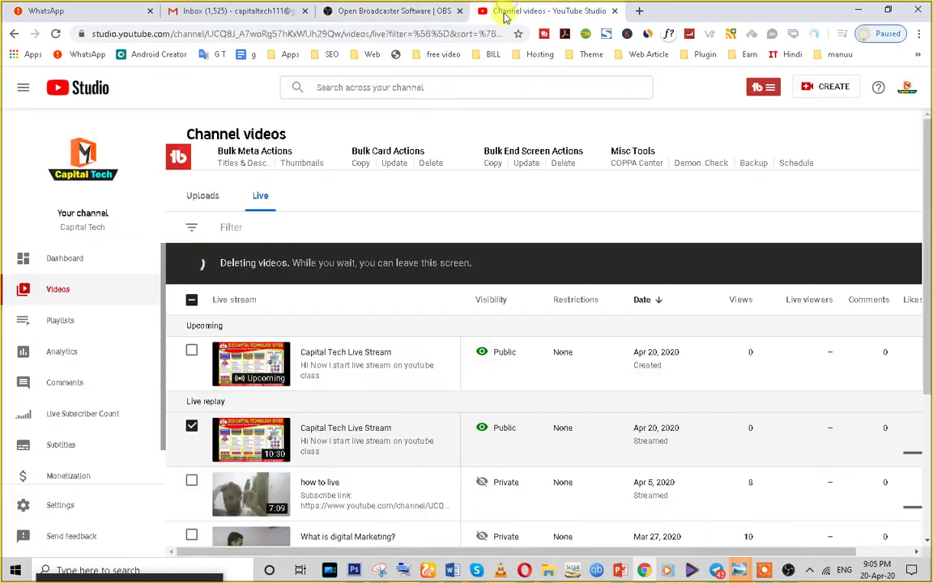
pyautogui.click(56, 290)
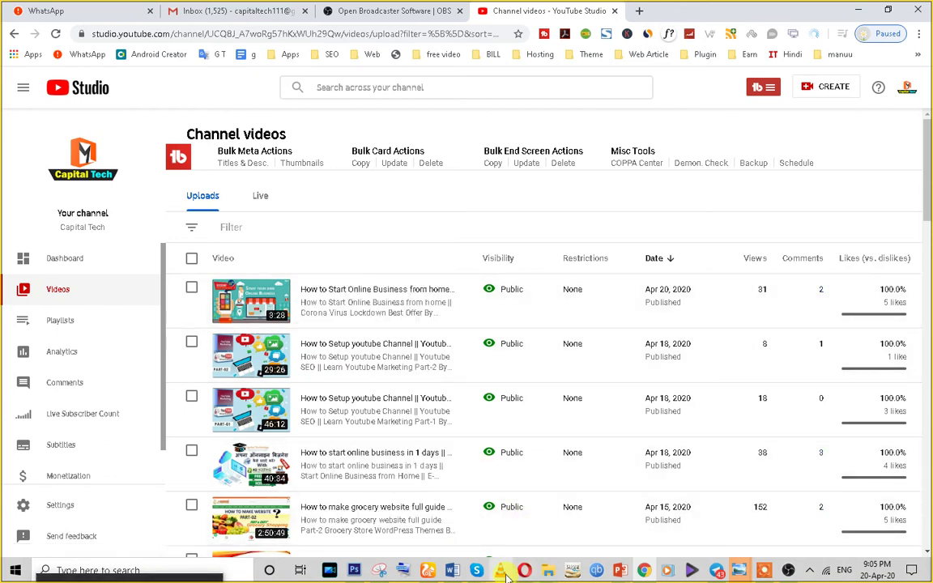
pyautogui.click(357, 10)
pyautogui.click(92, 7)
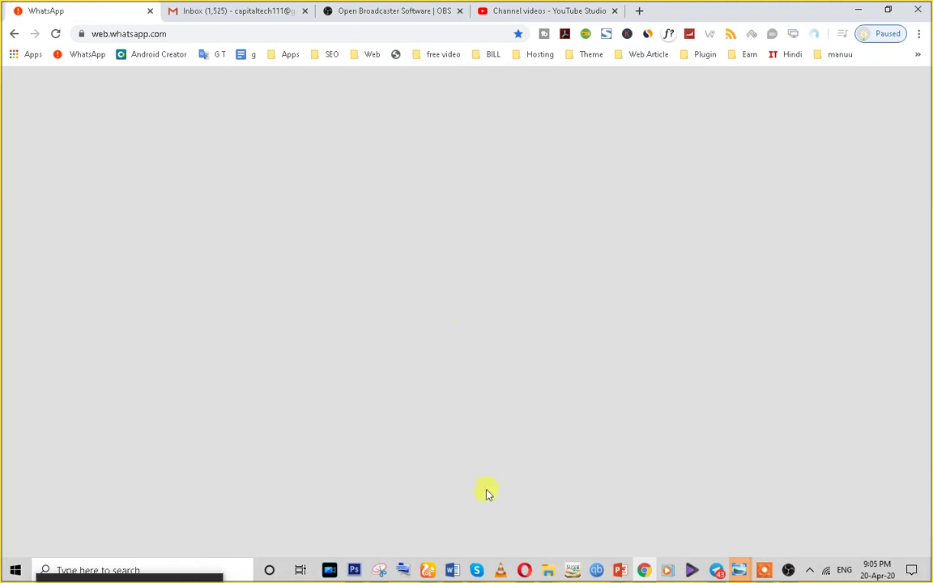